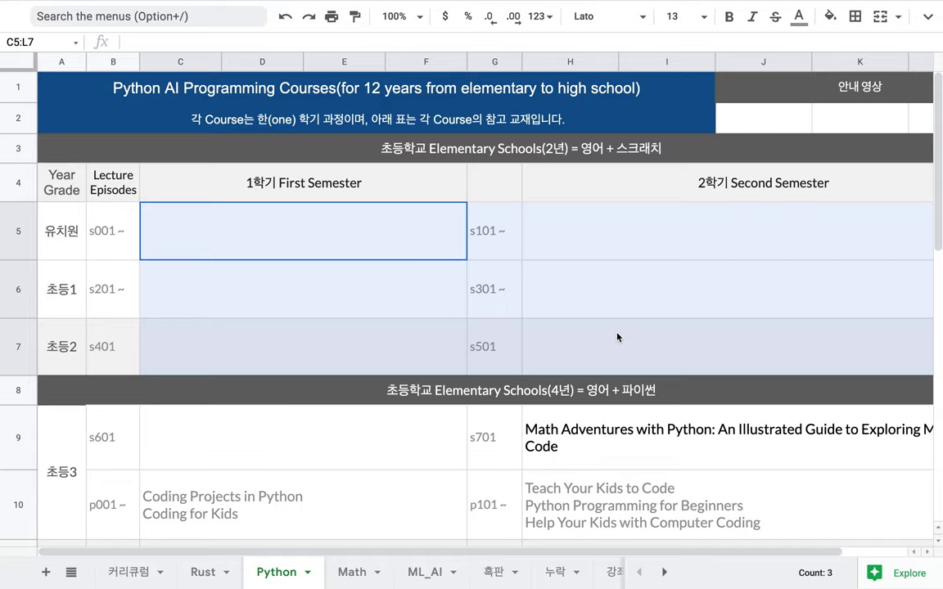
Review the Python curriculum's first- and second-semester courses for the elementary, secondary and science high school grades.
{"action": "scroll", "coordinate": [377, 326], "scroll_direction": "down", "scroll_amount": 3}
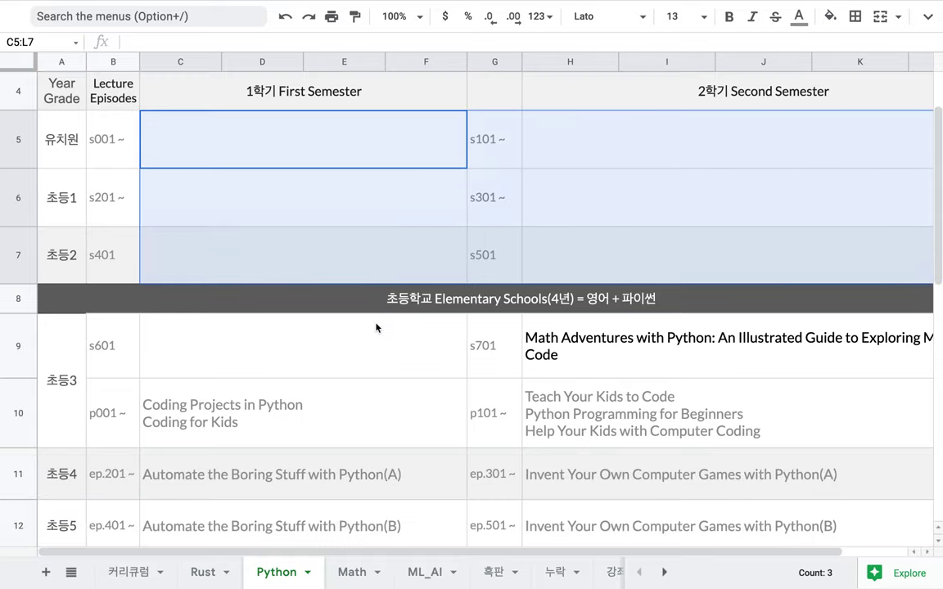
{"action": "scroll", "coordinate": [372, 311], "scroll_direction": "down", "scroll_amount": 1}
{"action": "left_click_drag", "start_coordinate": [366, 269], "coordinate": [651, 438]}
{"action": "scroll", "coordinate": [652, 439], "scroll_direction": "down", "scroll_amount": 7}
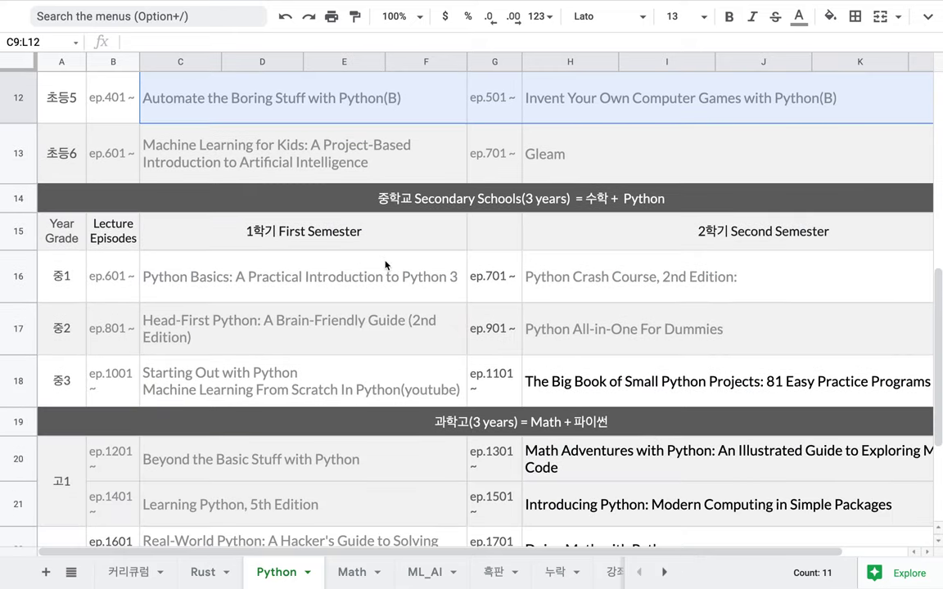
{"action": "left_click_drag", "start_coordinate": [300, 284], "coordinate": [571, 382]}
{"action": "scroll", "coordinate": [391, 336], "scroll_direction": "down", "scroll_amount": 4}
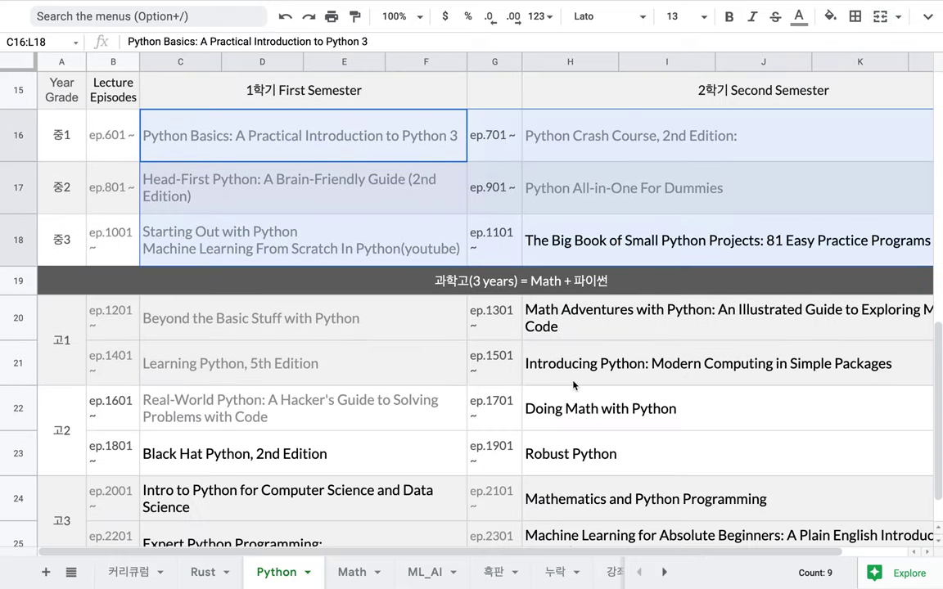
{"action": "left_click_drag", "start_coordinate": [401, 301], "coordinate": [557, 458]}
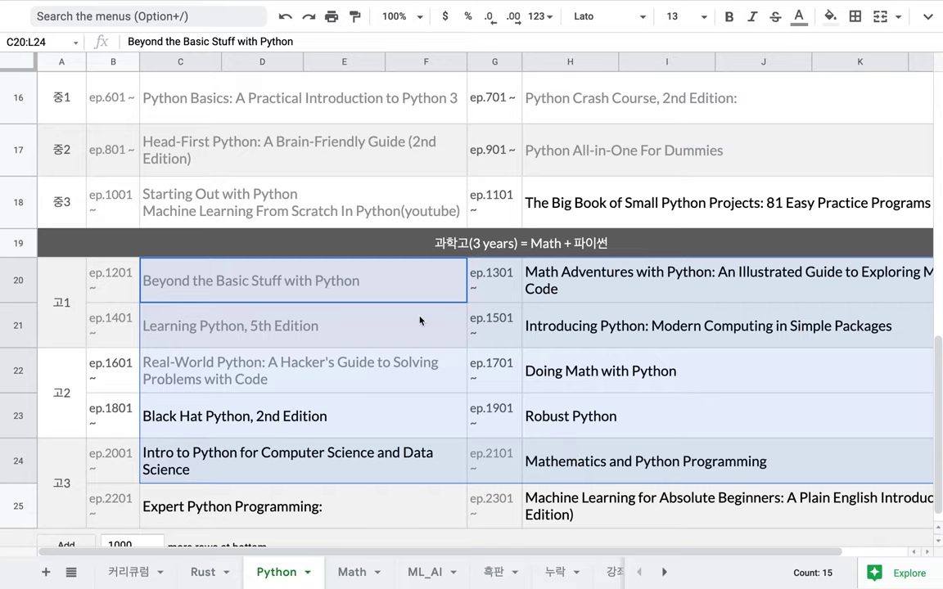
On the 흑판 sheet, change the kindergarten entry's period in row 2 to "(1~3년)", keeping the rest of the line.
{"action": "left_click", "coordinate": [494, 573]}
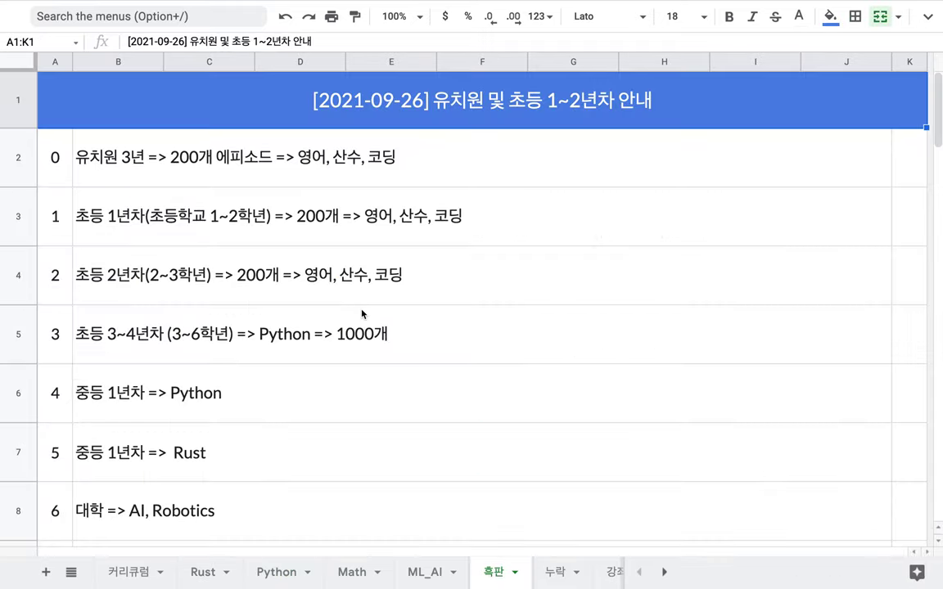
{"action": "left_click", "coordinate": [148, 159]}
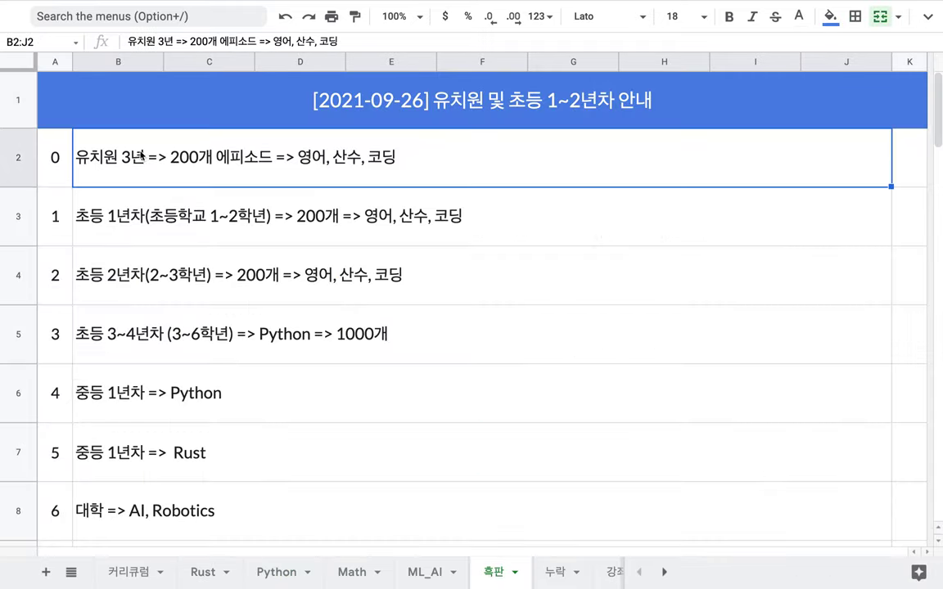
{"action": "double_click", "coordinate": [134, 154]}
{"action": "left_click_drag", "start_coordinate": [131, 151], "coordinate": [121, 152]}
{"action": "key", "text": "Left"}
{"action": "type", "text": "(1~3년"}
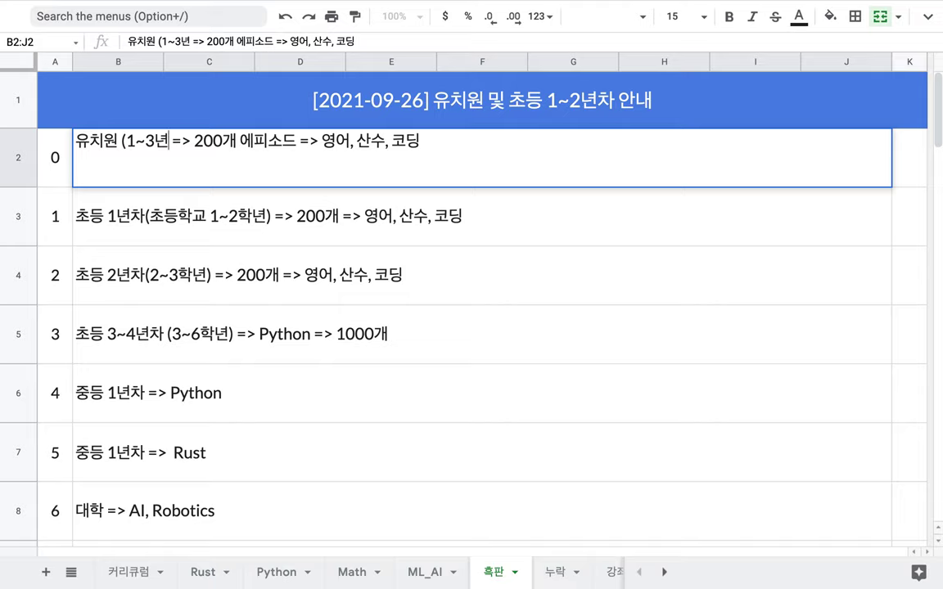
{"action": "type", "text": ")"}
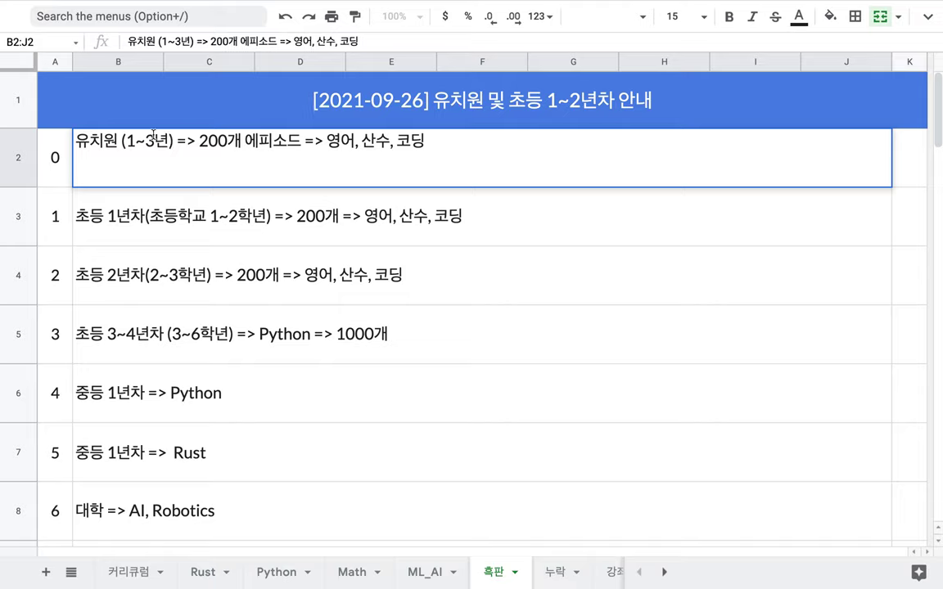
{"action": "left_click_drag", "start_coordinate": [125, 140], "coordinate": [302, 146]}
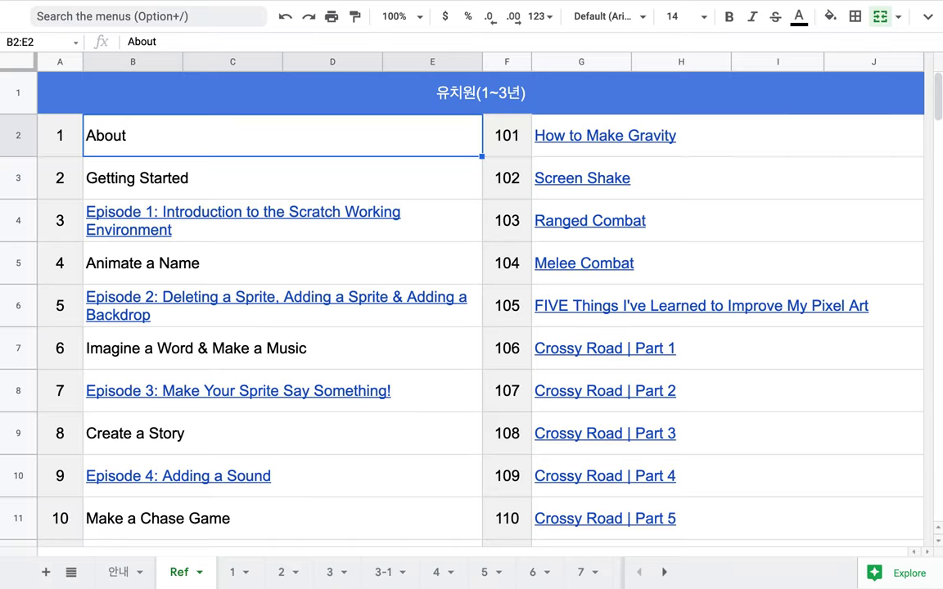
Examine the kindergarten (유치원 1~3년) reference list, from its title through the numbered Scratch episodes in both columns.
{"action": "double_click", "coordinate": [442, 89]}
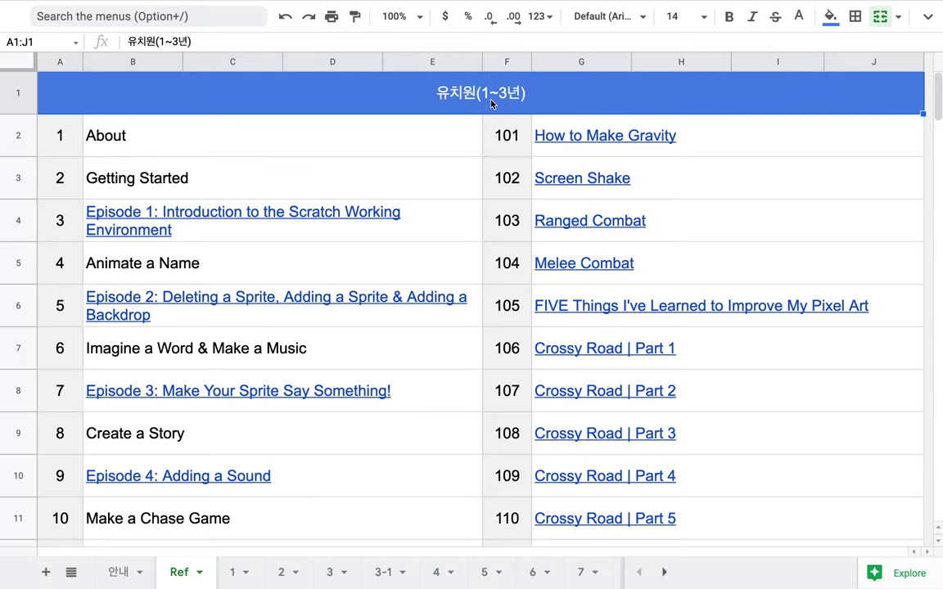
{"action": "left_click", "coordinate": [322, 149]}
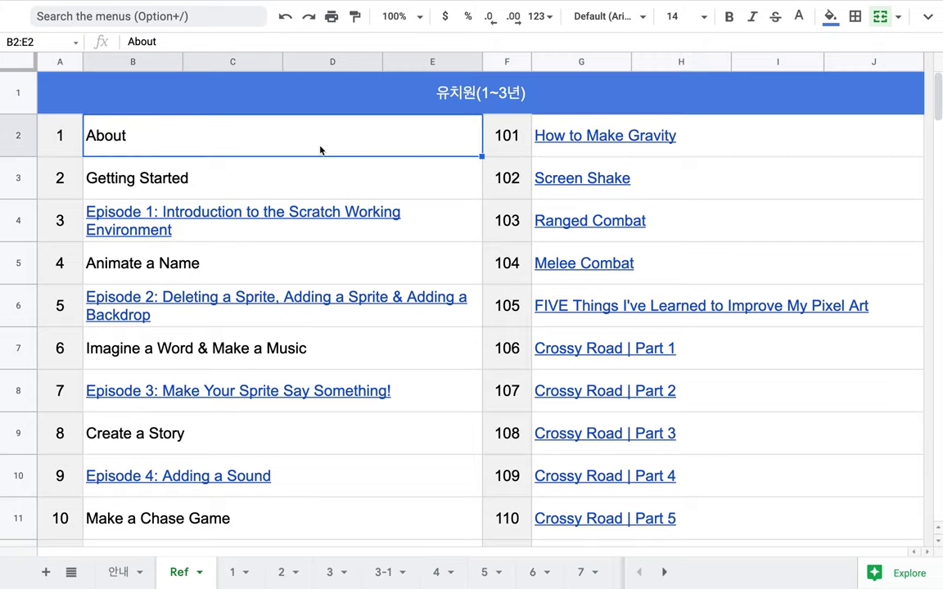
{"action": "left_click", "coordinate": [55, 146]}
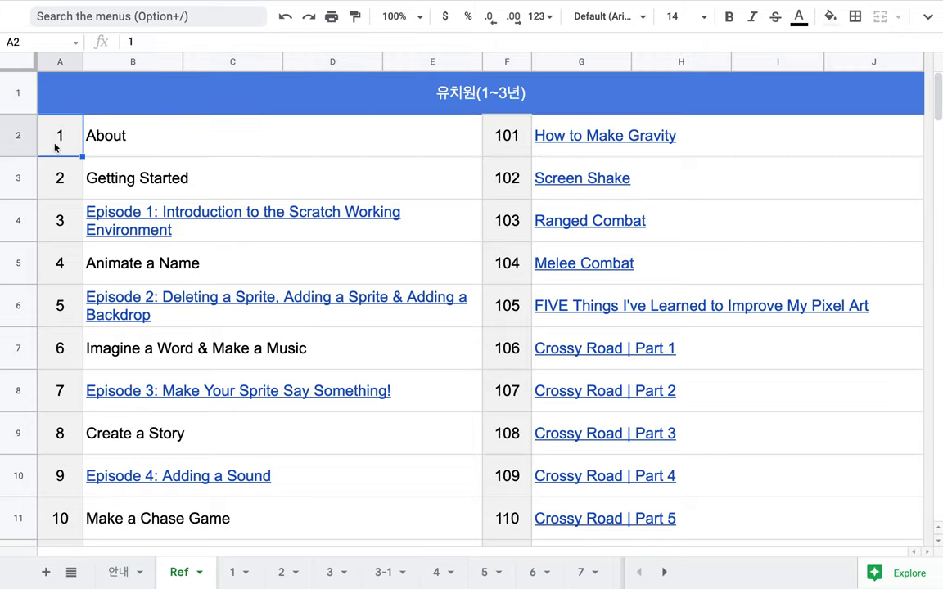
{"action": "left_click", "coordinate": [55, 180]}
{"action": "scroll", "coordinate": [194, 210], "scroll_direction": "down", "scroll_amount": 10}
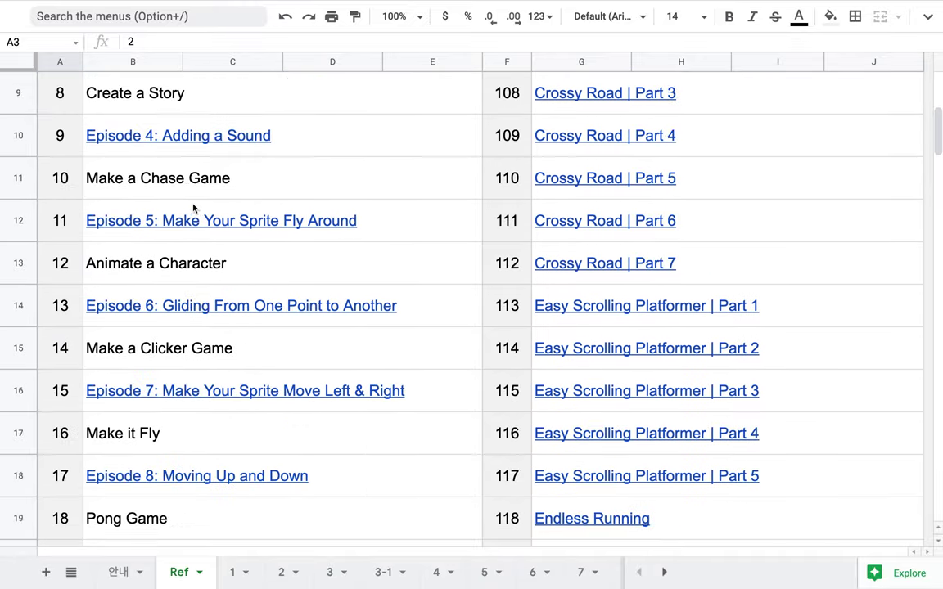
{"action": "scroll", "coordinate": [194, 210], "scroll_direction": "down", "scroll_amount": 15}
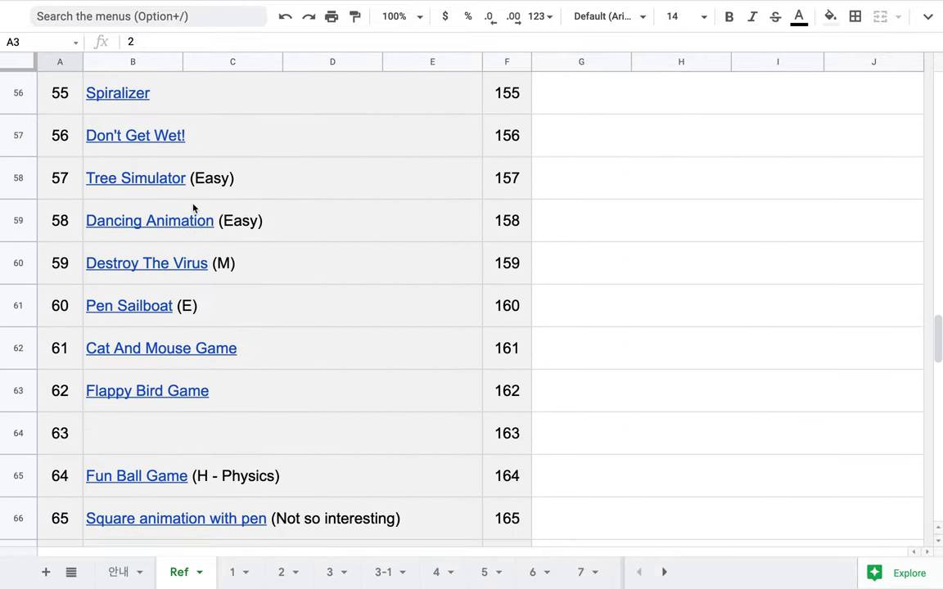
{"action": "scroll", "coordinate": [194, 209], "scroll_direction": "down", "scroll_amount": 7}
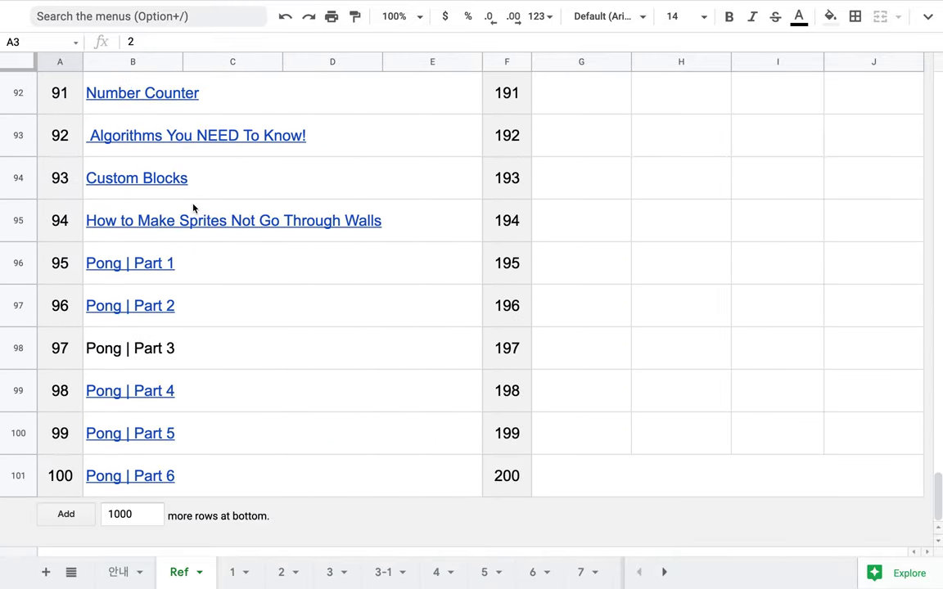
{"action": "scroll", "coordinate": [252, 329], "scroll_direction": "up", "scroll_amount": 17}
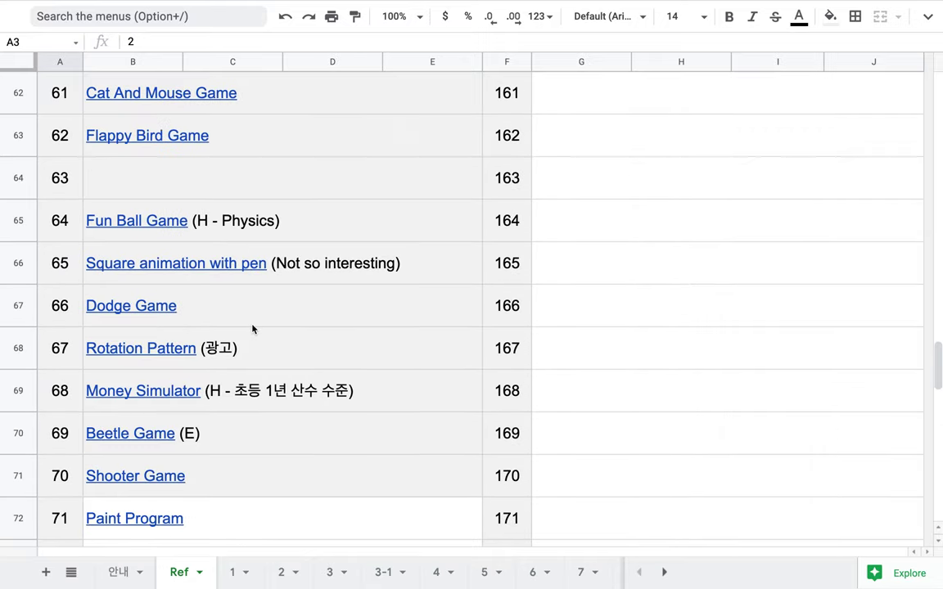
{"action": "scroll", "coordinate": [252, 329], "scroll_direction": "up", "scroll_amount": 3}
{"action": "scroll", "coordinate": [252, 329], "scroll_direction": "down", "scroll_amount": 1}
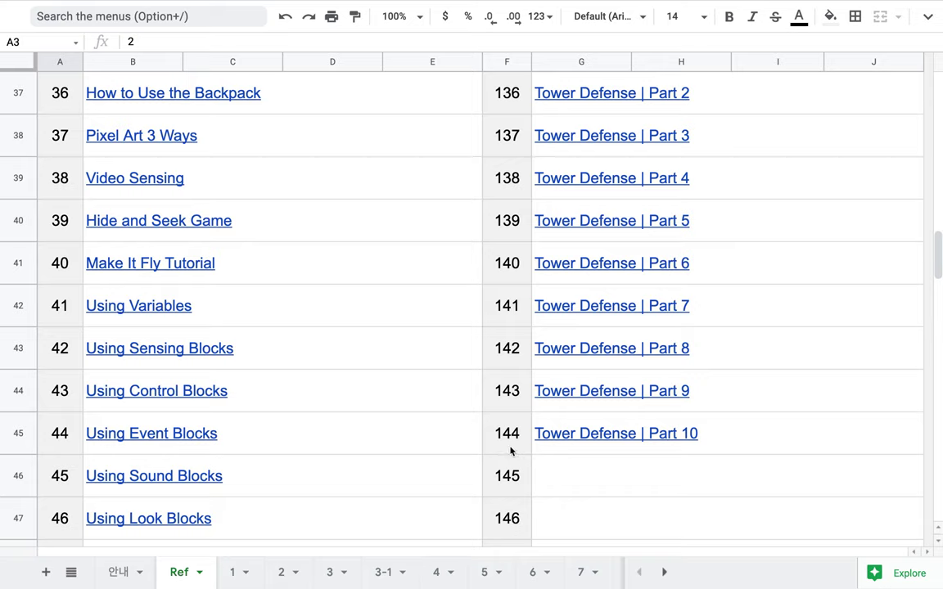
{"action": "left_click", "coordinate": [511, 449]}
{"action": "scroll", "coordinate": [297, 387], "scroll_direction": "up", "scroll_amount": 15}
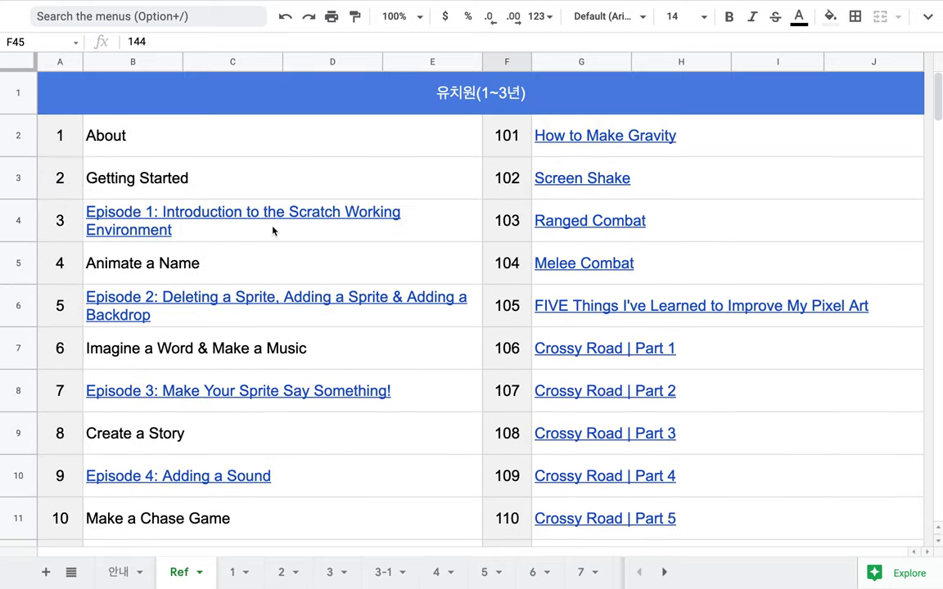
{"action": "left_click", "coordinate": [217, 143]}
{"action": "left_click", "coordinate": [211, 193]}
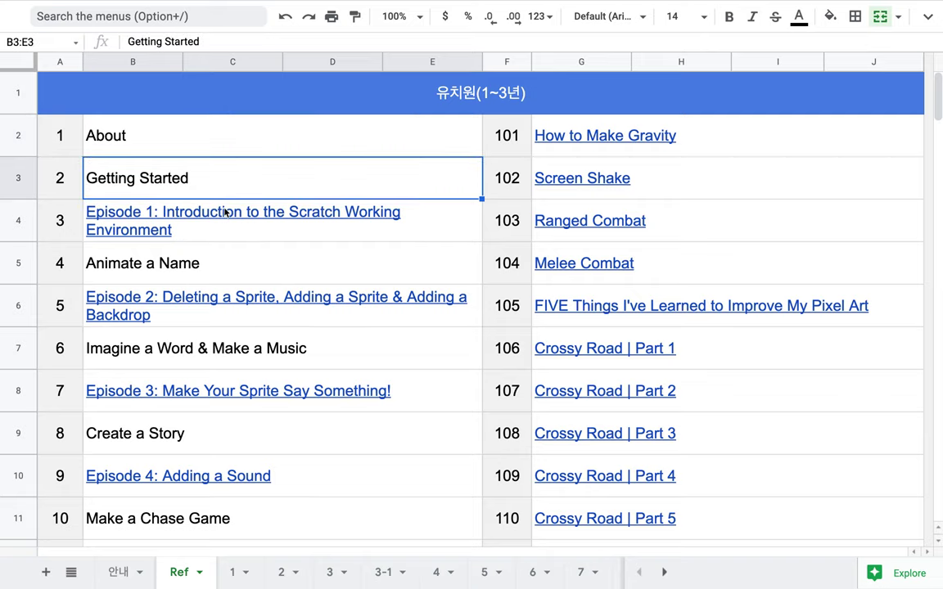
{"action": "mouse_move", "coordinate": [226, 212]}
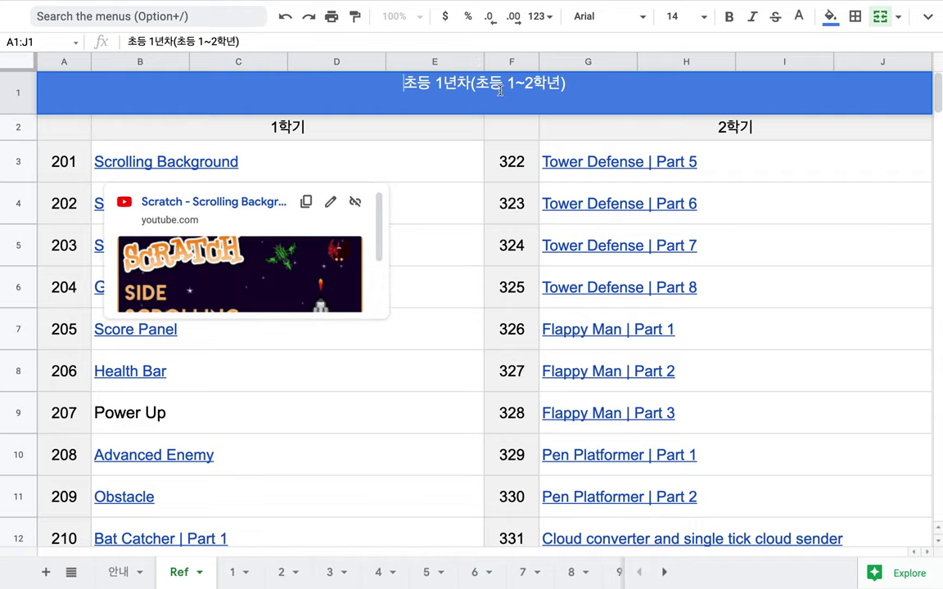
Examine the 초등 1년차 reference list, covering its grade range and the episodes of both semesters, including the Scratch Space Shooter series.
{"action": "left_click_drag", "start_coordinate": [473, 82], "coordinate": [565, 82]}
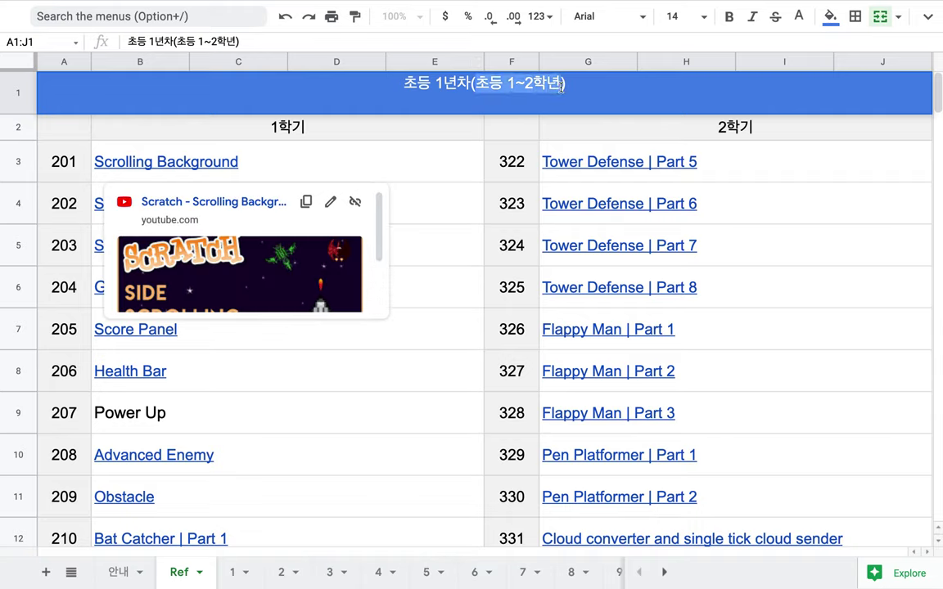
{"action": "left_click", "coordinate": [452, 167]}
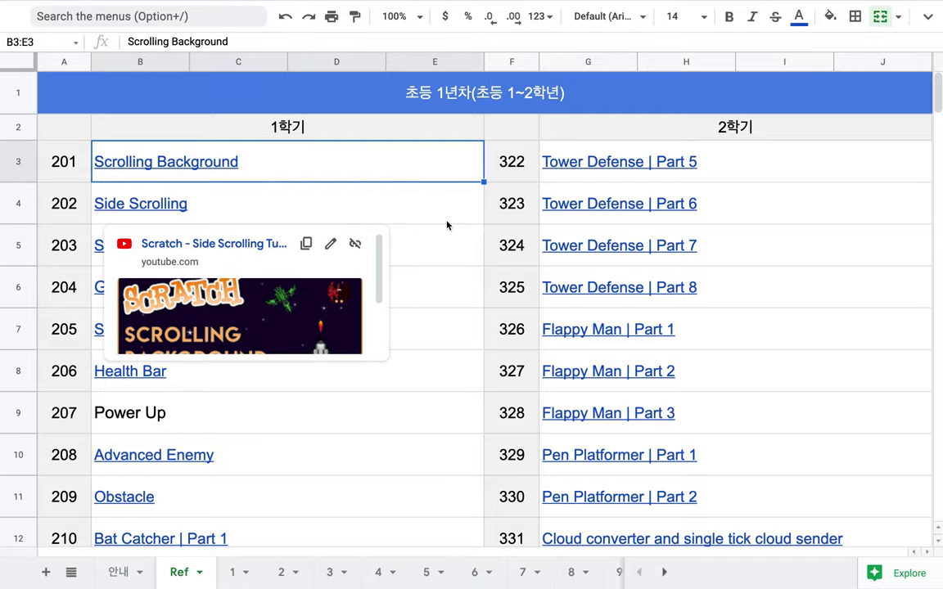
{"action": "scroll", "coordinate": [447, 226], "scroll_direction": "down", "scroll_amount": 20}
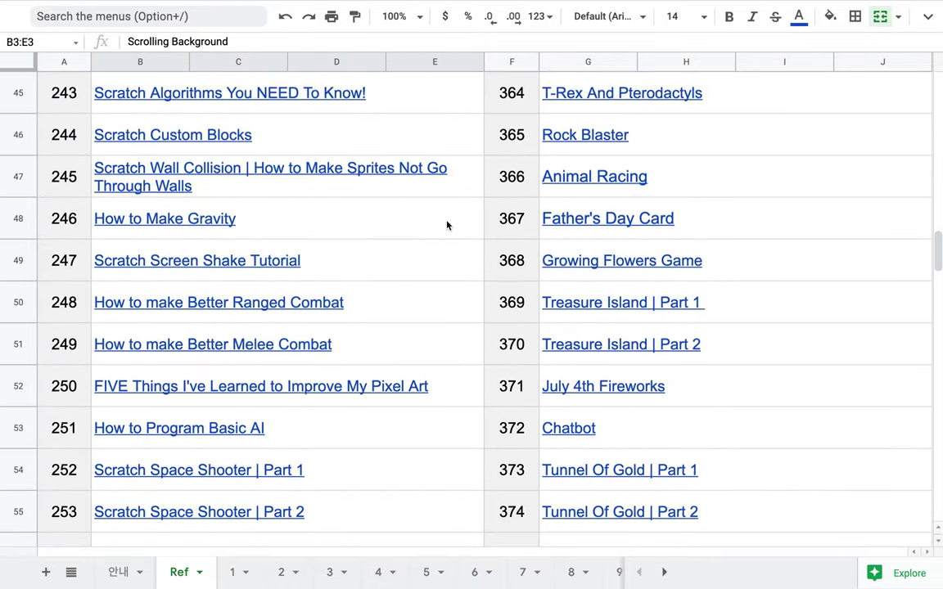
{"action": "scroll", "coordinate": [447, 226], "scroll_direction": "down", "scroll_amount": 20}
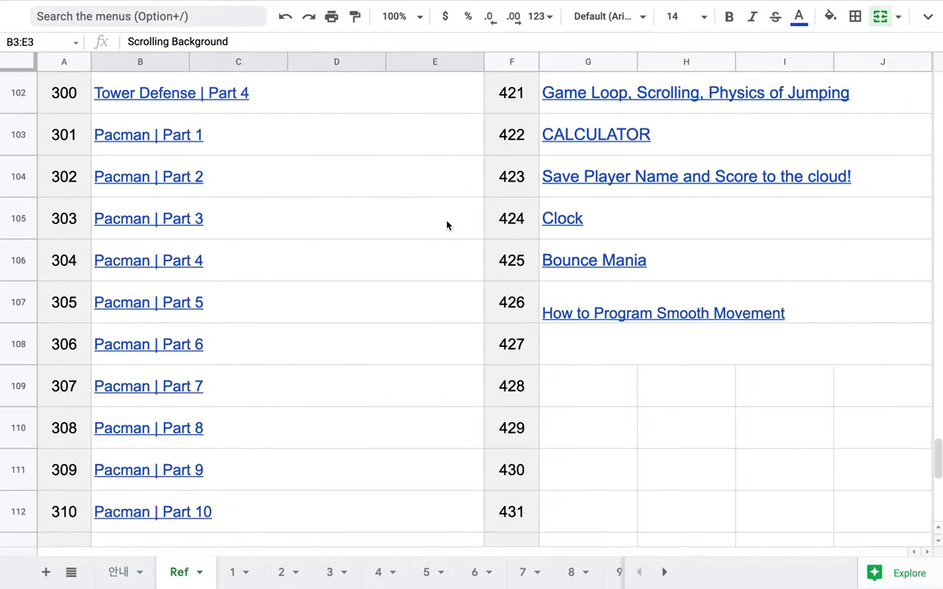
{"action": "scroll", "coordinate": [447, 226], "scroll_direction": "down", "scroll_amount": 5}
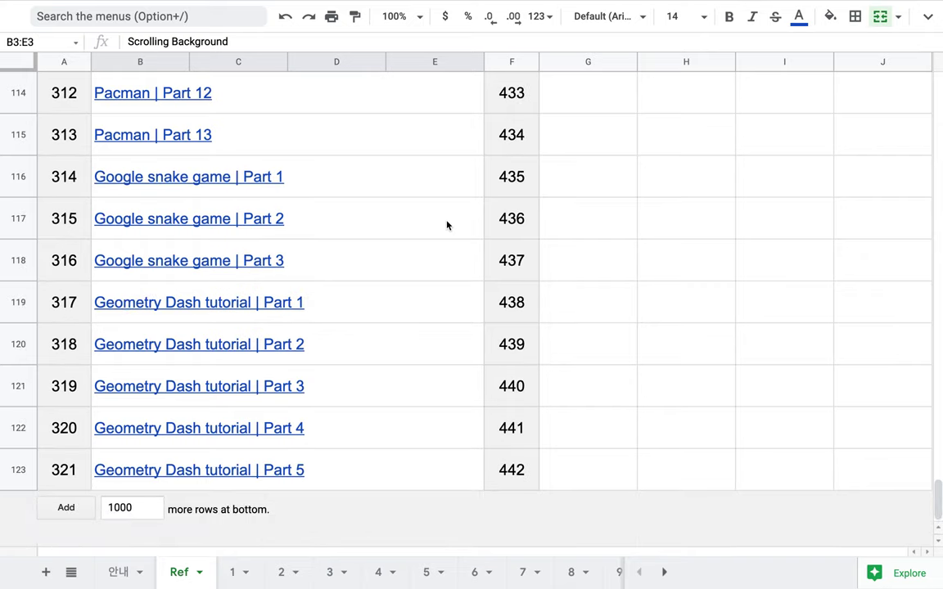
{"action": "scroll", "coordinate": [447, 225], "scroll_direction": "up", "scroll_amount": 3}
{"action": "scroll", "coordinate": [447, 225], "scroll_direction": "down", "scroll_amount": 1}
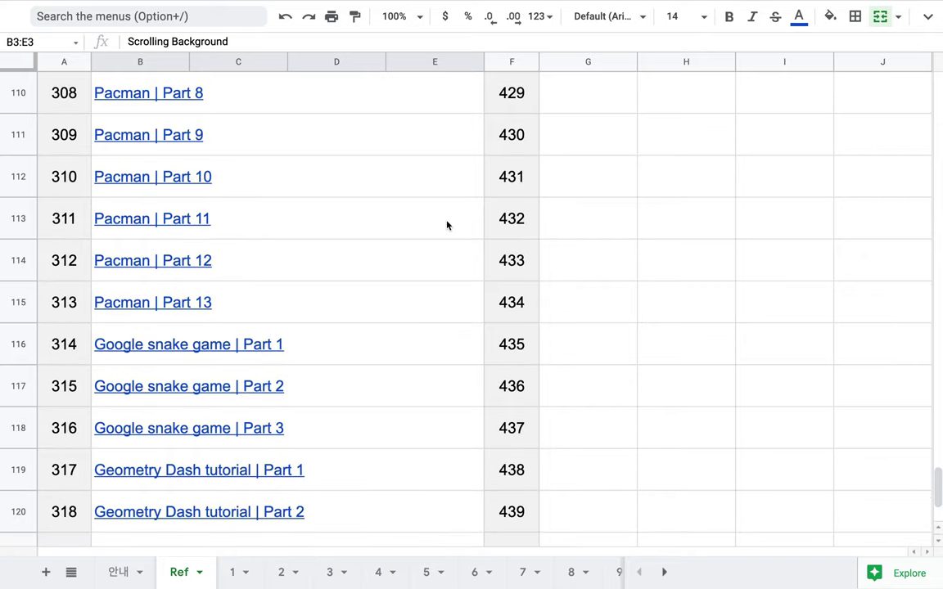
{"action": "scroll", "coordinate": [447, 225], "scroll_direction": "up", "scroll_amount": 6}
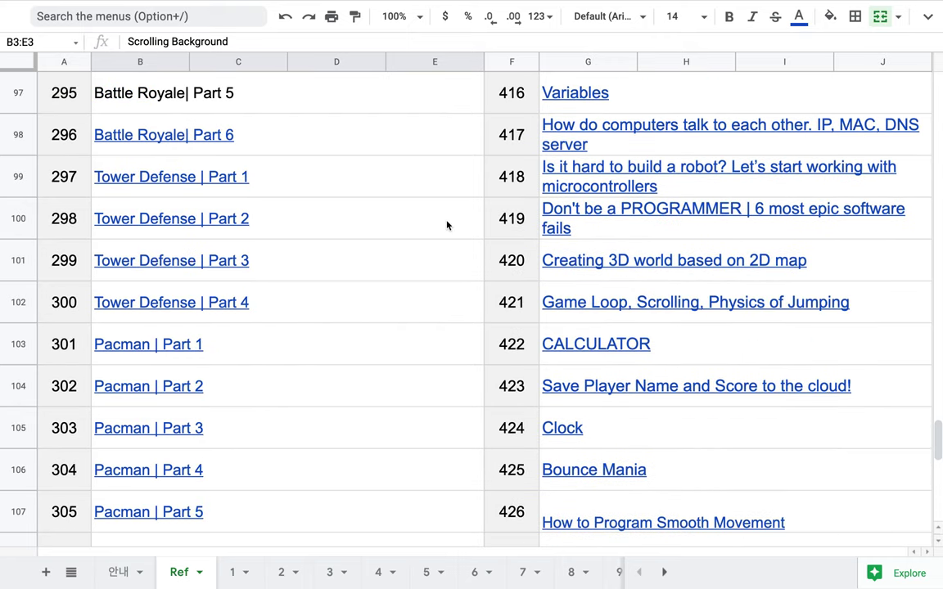
{"action": "scroll", "coordinate": [447, 225], "scroll_direction": "up", "scroll_amount": 12}
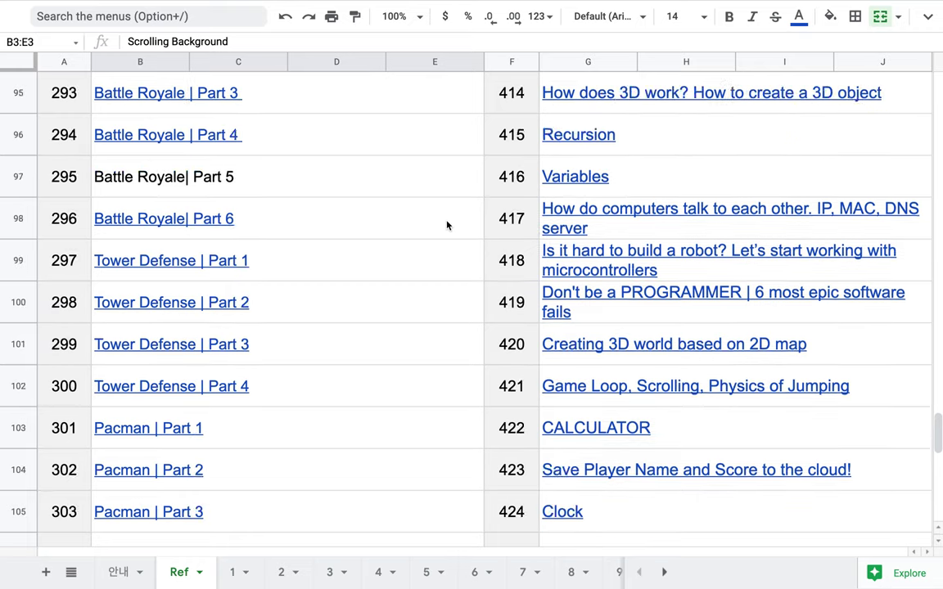
{"action": "scroll", "coordinate": [447, 225], "scroll_direction": "up", "scroll_amount": 5}
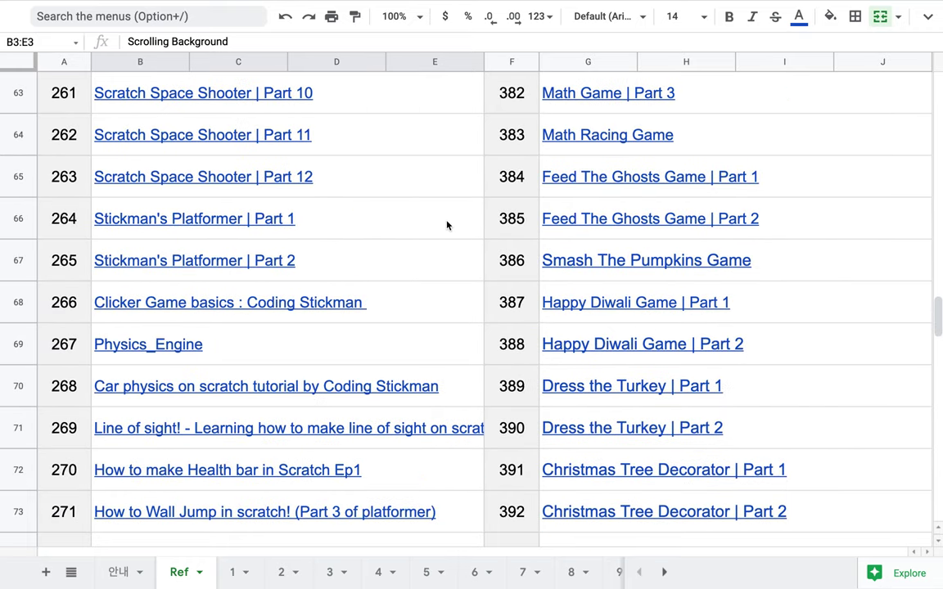
{"action": "left_click", "coordinate": [290, 176]}
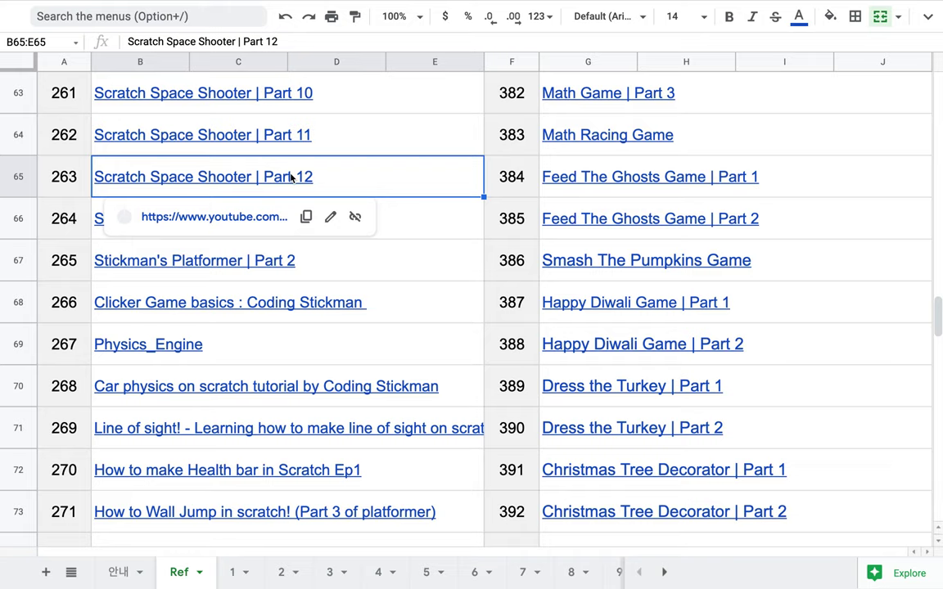
{"action": "left_click", "coordinate": [436, 251]}
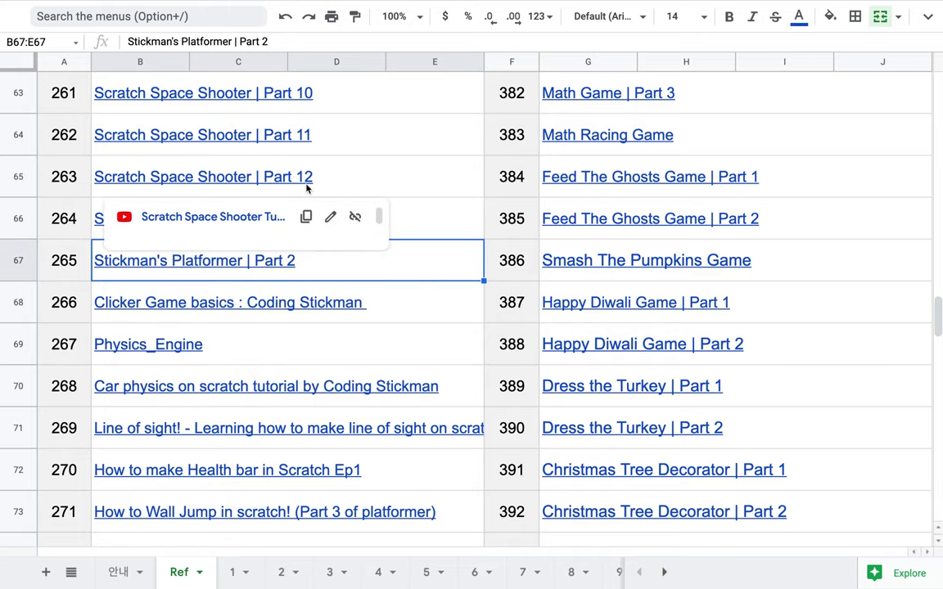
{"action": "left_click", "coordinate": [404, 183]}
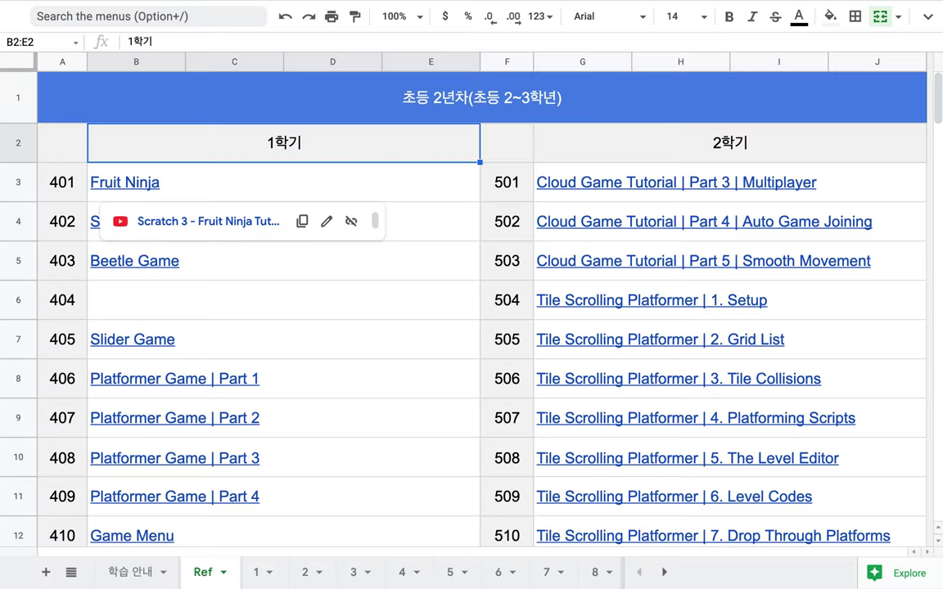
Examine the 초등 2년차 reference list, from its grade range in the title through the numbered Scratch episodes of both semesters.
{"action": "left_click", "coordinate": [488, 107]}
{"action": "double_click", "coordinate": [471, 104]}
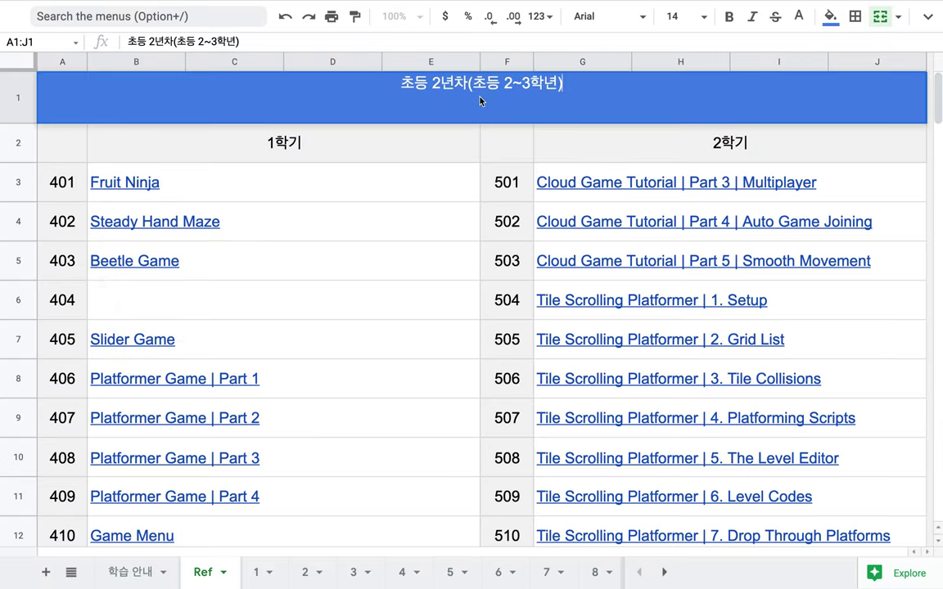
{"action": "left_click_drag", "start_coordinate": [470, 83], "coordinate": [544, 86]}
{"action": "left_click", "coordinate": [365, 240]}
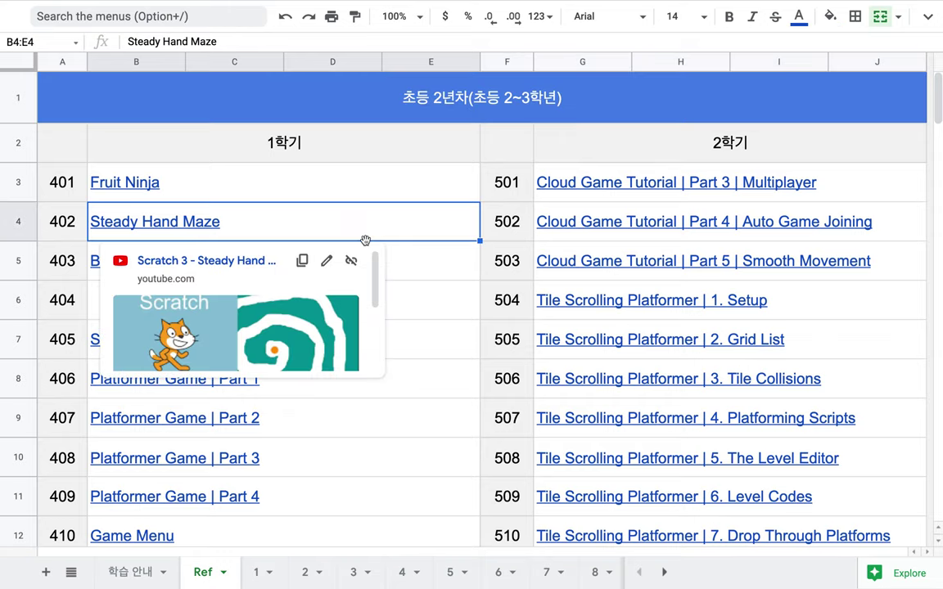
{"action": "scroll", "coordinate": [365, 241], "scroll_direction": "down", "scroll_amount": 10}
{"action": "scroll", "coordinate": [365, 244], "scroll_direction": "down", "scroll_amount": 20}
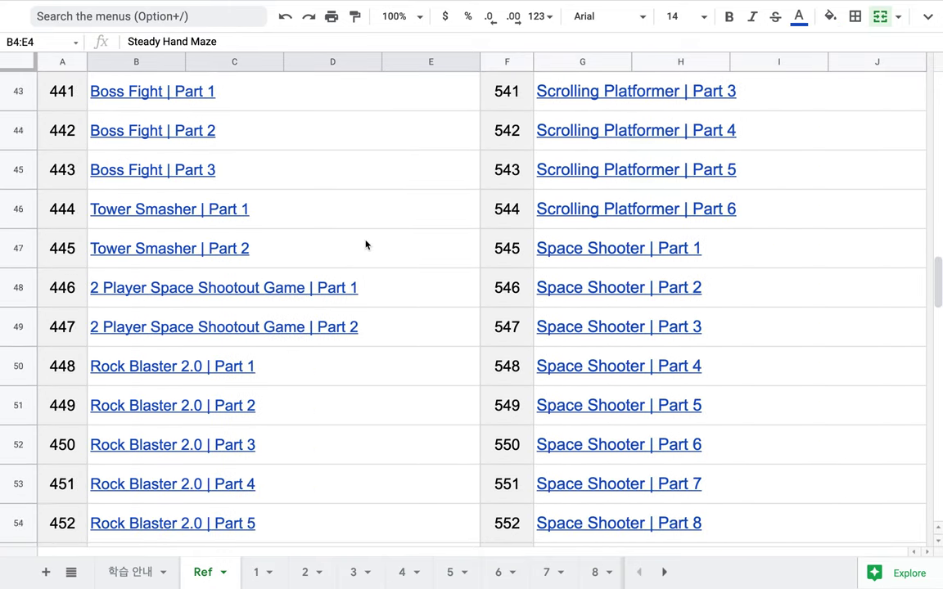
{"action": "scroll", "coordinate": [365, 244], "scroll_direction": "down", "scroll_amount": 13}
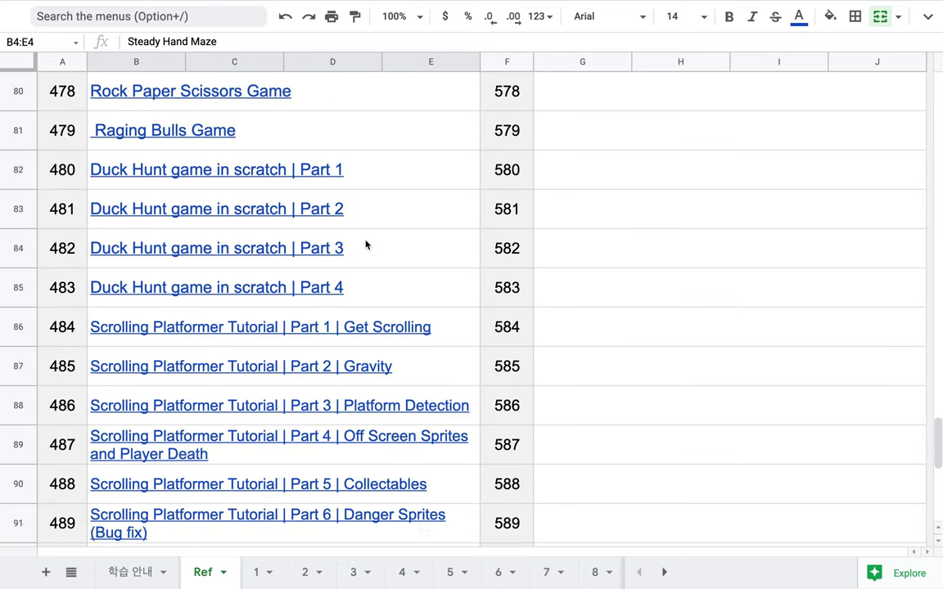
{"action": "left_click", "coordinate": [641, 500]}
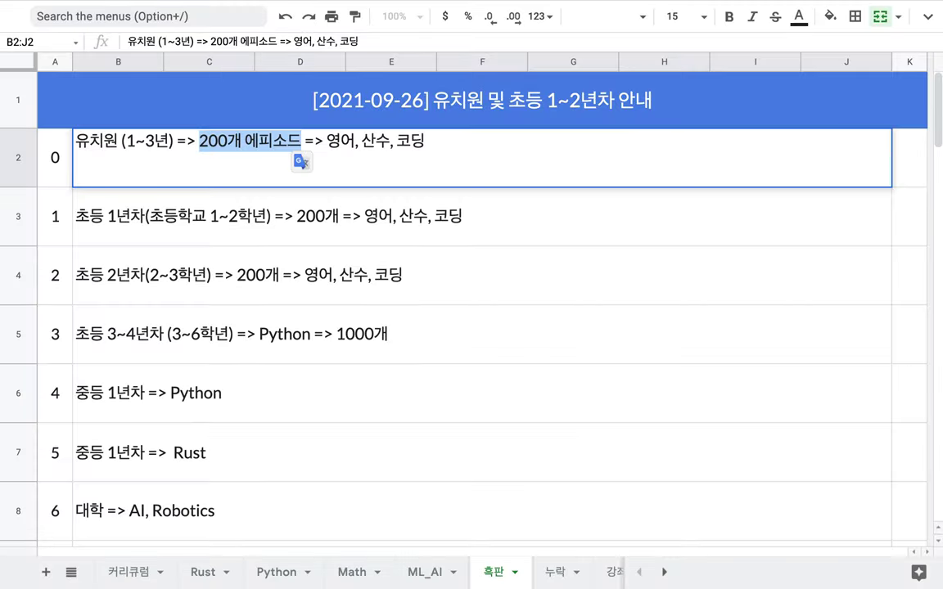
On the 흑판 sheet, highlight the outline entries from kindergarten through elementary year 2 to compare them.
{"action": "left_click", "coordinate": [187, 193]}
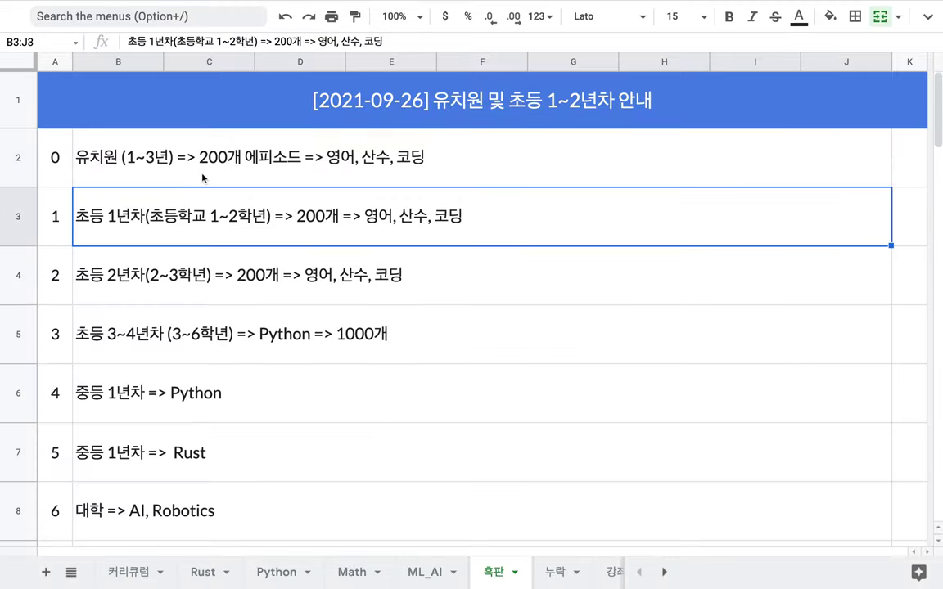
{"action": "left_click_drag", "start_coordinate": [181, 155], "coordinate": [198, 239]}
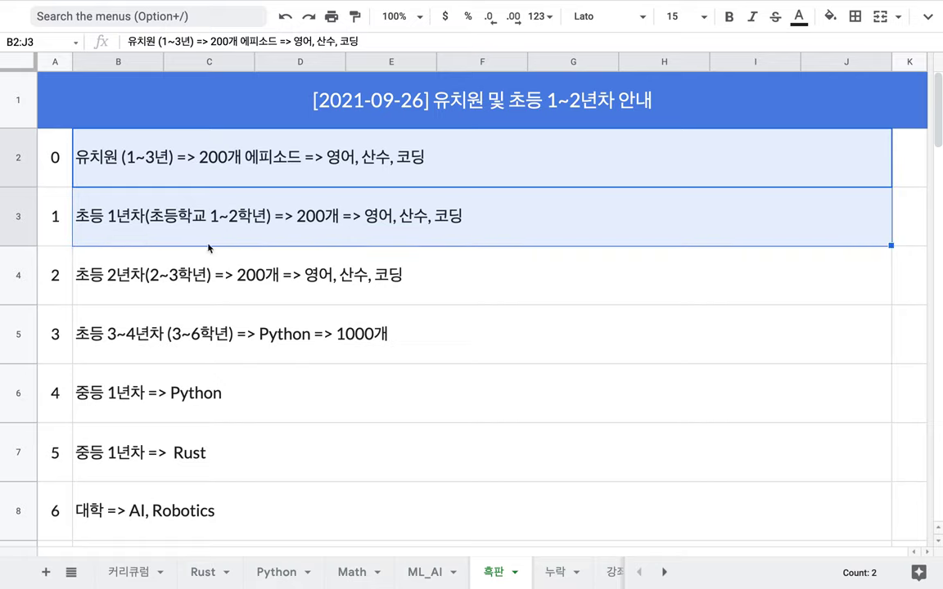
{"action": "left_click", "coordinate": [188, 253]}
{"action": "left_click_drag", "start_coordinate": [208, 225], "coordinate": [207, 181]}
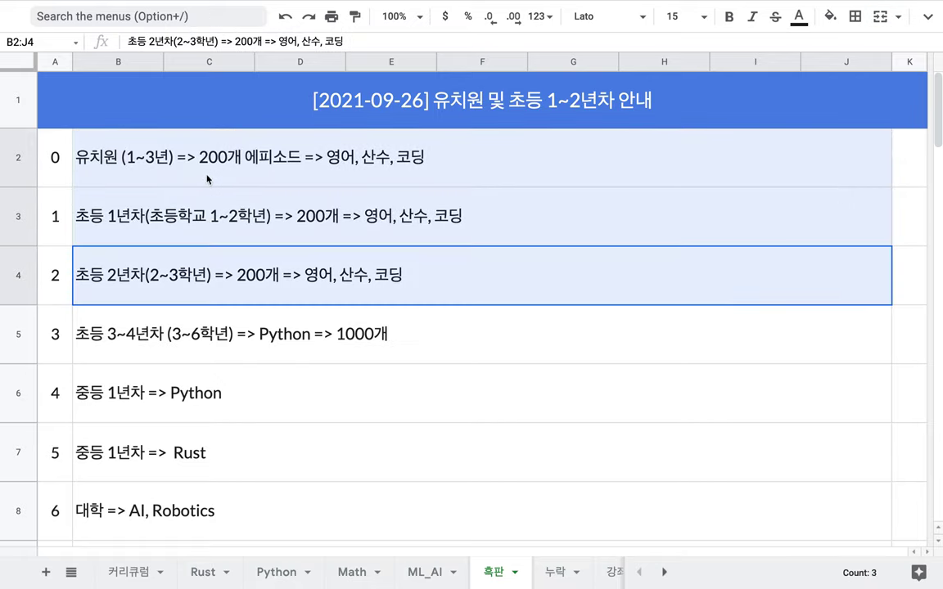
Append "(English, Math, Coding)" after 코딩 at the end of the kindergarten entry in row 2.
{"action": "double_click", "coordinate": [422, 171]}
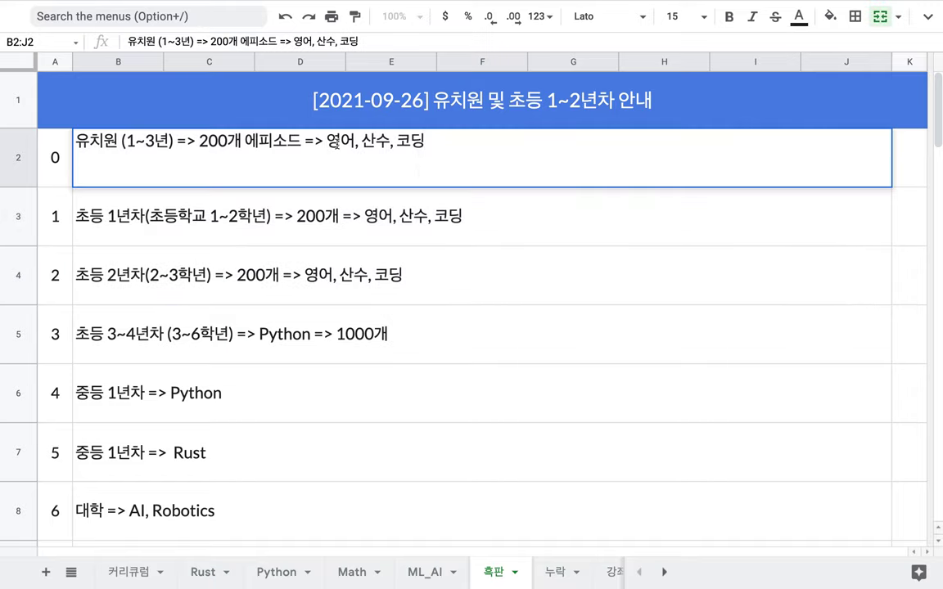
{"action": "left_click_drag", "start_coordinate": [327, 143], "coordinate": [434, 142]}
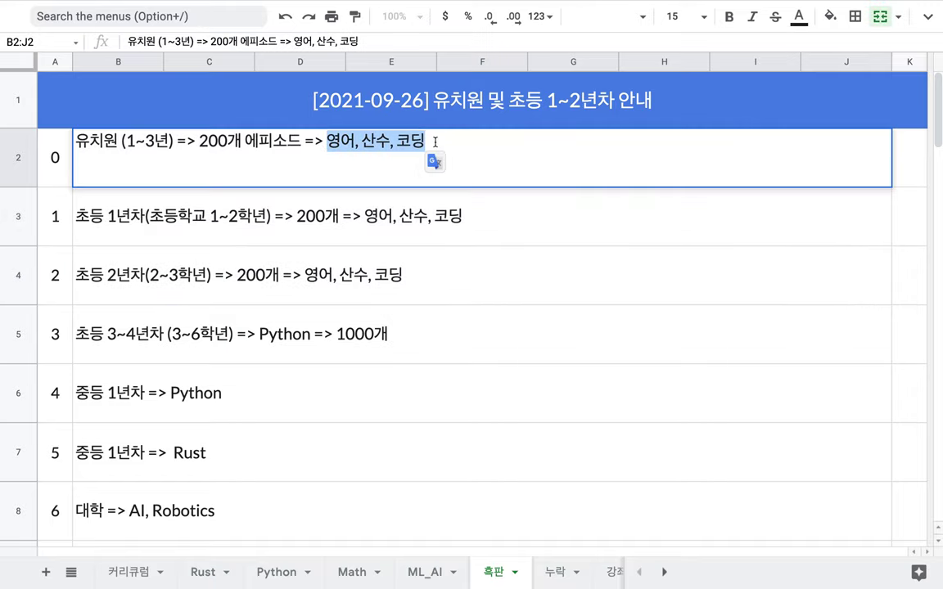
{"action": "left_click", "coordinate": [434, 141]}
{"action": "type", "text": "(E"}
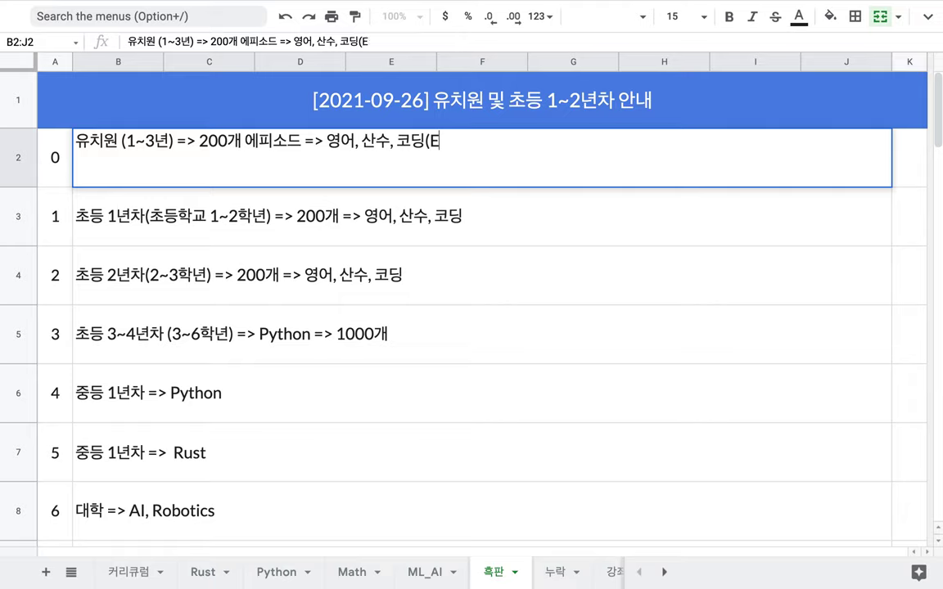
{"action": "type", "text": "MC"}
{"action": "left_click", "coordinate": [452, 141]}
{"action": "type", "text": "ngli"}
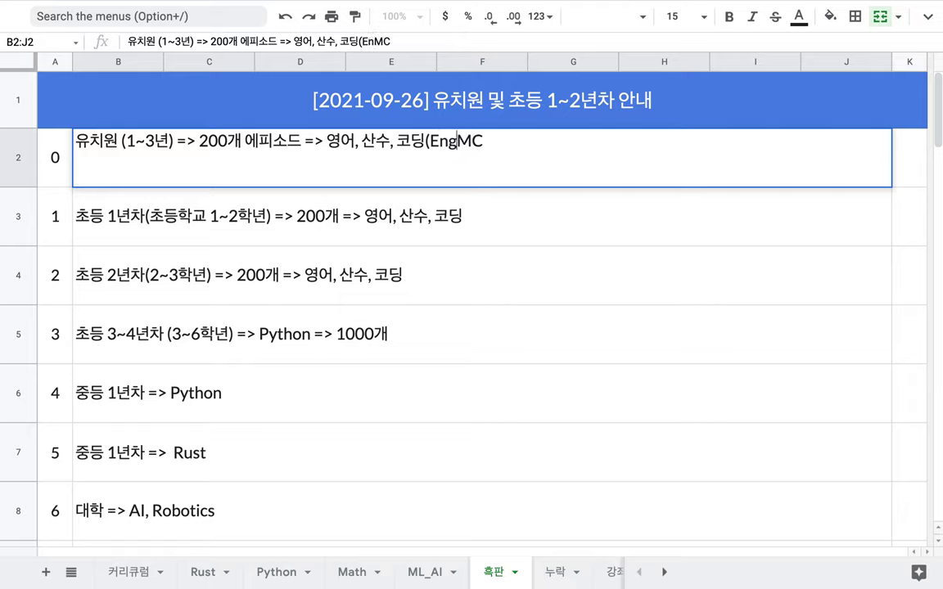
{"action": "type", "text": "sh,"}
{"action": "key", "text": "Right"}
{"action": "type", "text": "ath"}
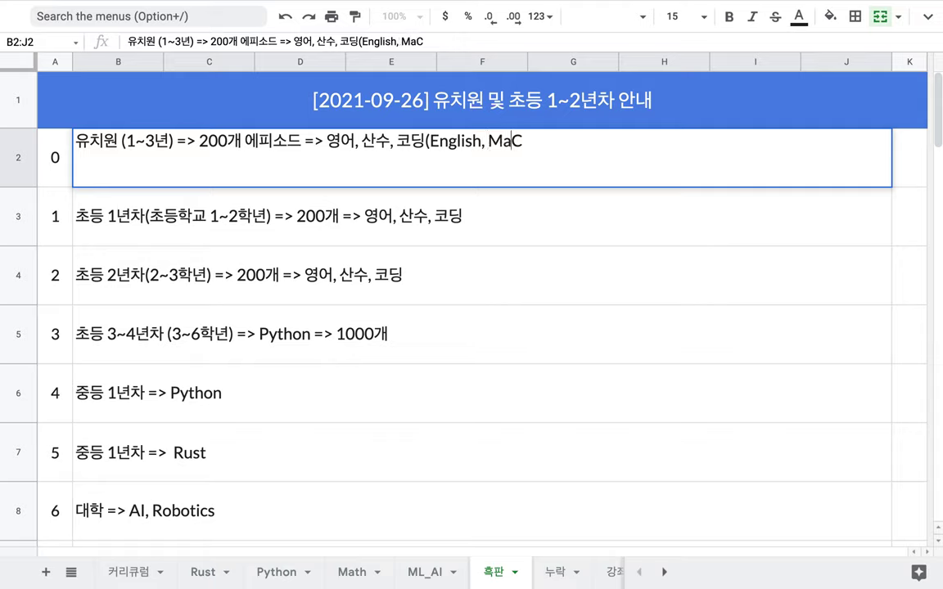
{"action": "type", "text": ","}
{"action": "key", "text": "Right"}
{"action": "type", "text": "oding)"}
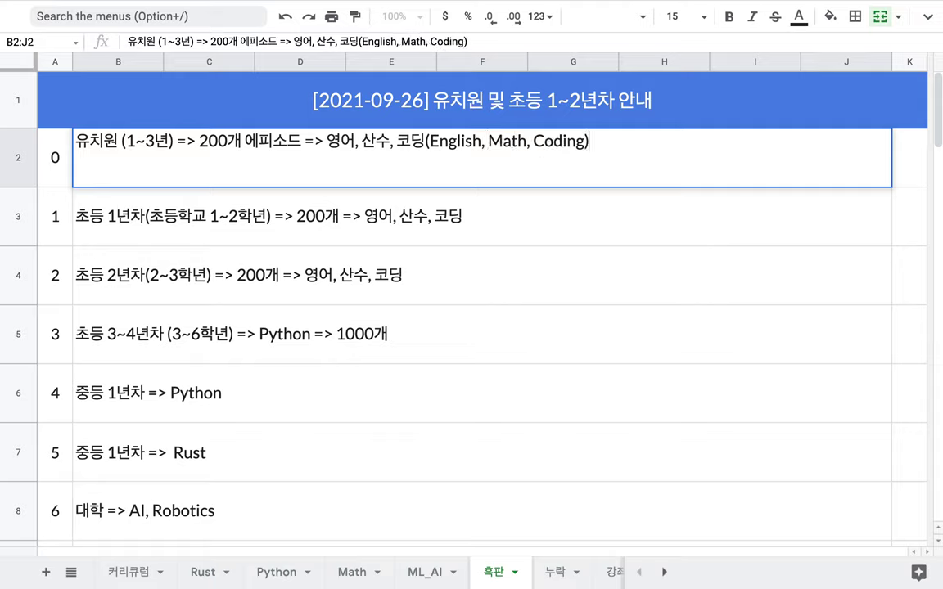
Highlight the subject terms in the kindergarten, elementary year 1 and year 2 entries, and Python in the year 3~4 entry.
{"action": "left_click_drag", "start_coordinate": [429, 142], "coordinate": [575, 144]}
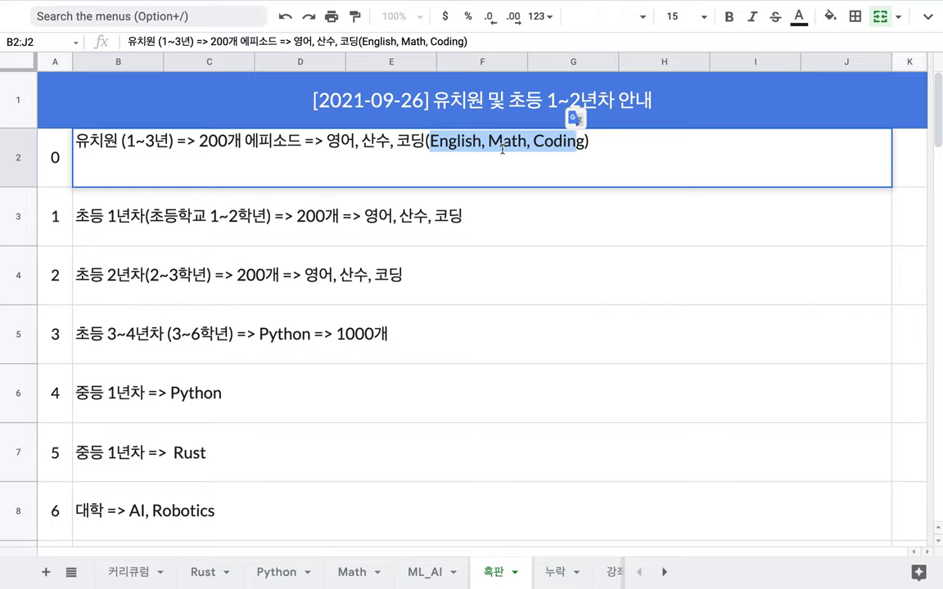
{"action": "double_click", "coordinate": [424, 218]}
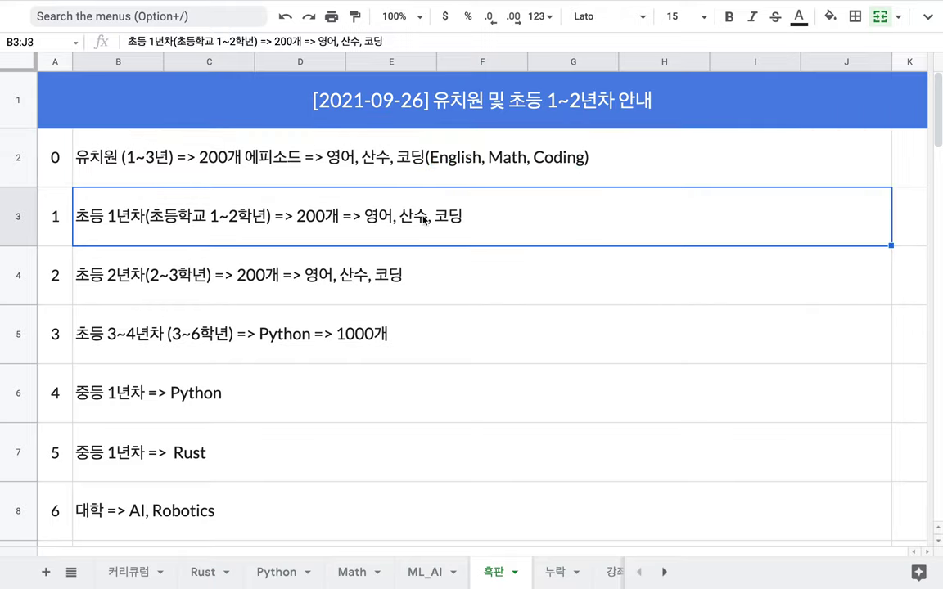
{"action": "left_click", "coordinate": [362, 201]}
{"action": "left_click", "coordinate": [467, 207], "text": "shift"}
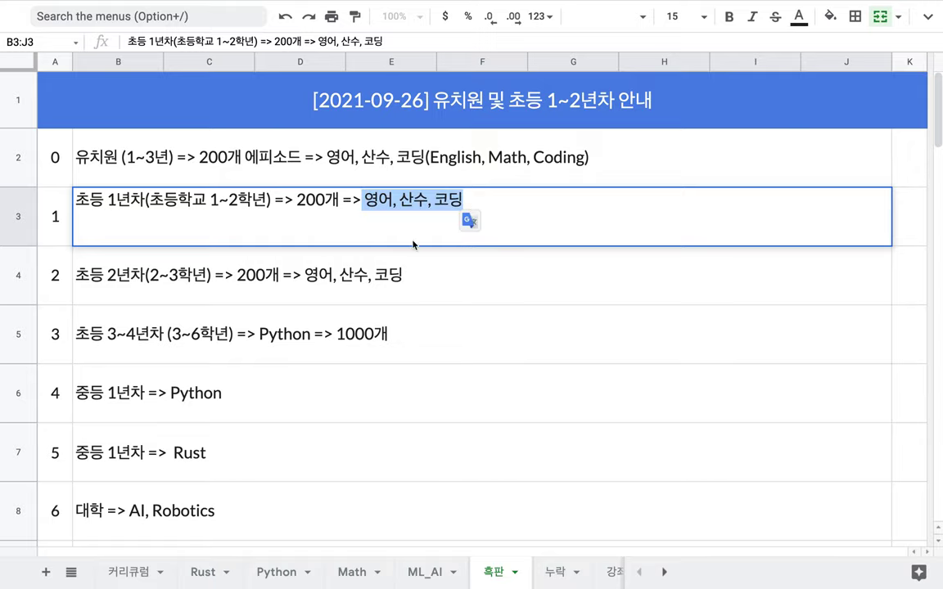
{"action": "double_click", "coordinate": [390, 269]}
{"action": "left_click", "coordinate": [305, 259]}
{"action": "left_click", "coordinate": [402, 259], "text": "shift"}
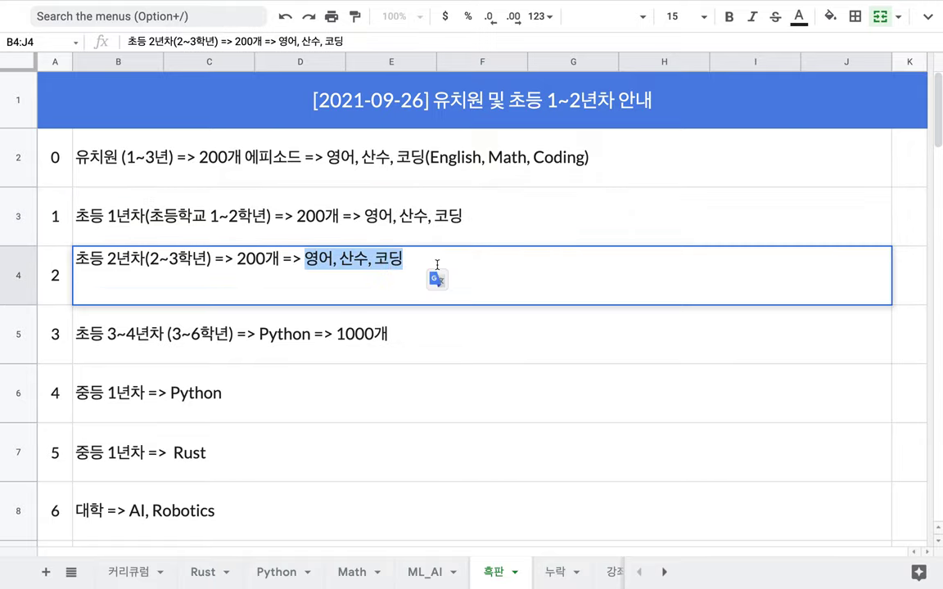
{"action": "double_click", "coordinate": [258, 363]}
{"action": "left_click_drag", "start_coordinate": [171, 318], "coordinate": [327, 320]}
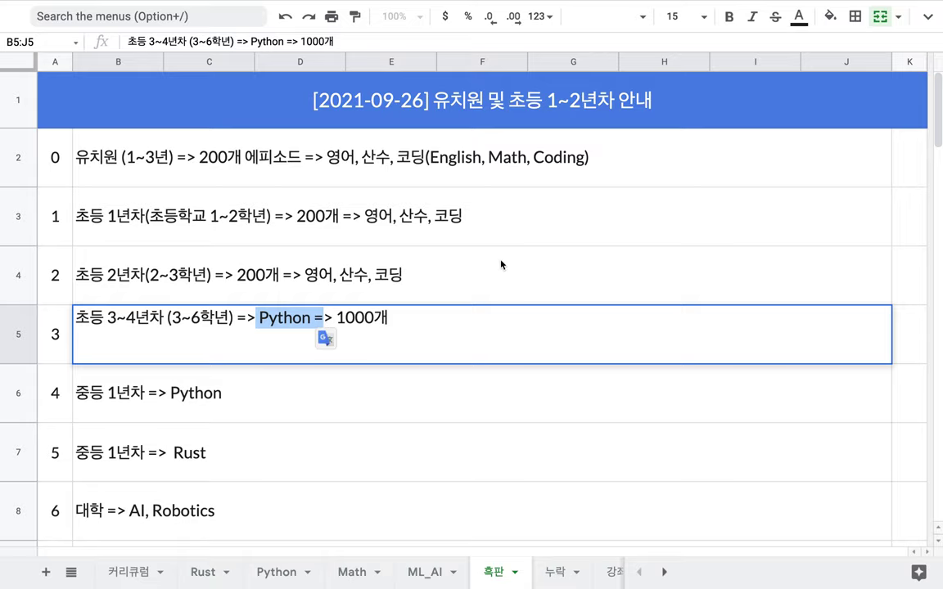
Switch to the Scratch project and look through the block categories Motion, Looks, Sound, Events, Control, Sensing and Operators.
{"action": "key", "text": "ctrl+Right"}
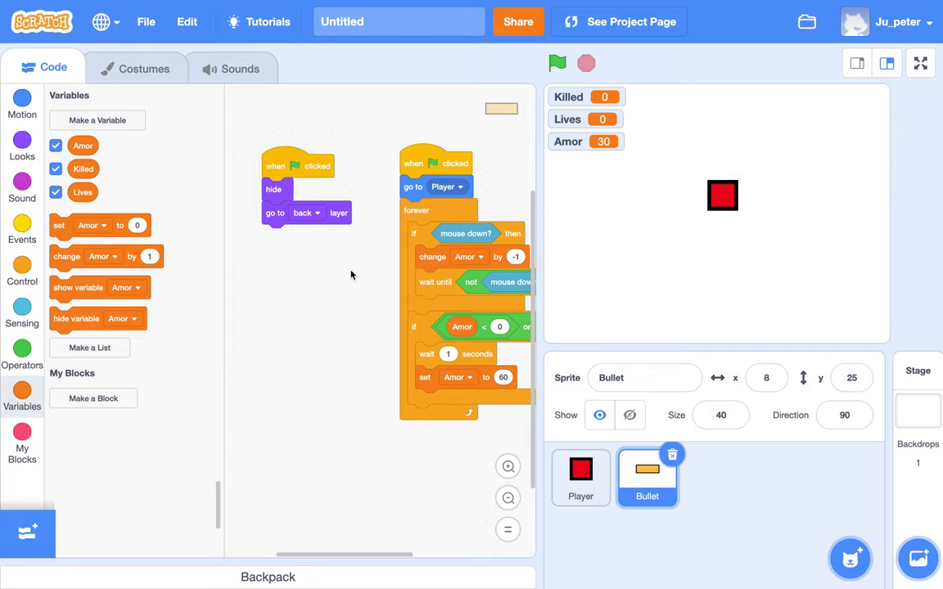
{"action": "left_click", "coordinate": [22, 102]}
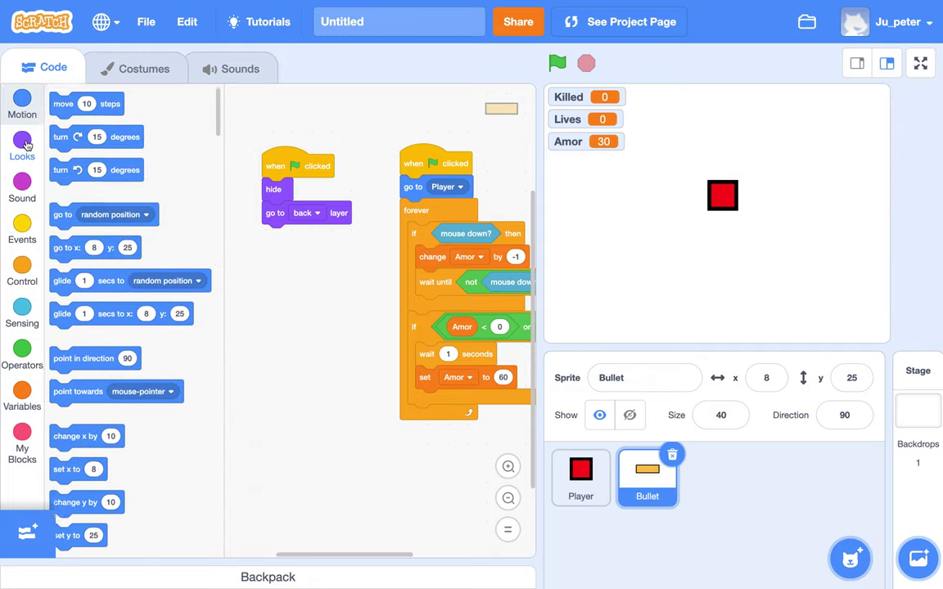
{"action": "left_click", "coordinate": [26, 144]}
{"action": "left_click", "coordinate": [26, 196]}
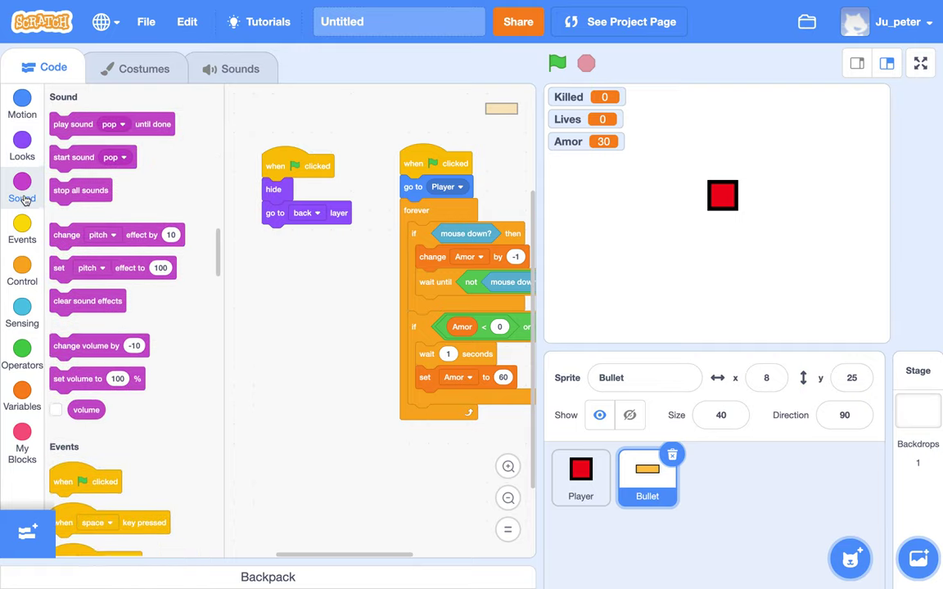
{"action": "left_click", "coordinate": [21, 230]}
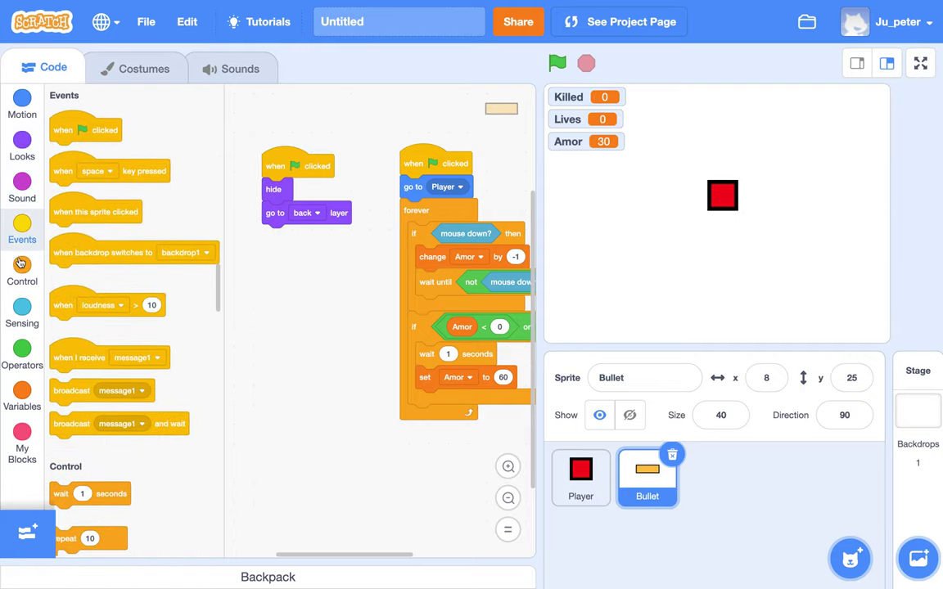
{"action": "left_click", "coordinate": [20, 262]}
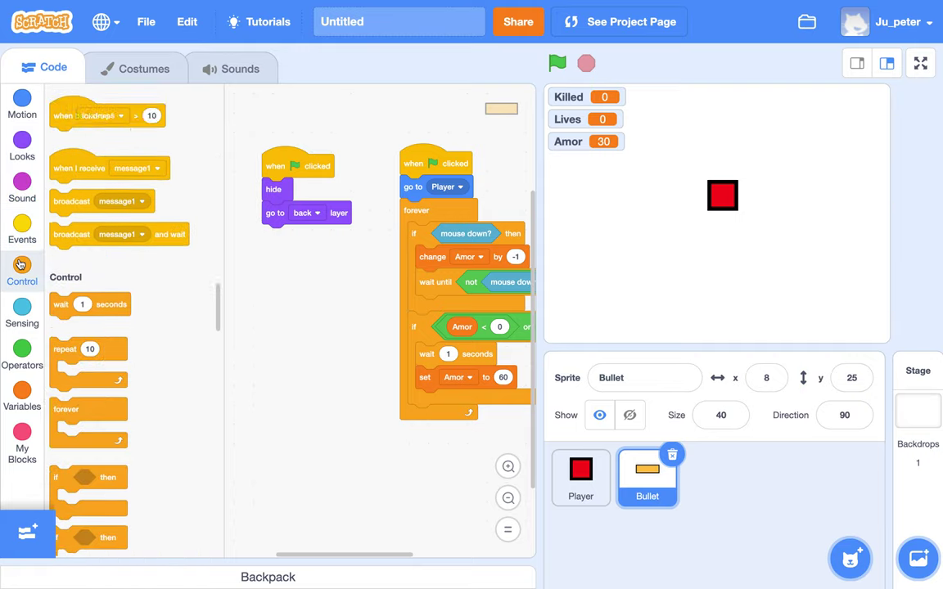
{"action": "left_click", "coordinate": [22, 310]}
{"action": "left_click", "coordinate": [22, 351]}
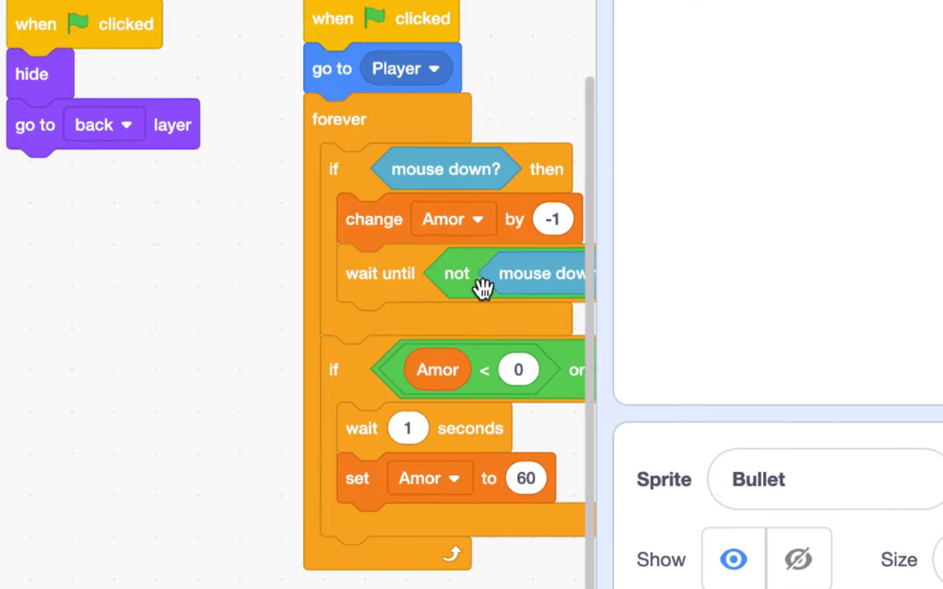
Move the Bullet sprite's Amor script closer to the hide script so more of its conditions can be read.
{"action": "left_click_drag", "start_coordinate": [423, 27], "coordinate": [360, 51]}
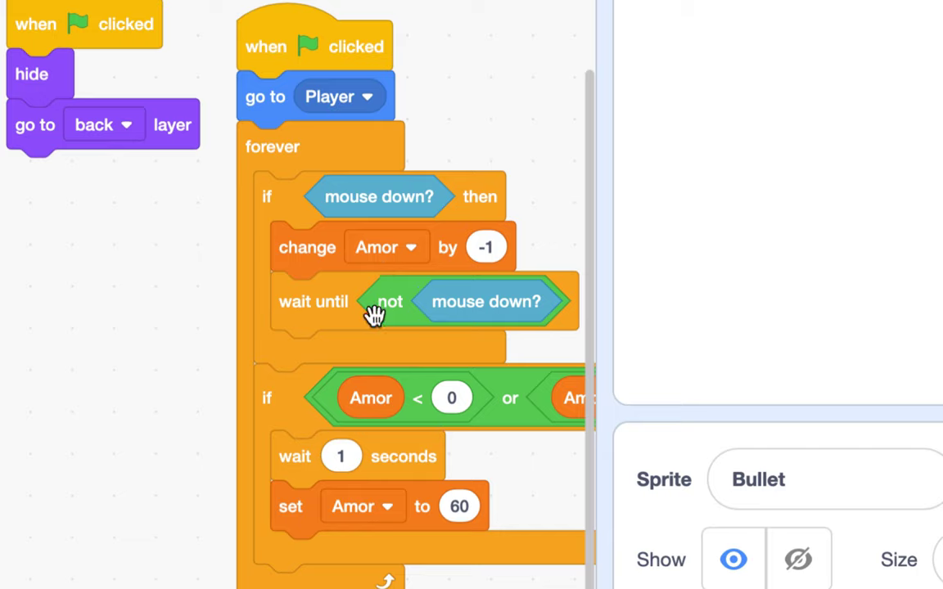
{"action": "scroll", "coordinate": [391, 285], "scroll_direction": "down", "scroll_amount": 3}
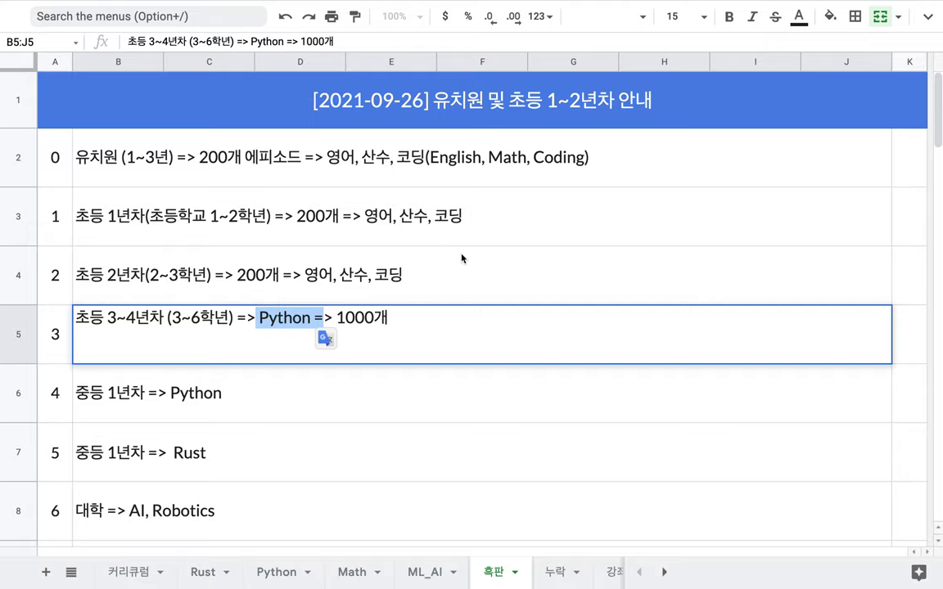
Back on the 흑판 sheet, write "Coding is how to write English logically" in the empty merged cell of row 11.
{"action": "double_click", "coordinate": [413, 156]}
{"action": "left_click", "coordinate": [395, 315]}
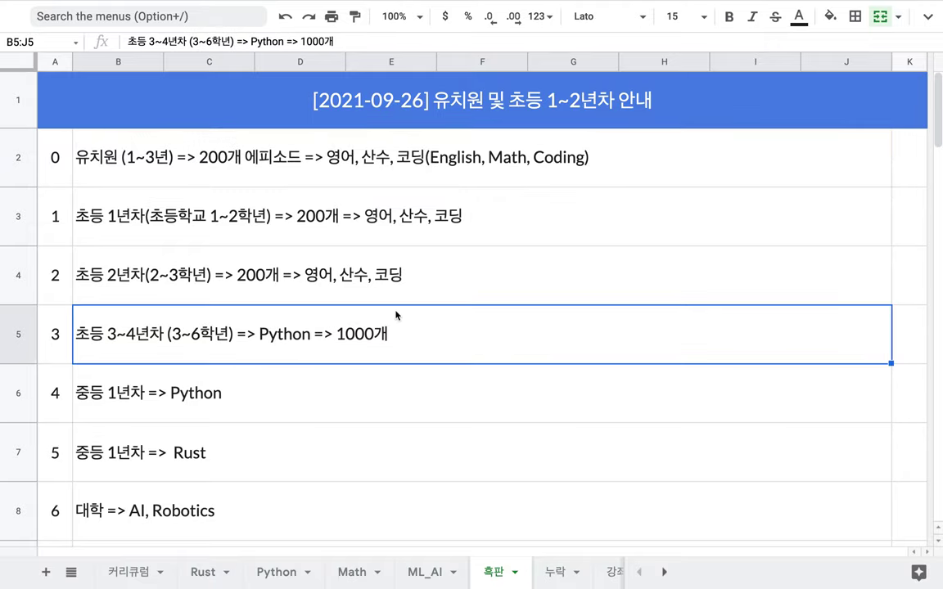
{"action": "scroll", "coordinate": [396, 316], "scroll_direction": "down", "scroll_amount": 3}
{"action": "left_click", "coordinate": [325, 451]}
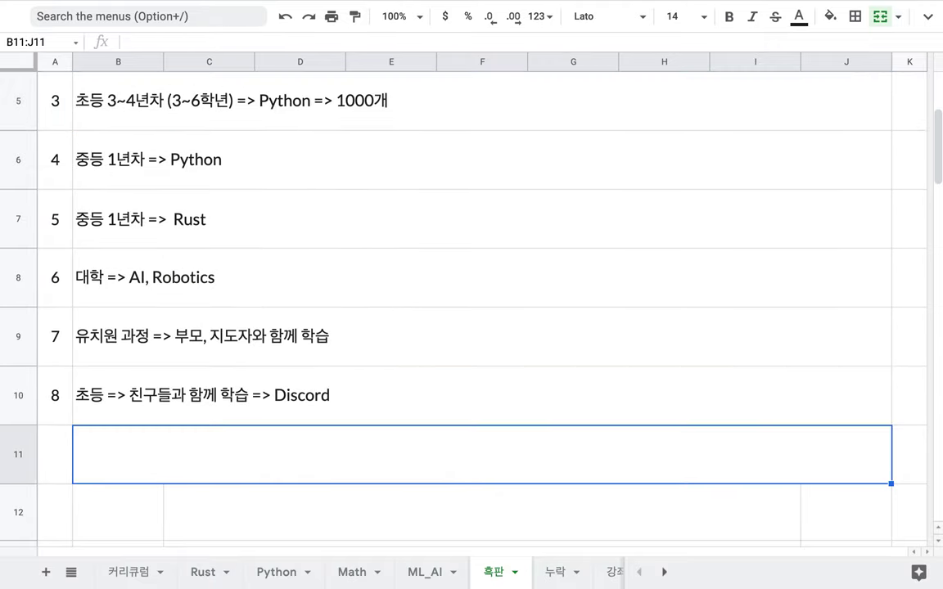
{"action": "type", "text": "E"}
{"action": "key", "text": "BackSpace"}
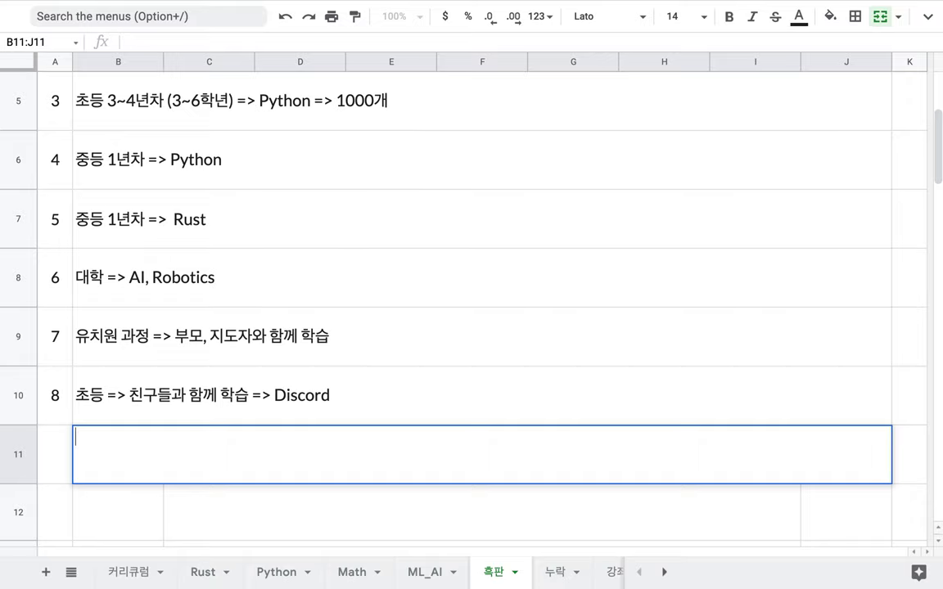
{"action": "type", "text": "Coding is"}
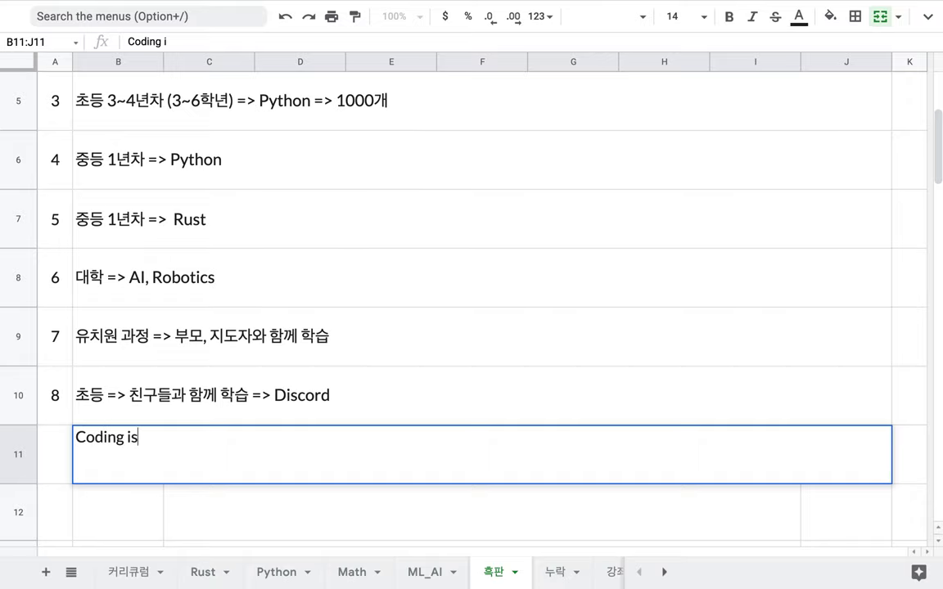
{"action": "type", "text": " how to "}
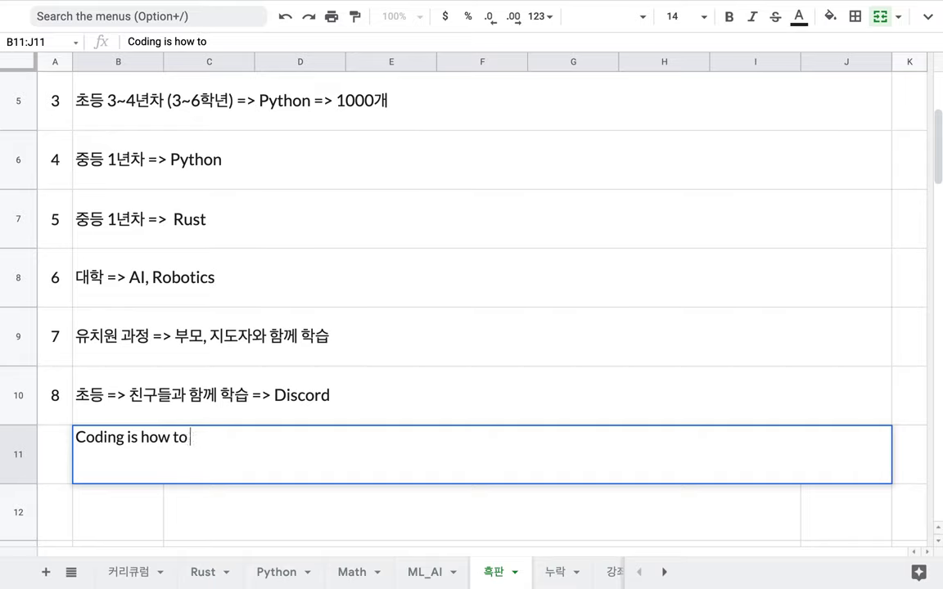
{"action": "type", "text": "write En"}
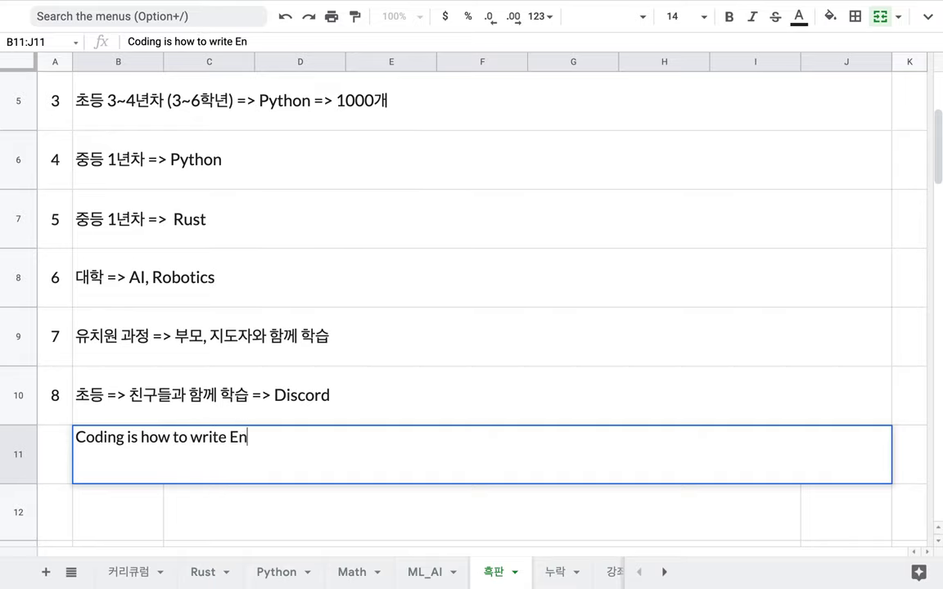
{"action": "type", "text": "glish logically"}
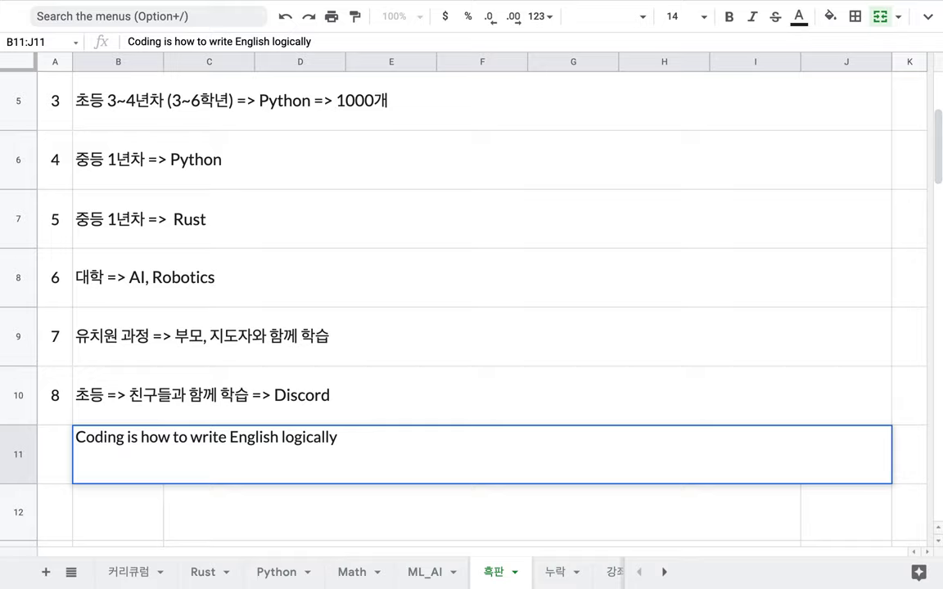
{"action": "left_click", "coordinate": [142, 509]}
{"action": "left_click", "coordinate": [177, 479]}
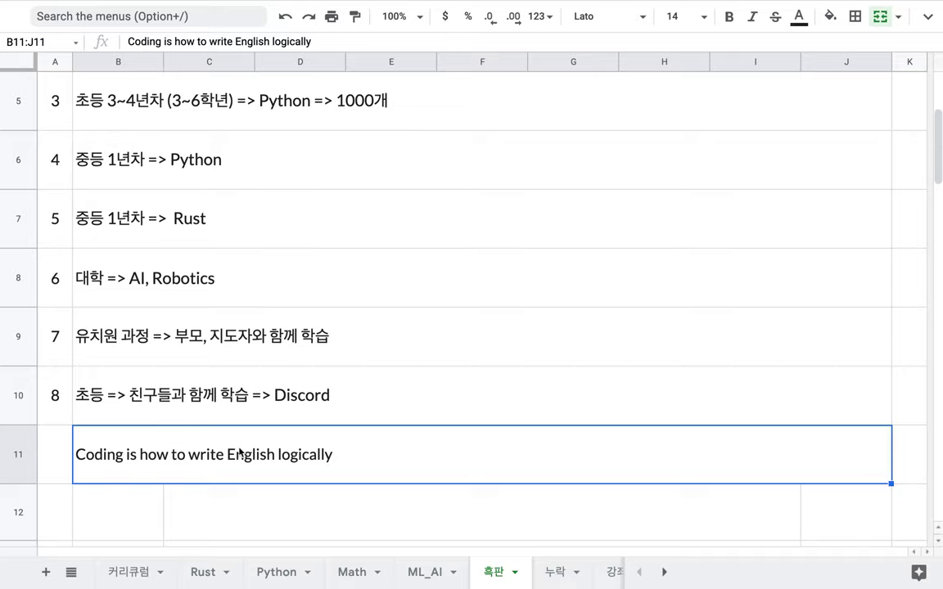
Highlight the terms 산수 and 코딩 in the kindergarten entry of row 2.
{"action": "left_click", "coordinate": [343, 319]}
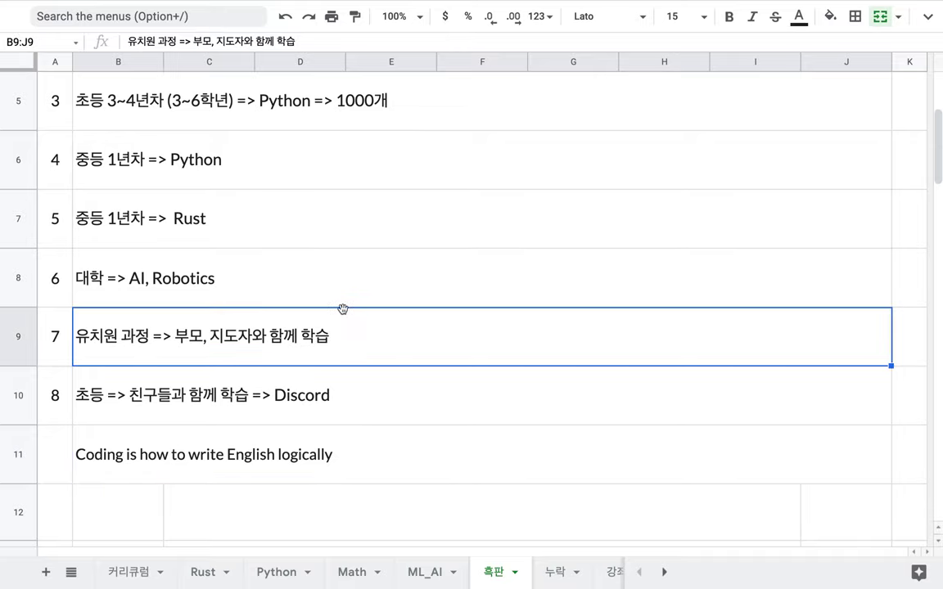
{"action": "scroll", "coordinate": [343, 311], "scroll_direction": "up", "scroll_amount": 3}
{"action": "left_click", "coordinate": [421, 178]}
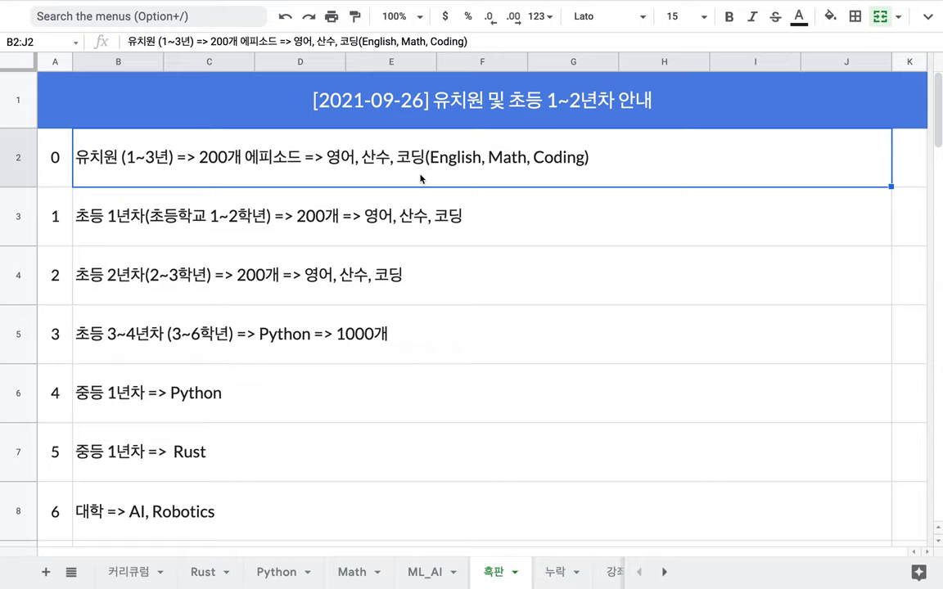
{"action": "double_click", "coordinate": [398, 152]}
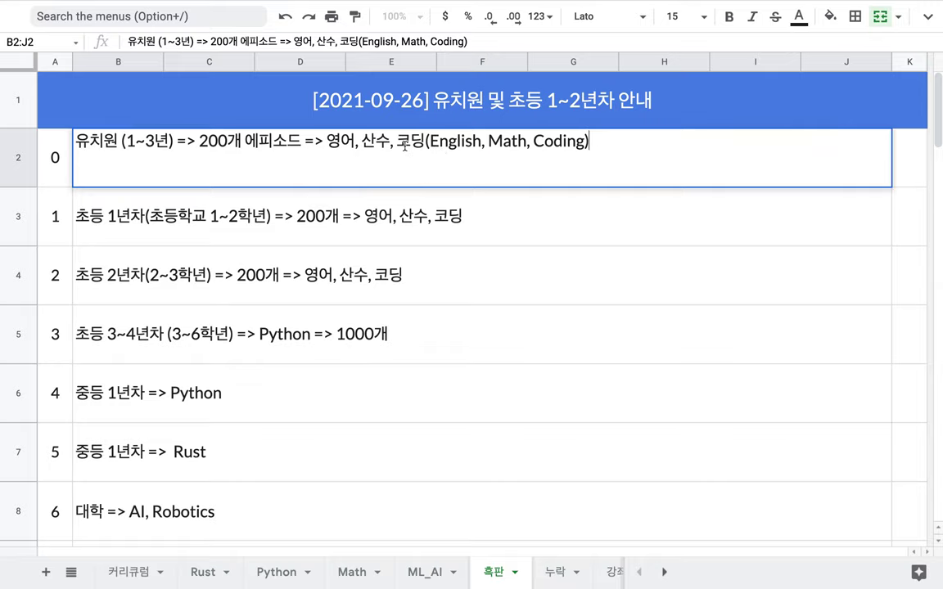
{"action": "left_click_drag", "start_coordinate": [362, 142], "coordinate": [426, 146]}
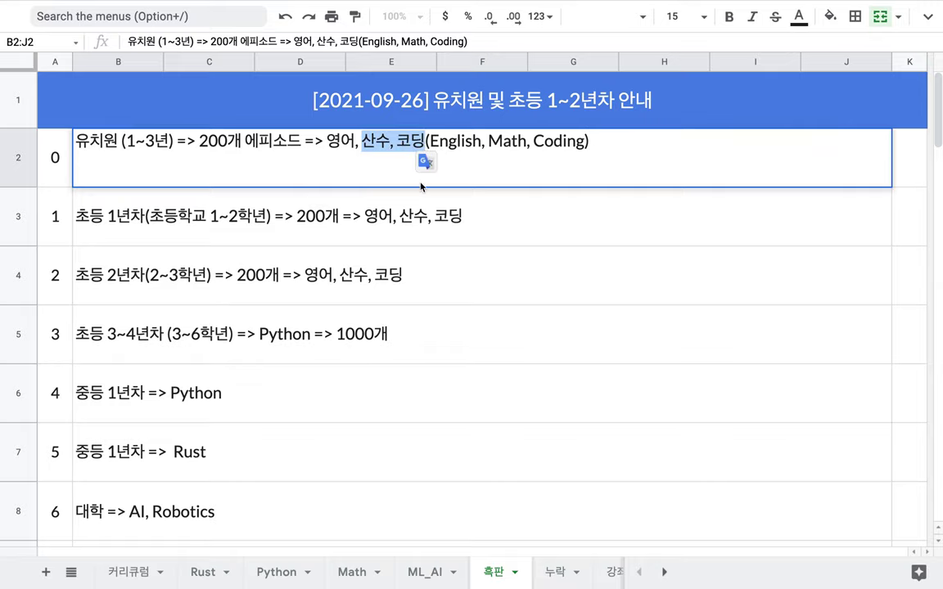
{"action": "left_click", "coordinate": [442, 211]}
{"action": "left_click", "coordinate": [378, 146]}
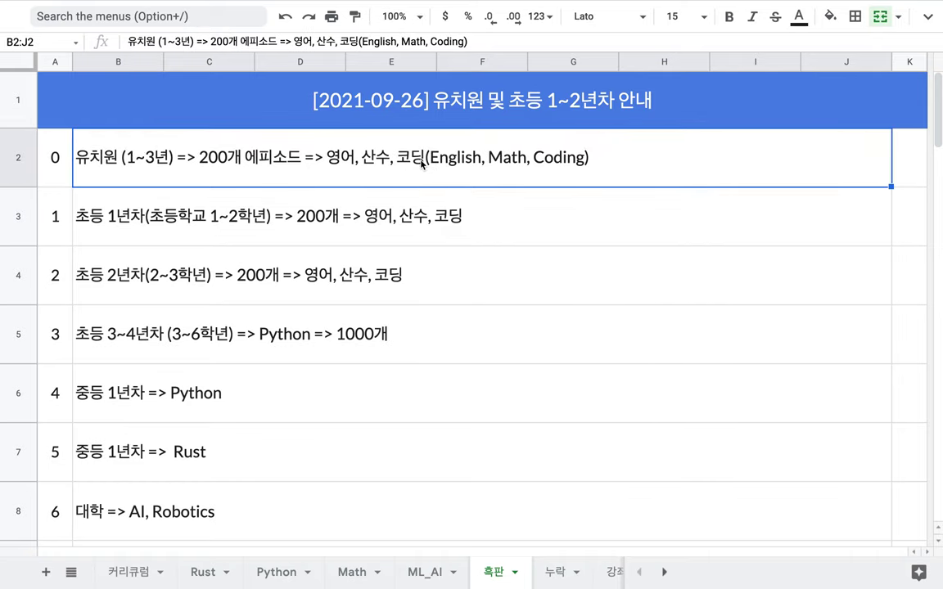
{"action": "double_click", "coordinate": [378, 143]}
{"action": "left_click", "coordinate": [420, 212]}
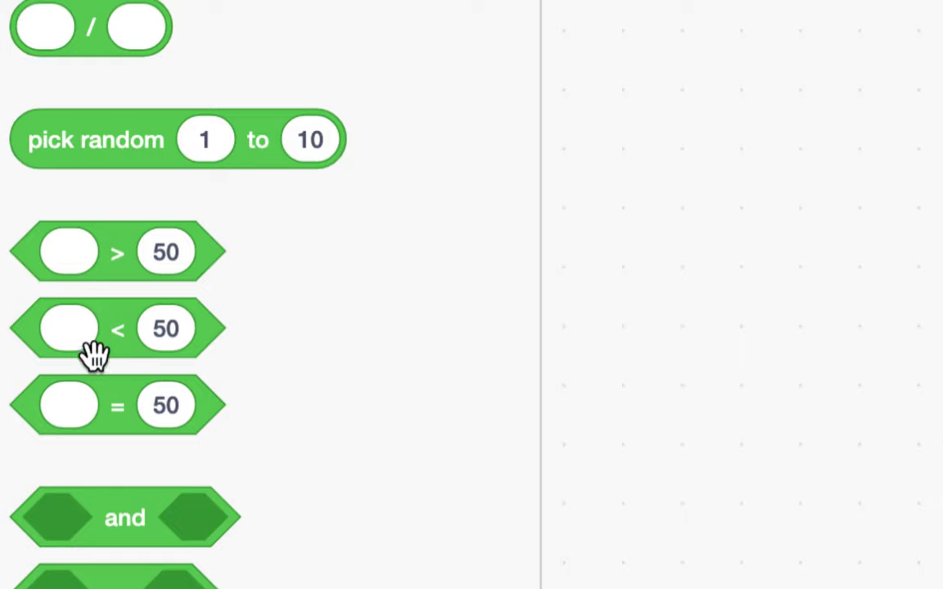
Look through the Scratch Operators blocks, and highlight "영어, 산수, 코딩(English, Math, Coding)" in the kindergarten entry on the 흑판 sheet.
{"action": "scroll", "coordinate": [310, 396], "scroll_direction": "down", "scroll_amount": 5}
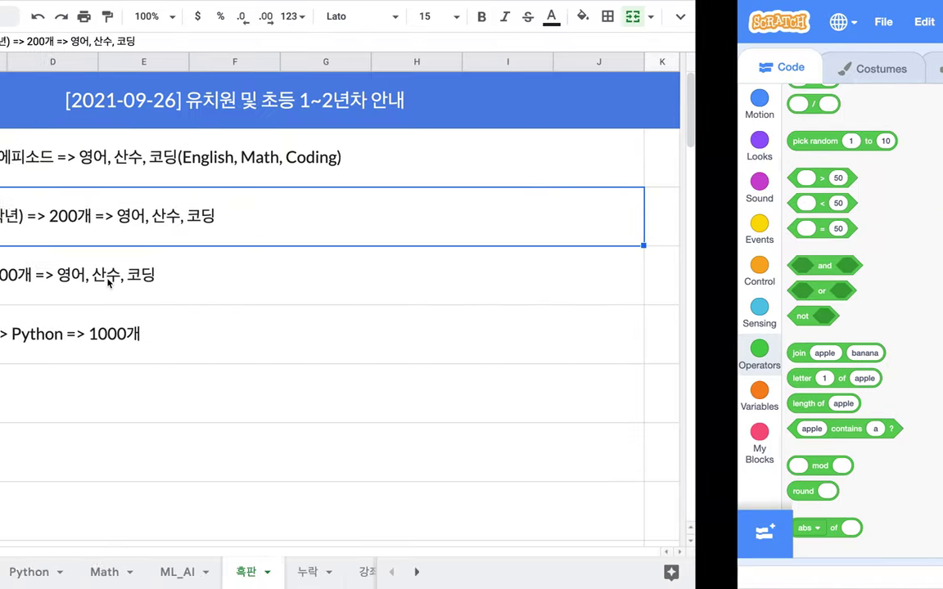
{"action": "double_click", "coordinate": [437, 164]}
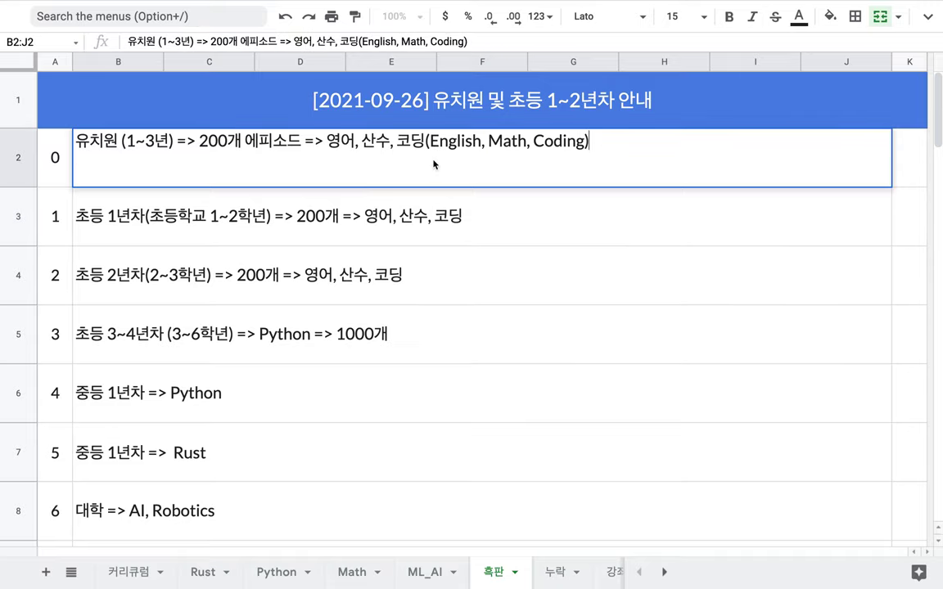
{"action": "left_click_drag", "start_coordinate": [327, 141], "coordinate": [653, 135]}
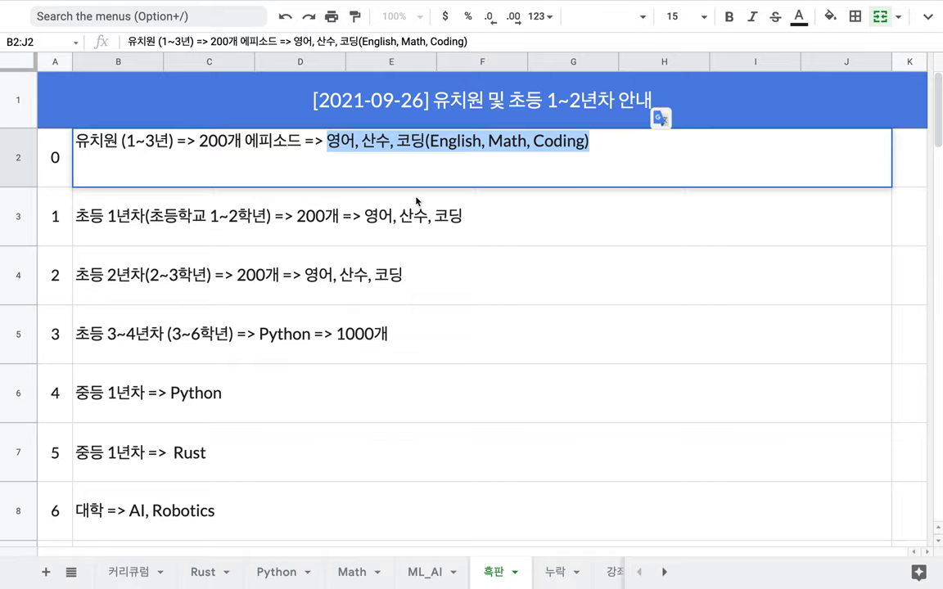
{"action": "left_click", "coordinate": [243, 176]}
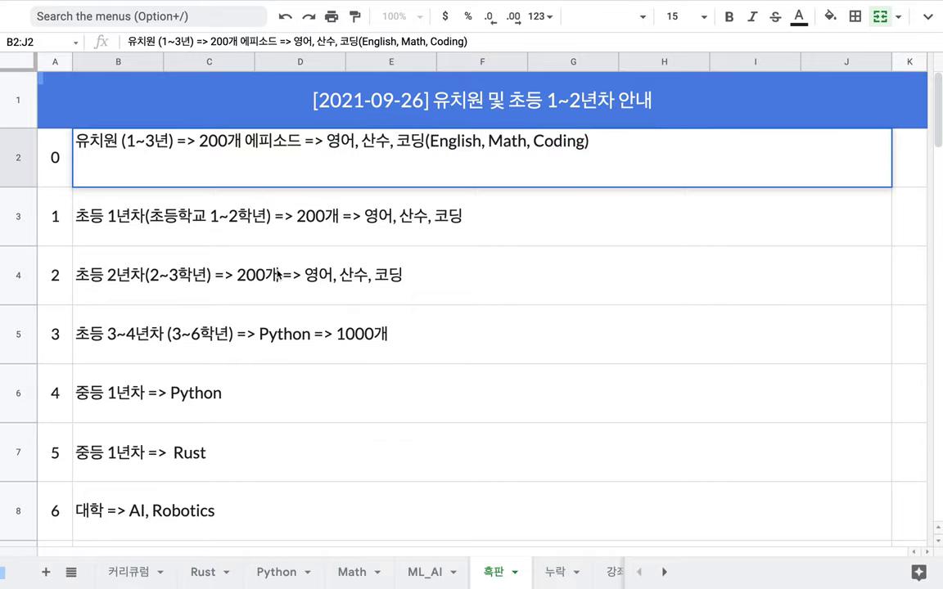
{"action": "left_click_drag", "start_coordinate": [252, 248], "coordinate": [281, 154]}
Merge cells B12 to J12 and extend the merged row layout down through row 17.
{"action": "scroll", "coordinate": [282, 267], "scroll_direction": "down", "scroll_amount": 6}
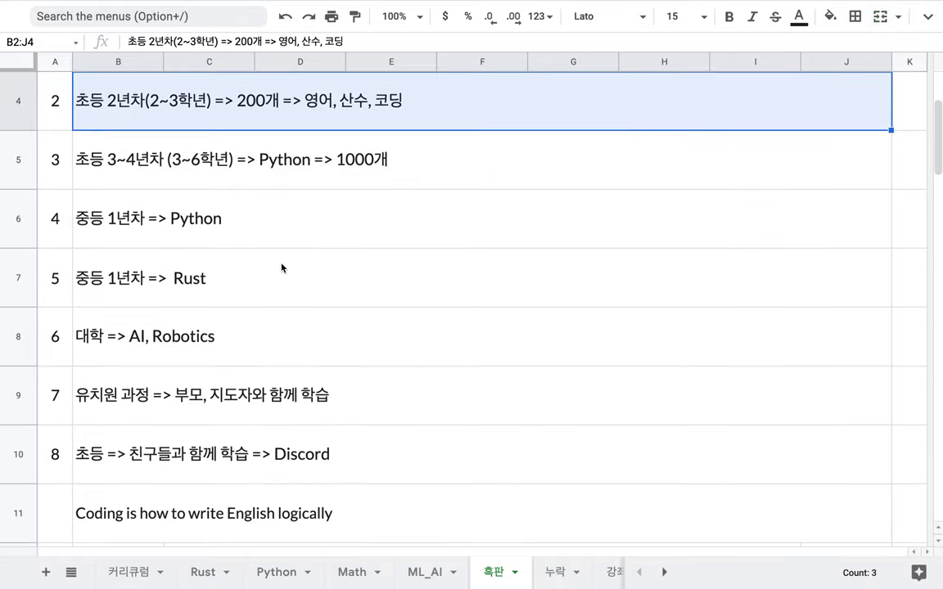
{"action": "left_click_drag", "start_coordinate": [122, 274], "coordinate": [237, 280]}
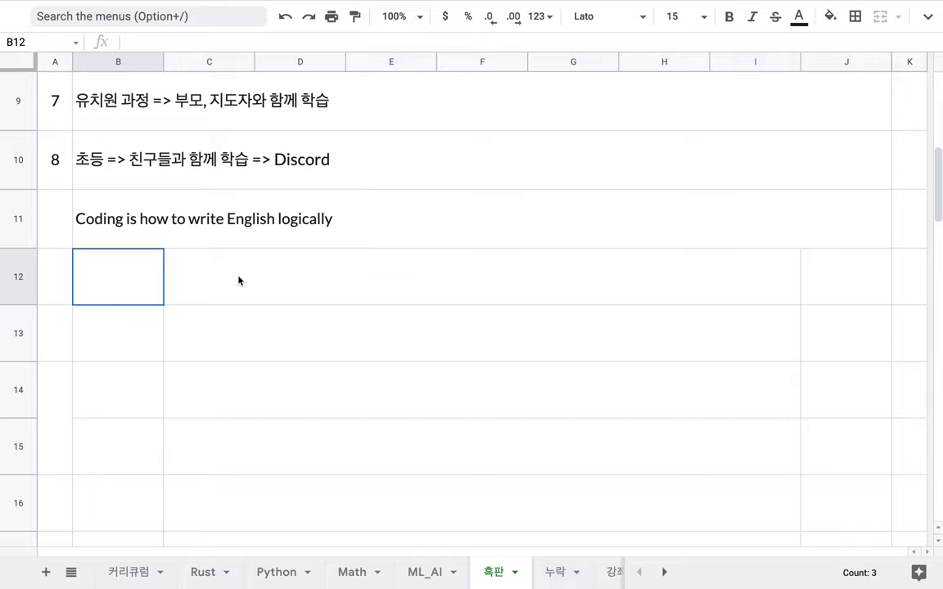
{"action": "left_click", "coordinate": [882, 16]}
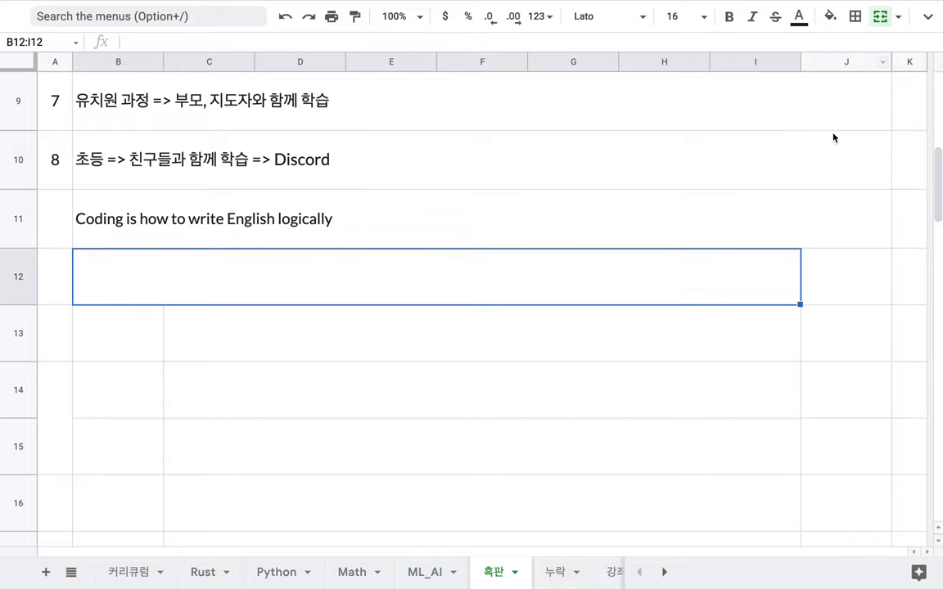
{"action": "left_click_drag", "start_coordinate": [827, 272], "coordinate": [764, 275]}
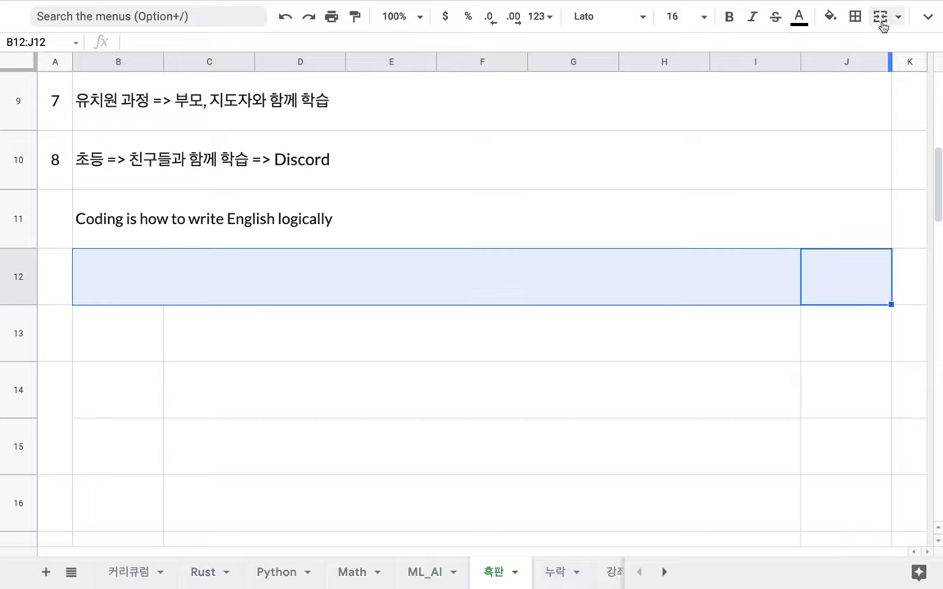
{"action": "left_click", "coordinate": [882, 22]}
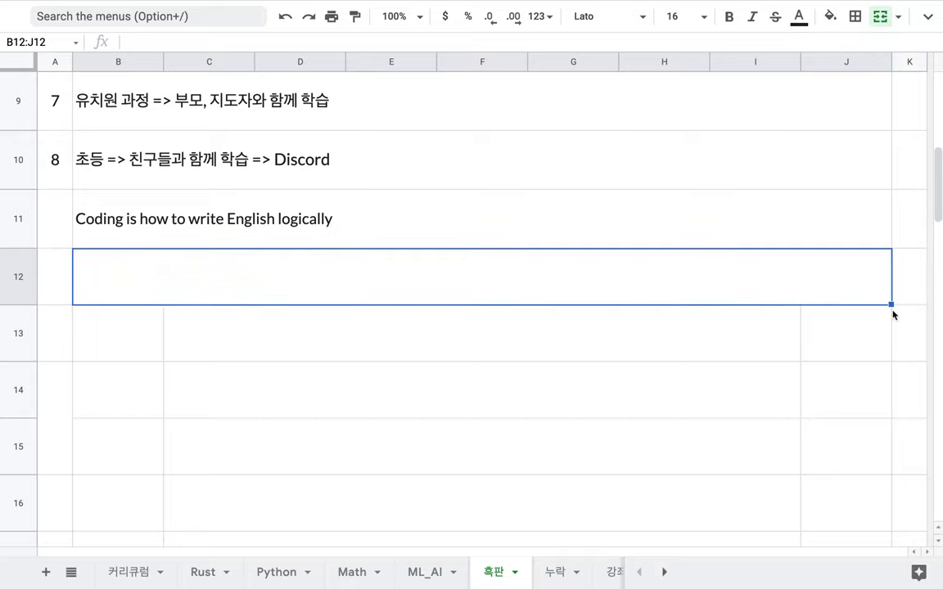
{"action": "mouse_move", "coordinate": [792, 275]}
{"action": "left_mouse_down"}
{"action": "mouse_move", "coordinate": [809, 498]}
{"action": "mouse_move", "coordinate": [822, 492]}
{"action": "left_mouse_up"}
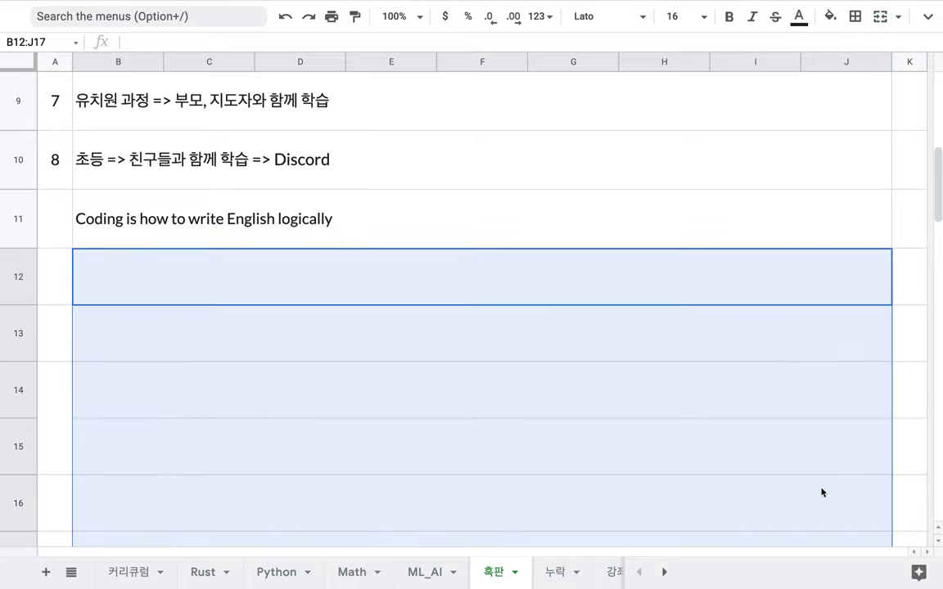
Write "English => not grammar => just listening => immitation" in the merged cell of row 12.
{"action": "double_click", "coordinate": [472, 284]}
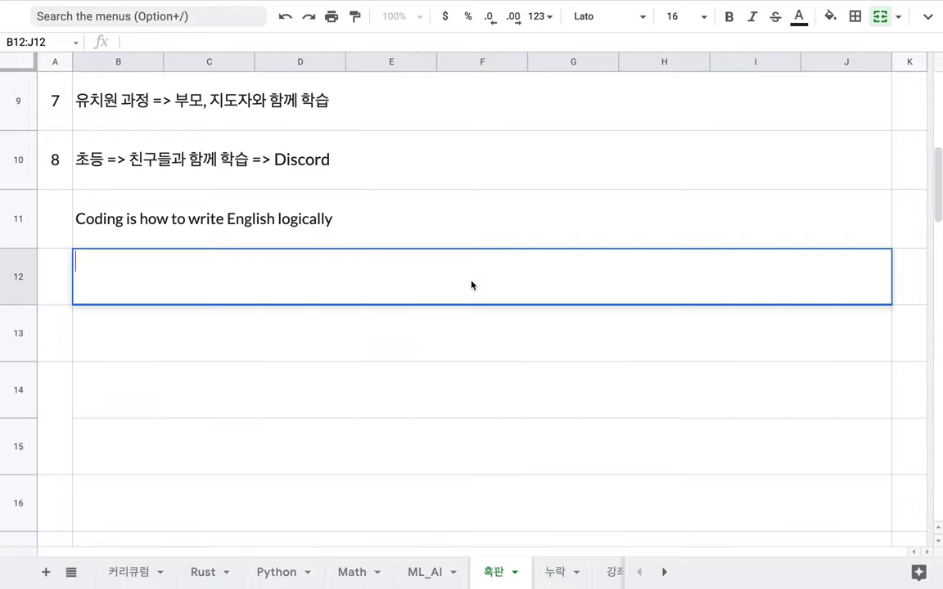
{"action": "type", "text": "d"}
{"action": "type", "text": "En"}
{"action": "key", "text": "BackSpace"}
{"action": "key", "text": "BackSpace"}
{"action": "key", "text": "BackSpace"}
{"action": "type", "text": "English"}
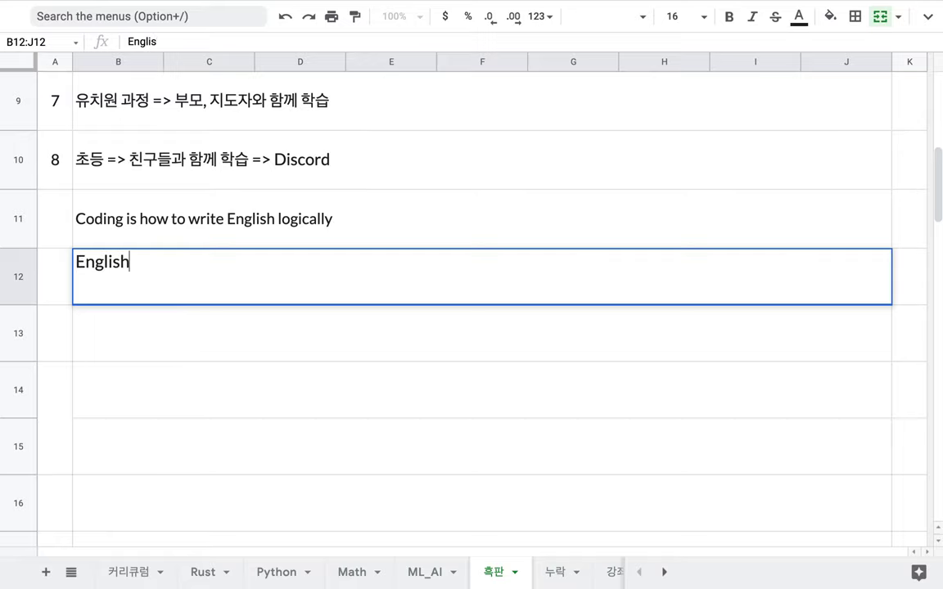
{"action": "type", "text": " => not gr"}
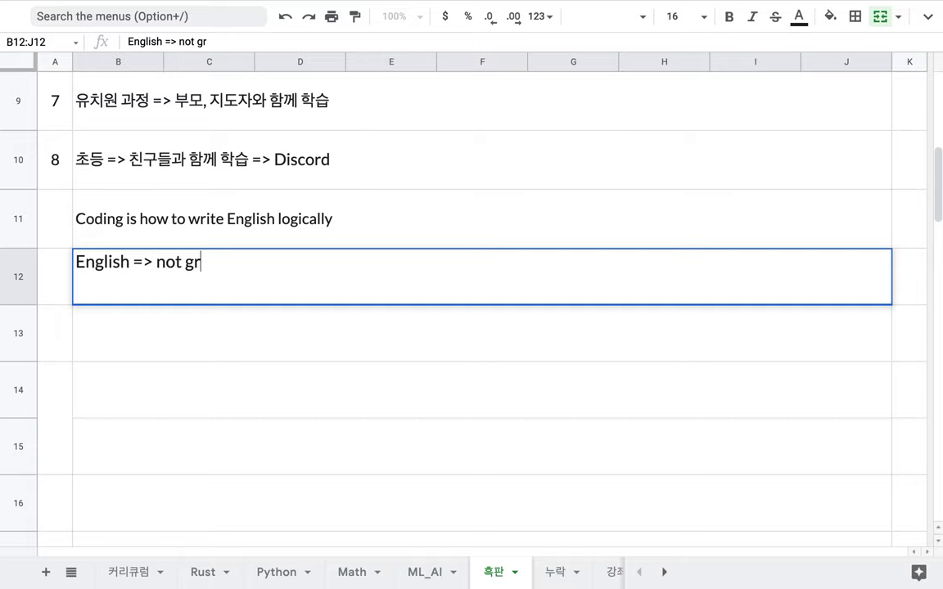
{"action": "type", "text": "ammar ="}
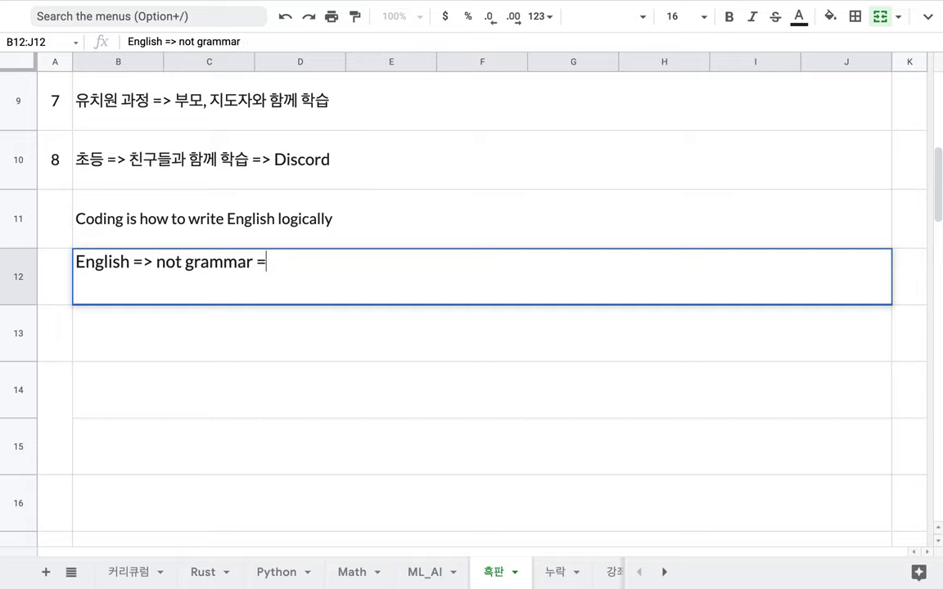
{"action": "type", "text": "> just l"}
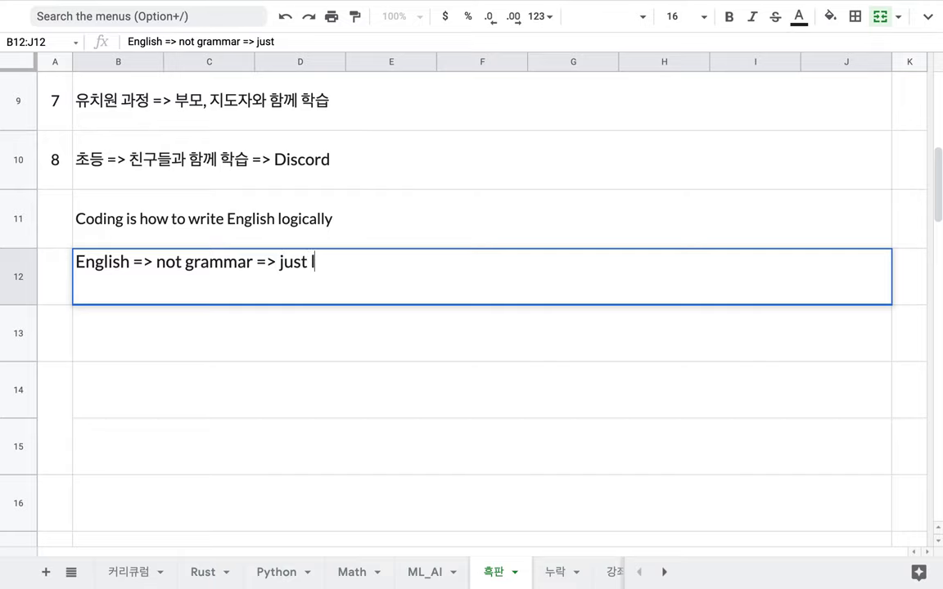
{"action": "type", "text": "is"}
{"action": "type", "text": "tenin"}
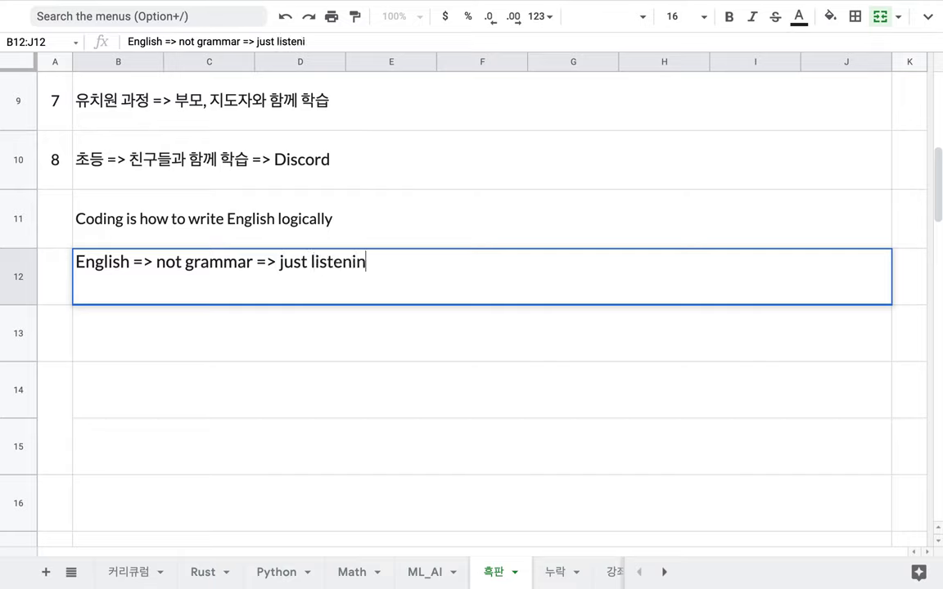
{"action": "type", "text": "g => immitation"}
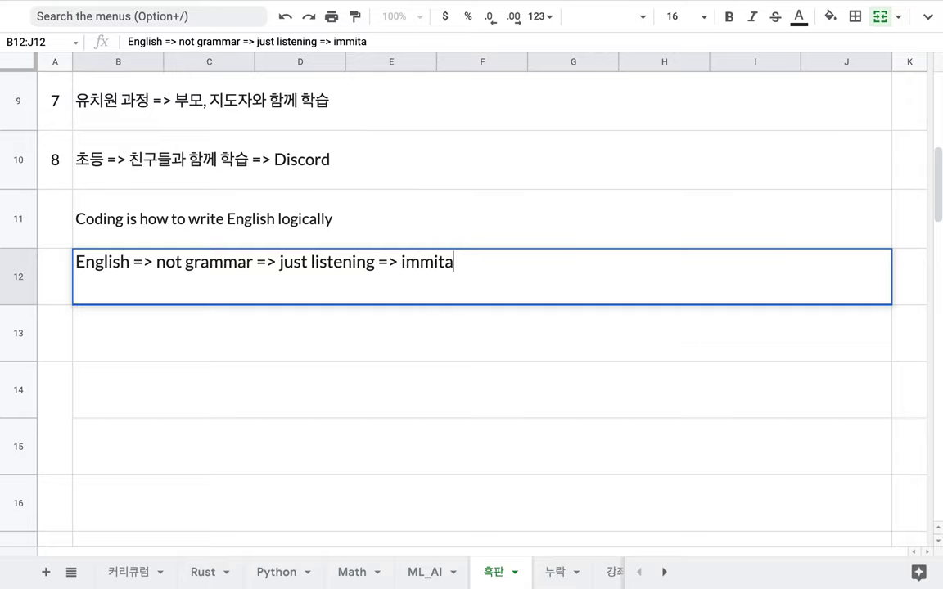
{"action": "left_click", "coordinate": [392, 332]}
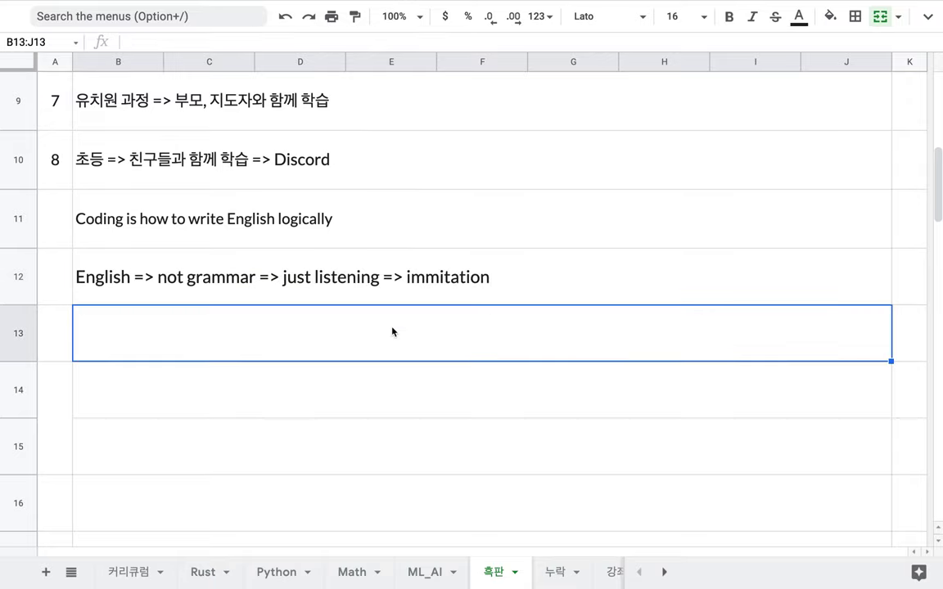
Switch to the YouTube video "How To Make A Shooter Game In Scratch 3.0 (Part 1)", play a short part in full screen and pause it.
{"action": "key", "text": "ctrl+Right"}
{"action": "key", "text": "ctrl+Left"}
{"action": "key", "text": "ctrl+Right"}
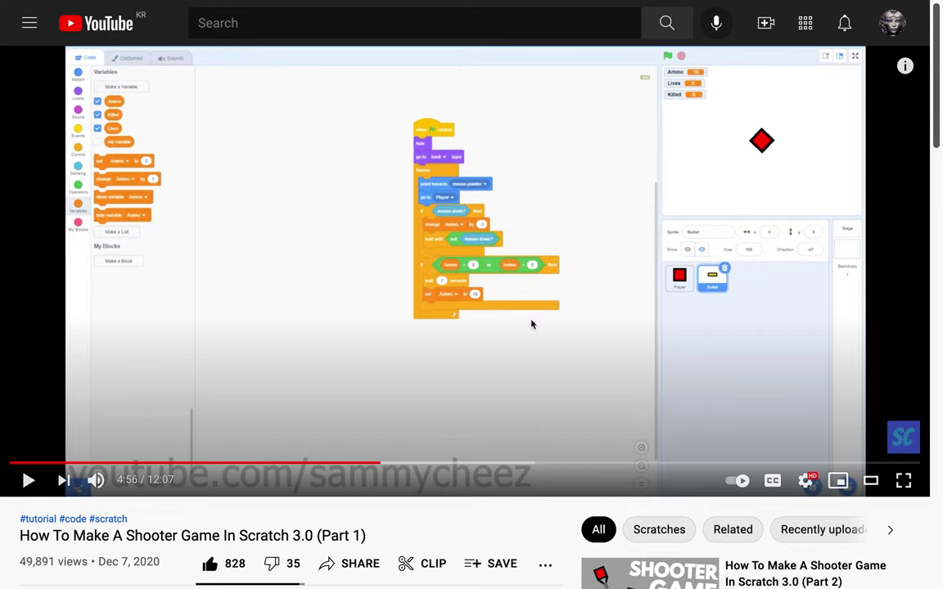
{"action": "left_click", "coordinate": [903, 481]}
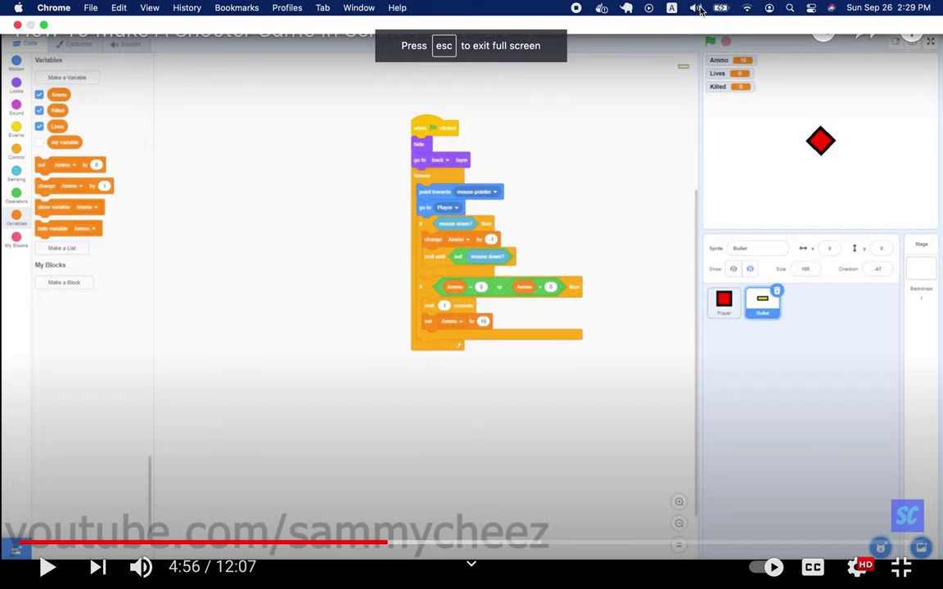
{"action": "left_click", "coordinate": [696, 8]}
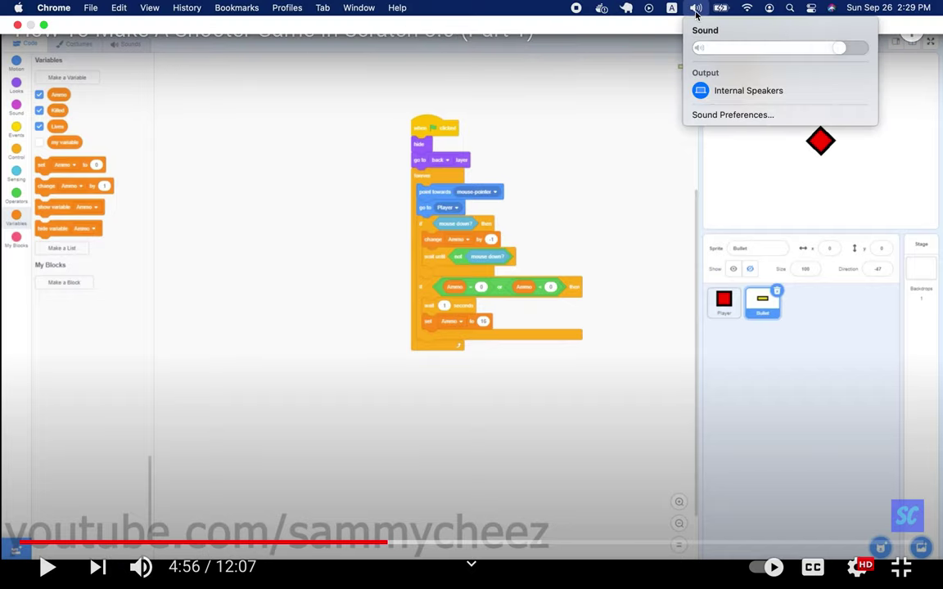
{"action": "left_click", "coordinate": [585, 44]}
{"action": "left_click", "coordinate": [447, 288]}
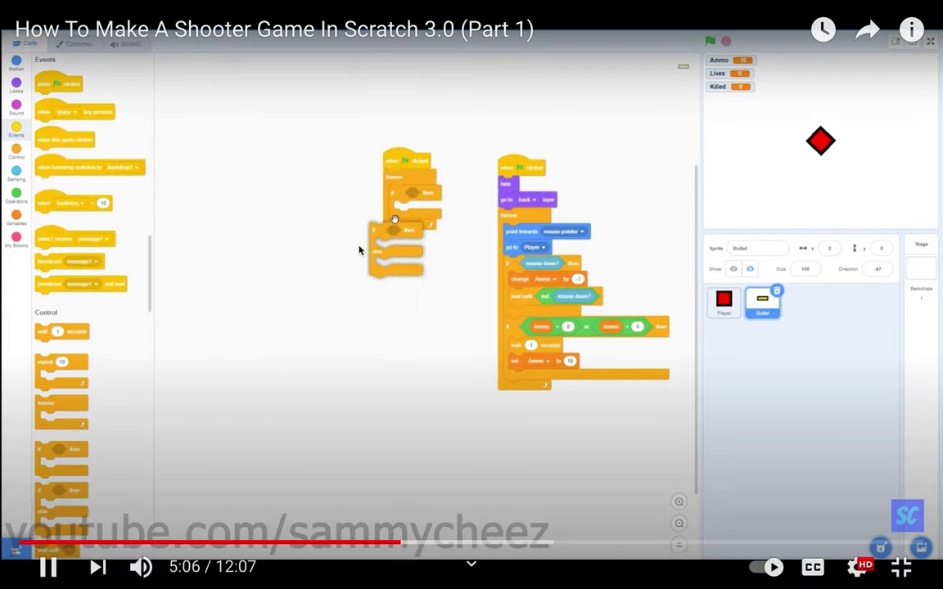
{"action": "left_click", "coordinate": [360, 252]}
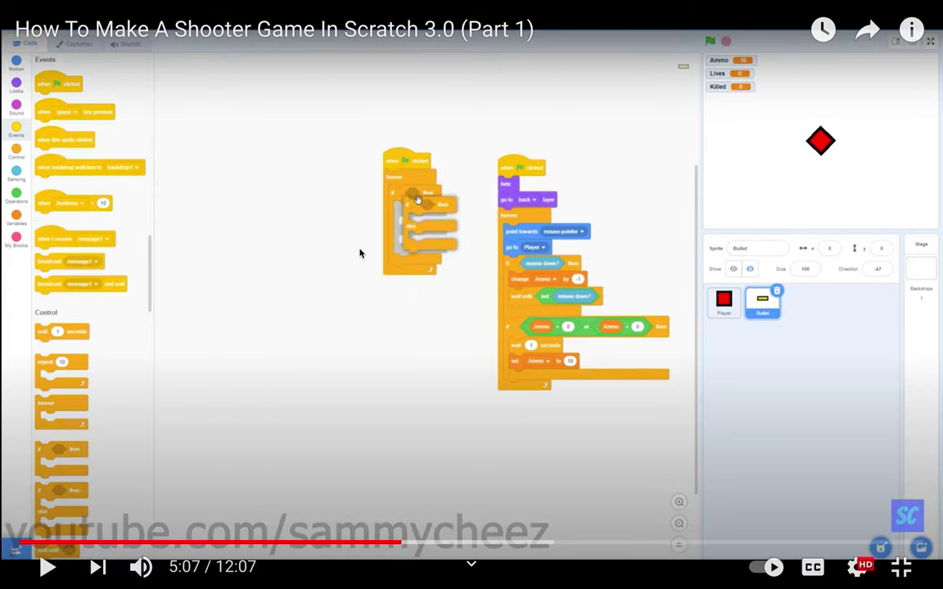
Return to the 흑판 sheet and append " => 한국어로 각각의 문장을 설명 => 퀴즈" to the English note in row 12.
{"action": "key", "text": "ctrl+Tab"}
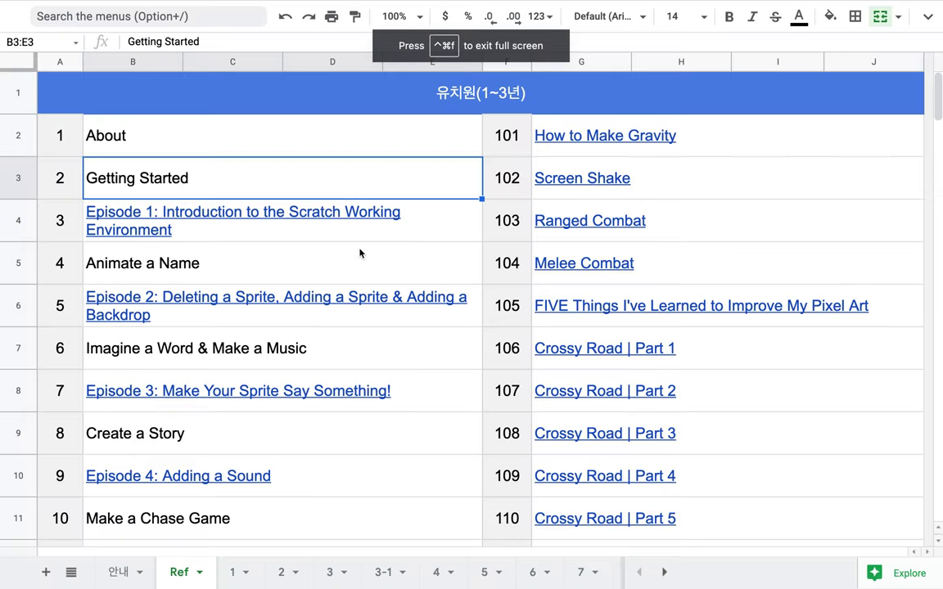
{"action": "mouse_move", "coordinate": [352, 304]}
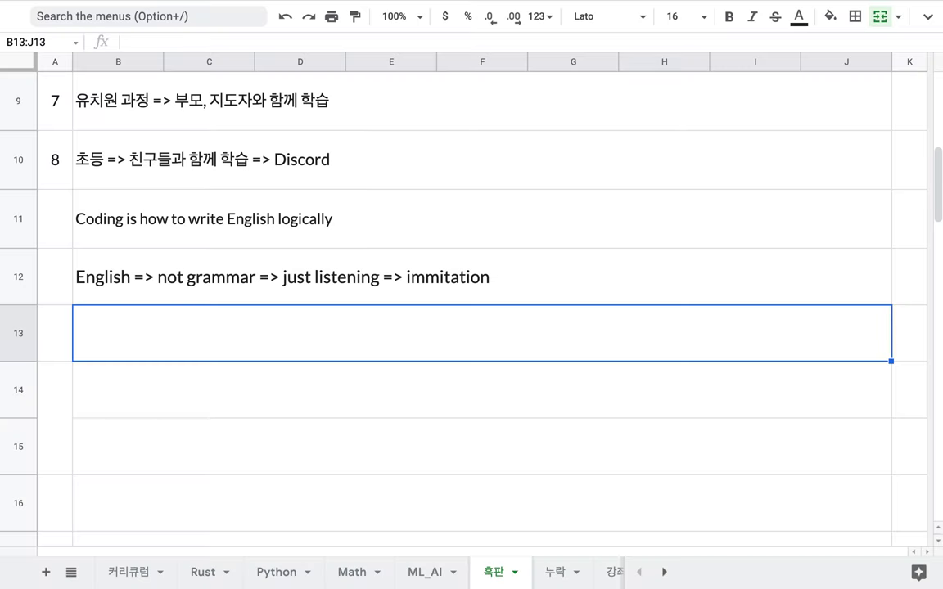
{"action": "left_click", "coordinate": [209, 291]}
{"action": "double_click", "coordinate": [197, 276]}
{"action": "left_click", "coordinate": [166, 265]}
{"action": "left_click_drag", "start_coordinate": [166, 264], "coordinate": [435, 262]}
{"action": "left_click", "coordinate": [508, 270]}
{"action": "type", "text": "=>"}
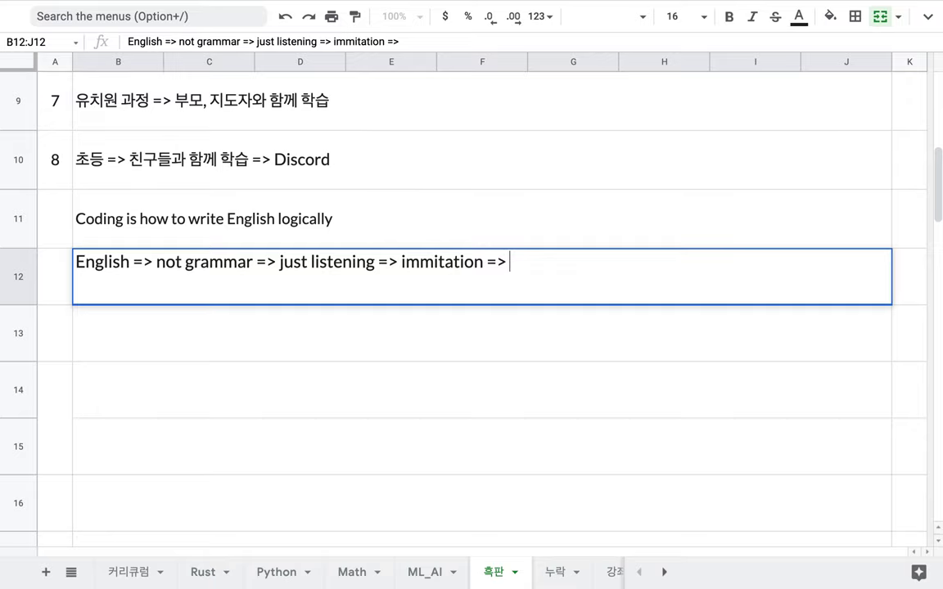
{"action": "type", "text": "한국어로 가"}
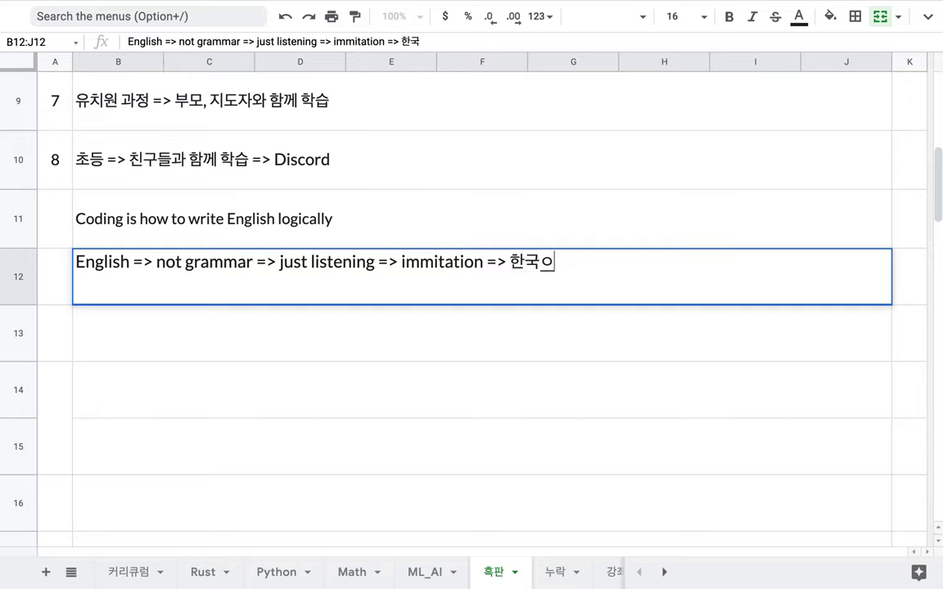
{"action": "type", "text": "각각의"}
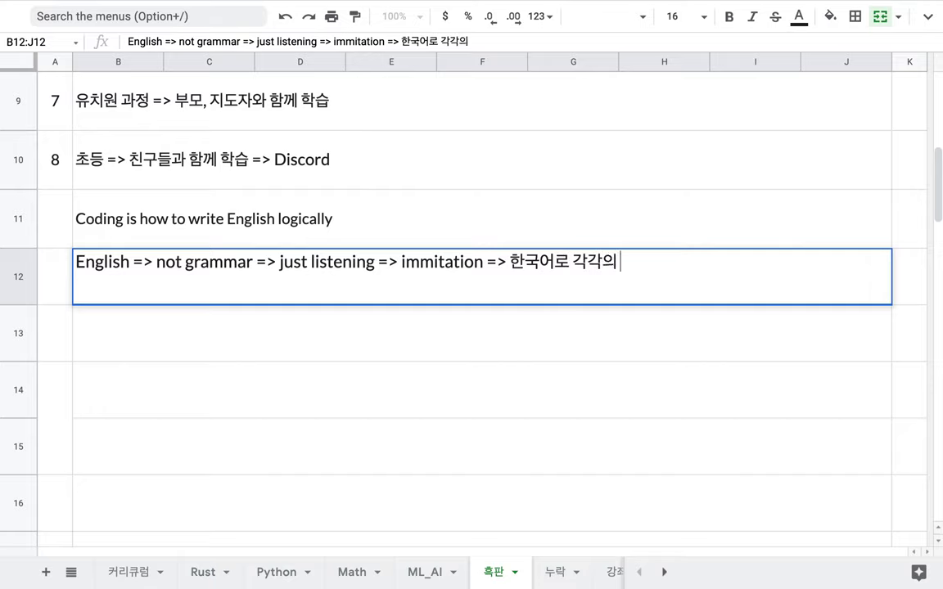
{"action": "type", "text": " 문장을 설명"}
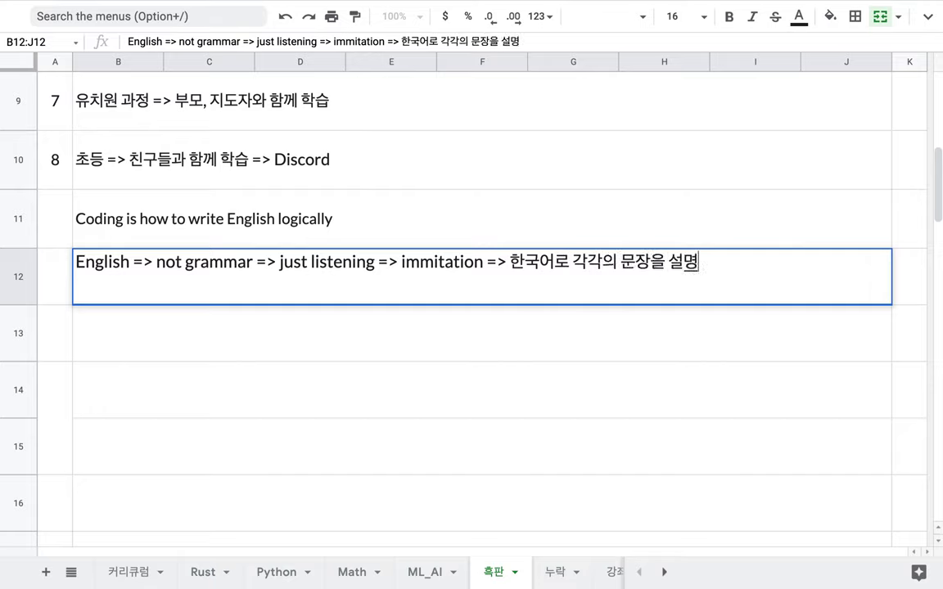
{"action": "type", "text": " => 퀴즈"}
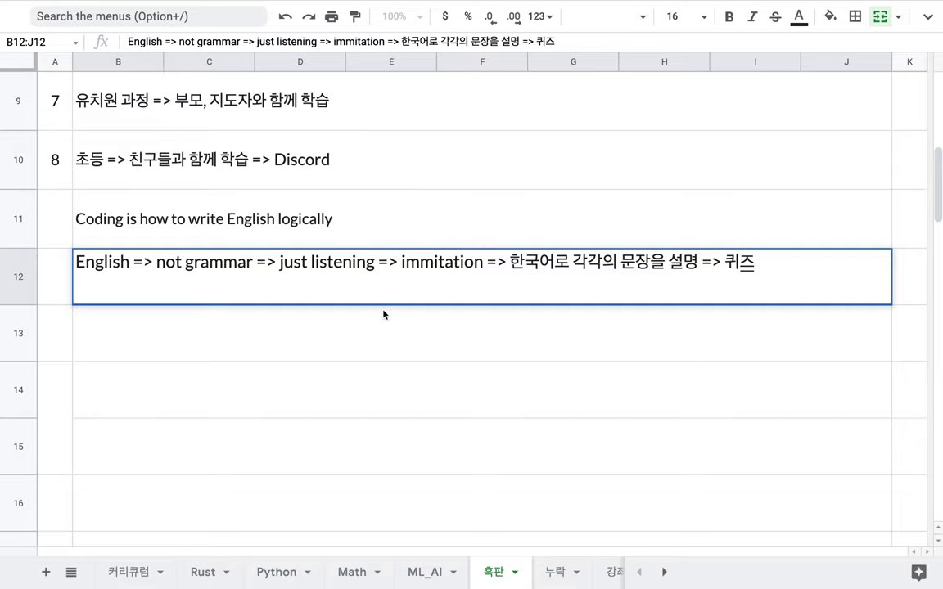
Write "(1) 영어로 설명하는 나레레션을 듣고 따라하기" in the merged cell of row 13.
{"action": "left_click", "coordinate": [309, 353]}
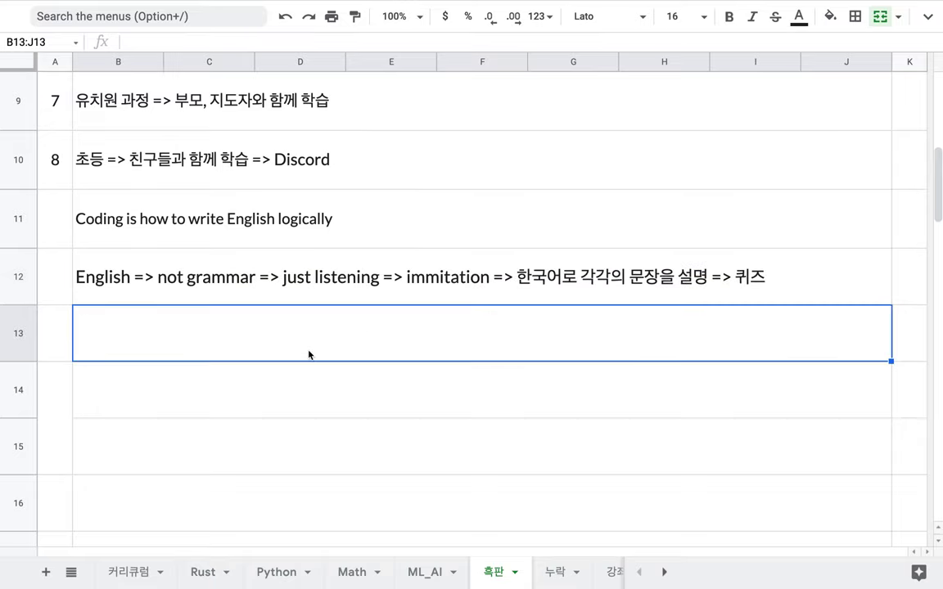
{"action": "type", "text": "(1) 듣고 따라하기"}
{"action": "left_click", "coordinate": [99, 319]}
{"action": "type", "text": "영어로 설명하는 나레"}
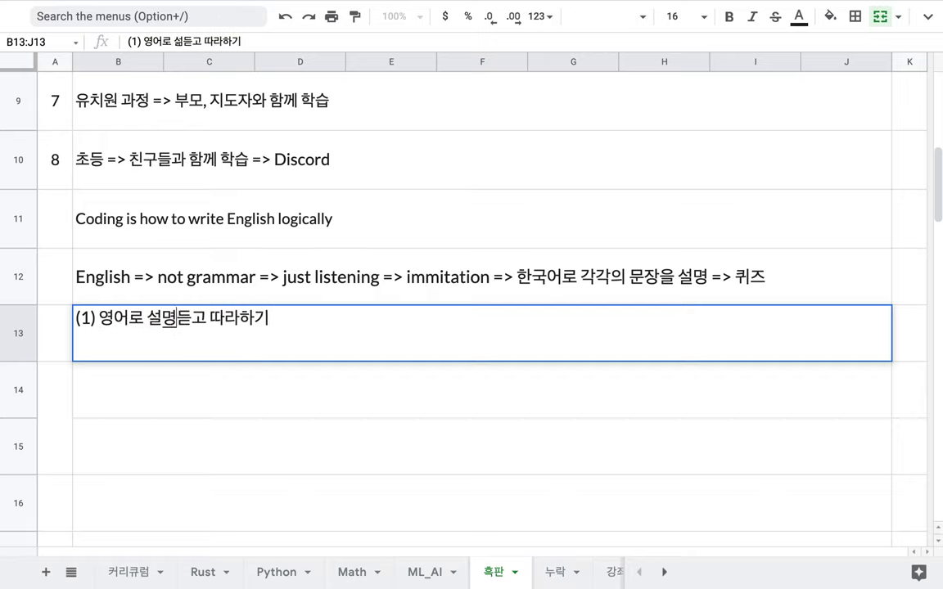
{"action": "type", "text": "레션을"}
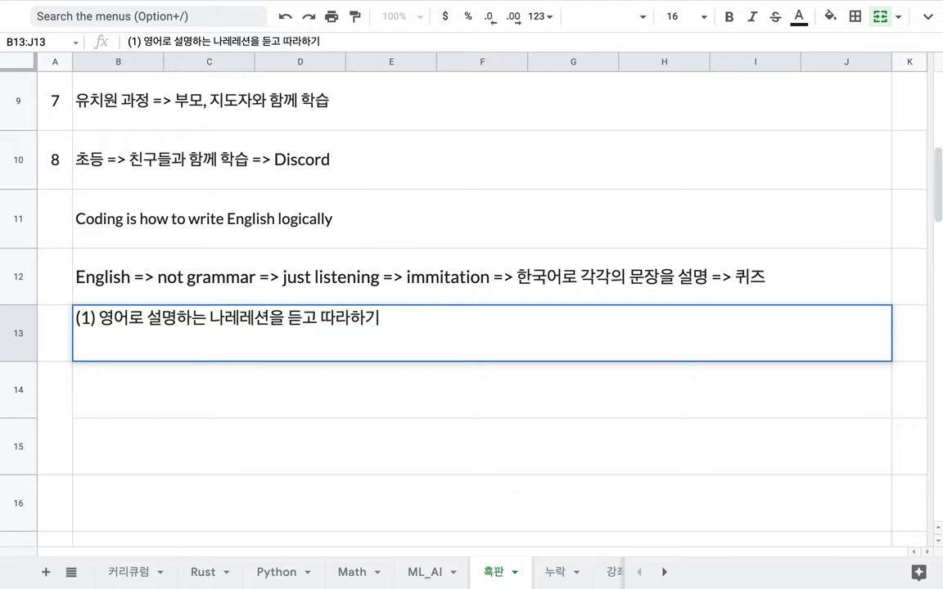
Correct the misspelled word in row 13 to "나레이션을" and append "(1시간)" to the note.
{"action": "key", "text": "Left"}
{"action": "key", "text": "Left"}
{"action": "key", "text": "Left"}
{"action": "key", "text": "shift+Left"}
{"action": "type", "text": "이"}
{"action": "left_click", "coordinate": [378, 322]}
{"action": "type", "text": "(1시"}
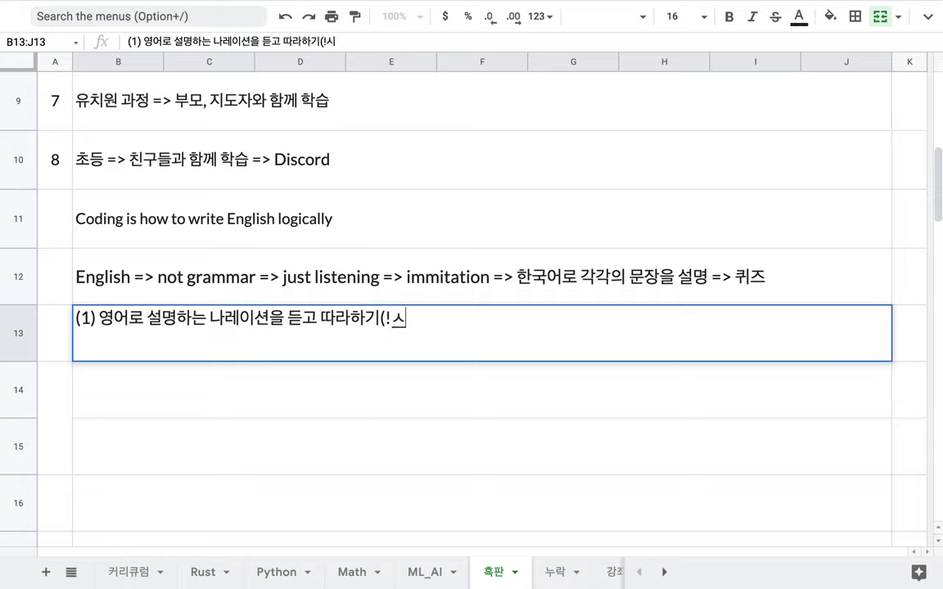
{"action": "type", "text": "간)"}
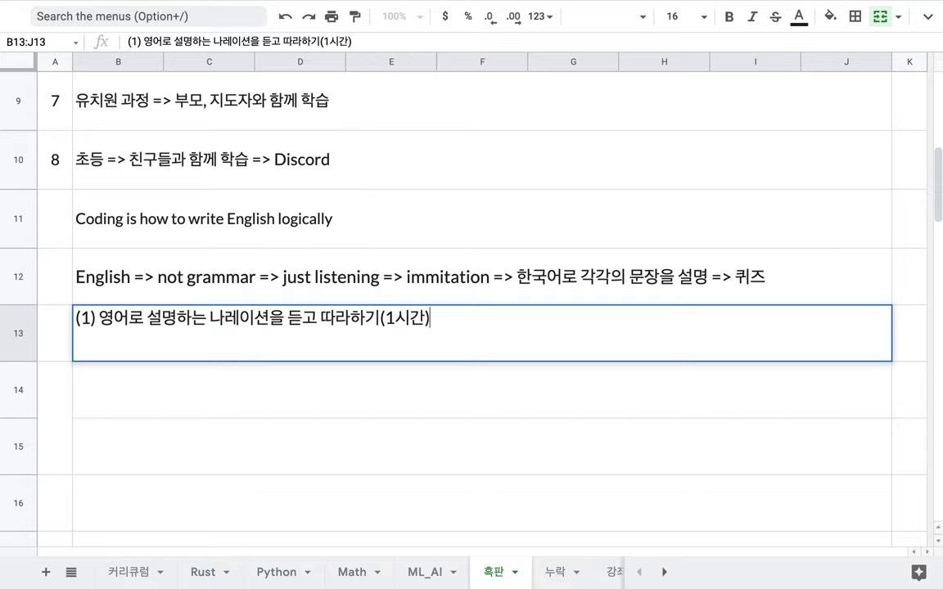
{"action": "key", "text": "Return"}
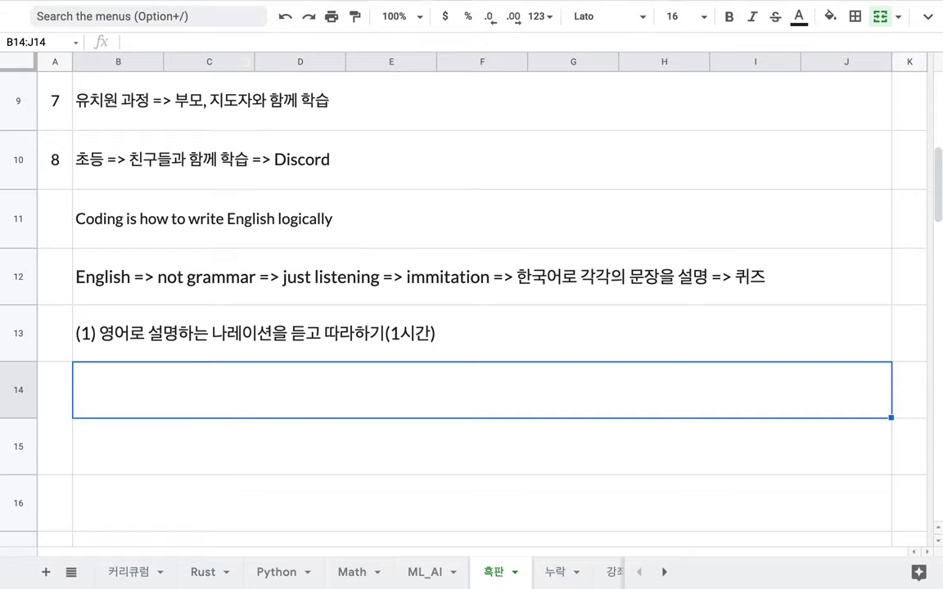
Check the episode list on the Ref sheet, and insert "미국 어린이들이" before "영어로" in row 13 of the 흑판 sheet.
{"action": "key", "text": "ctrl+Tab"}
{"action": "key", "text": "ctrl+Tab"}
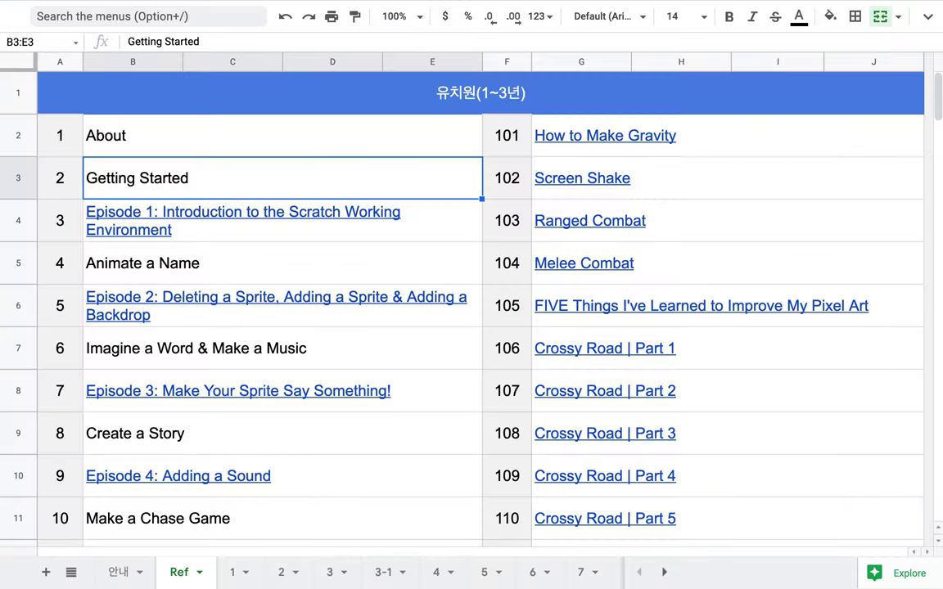
{"action": "scroll", "coordinate": [391, 292], "scroll_direction": "down", "scroll_amount": 5}
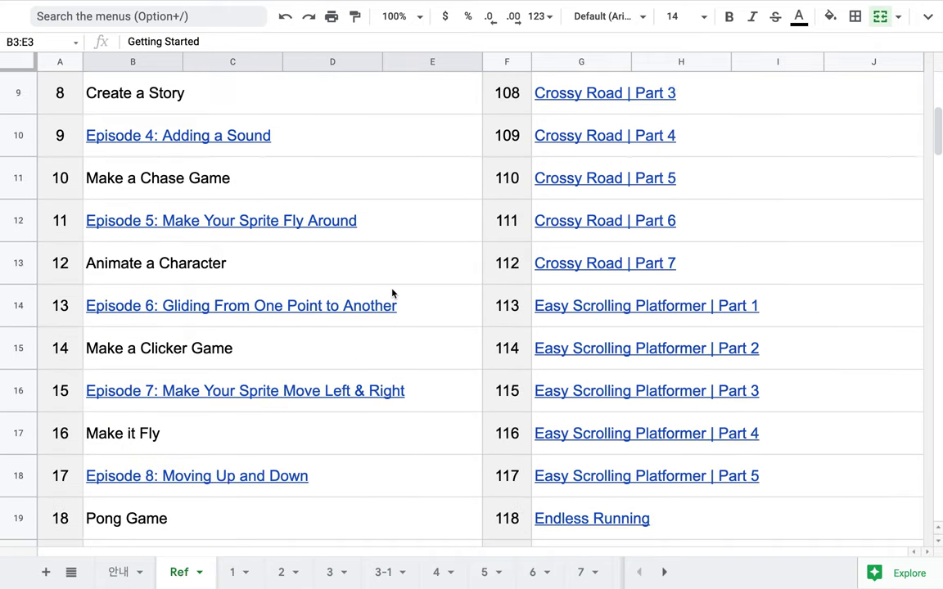
{"action": "scroll", "coordinate": [392, 293], "scroll_direction": "down", "scroll_amount": 5}
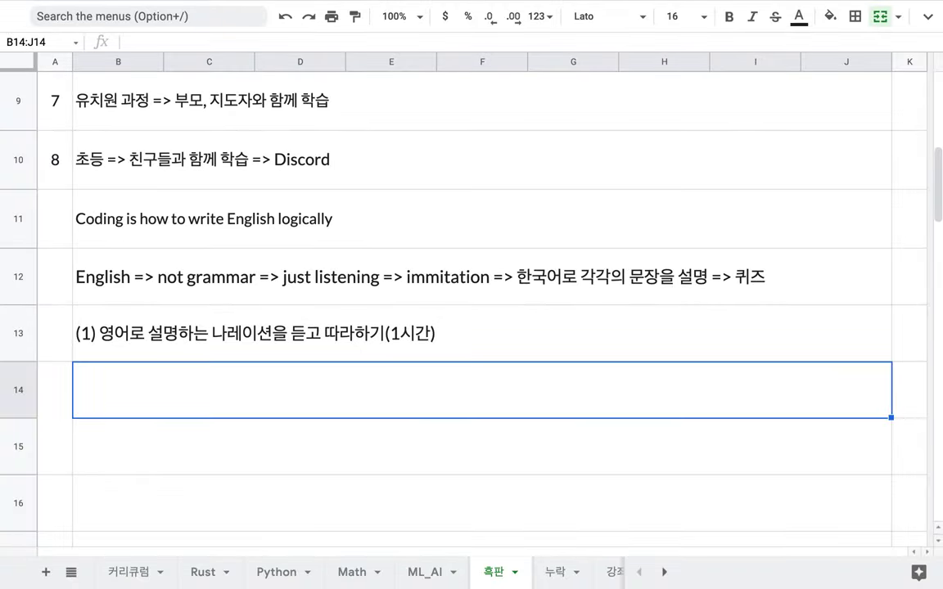
{"action": "left_click", "coordinate": [141, 351]}
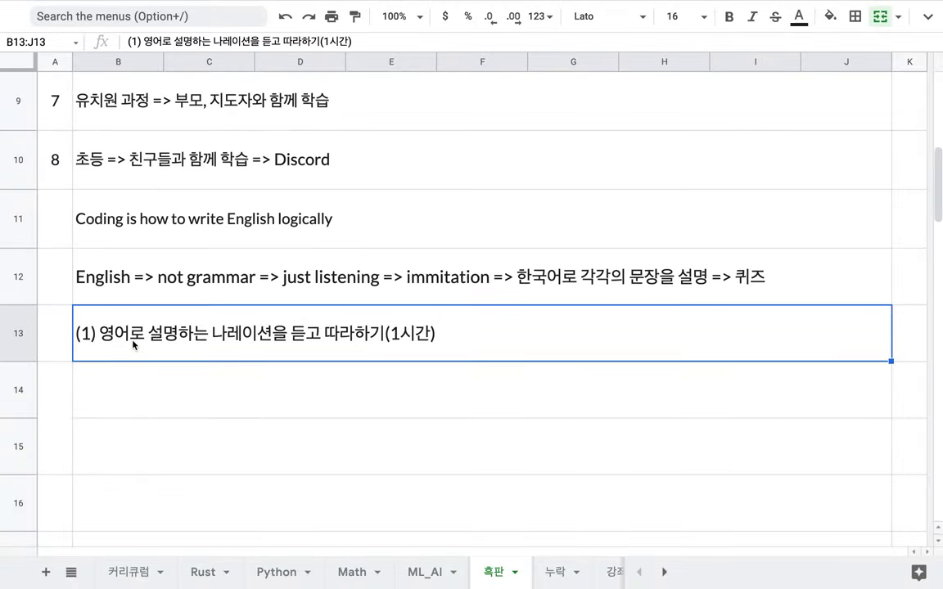
{"action": "double_click", "coordinate": [133, 344]}
{"action": "left_click", "coordinate": [100, 319]}
{"action": "type", "text": "미국 어린이"}
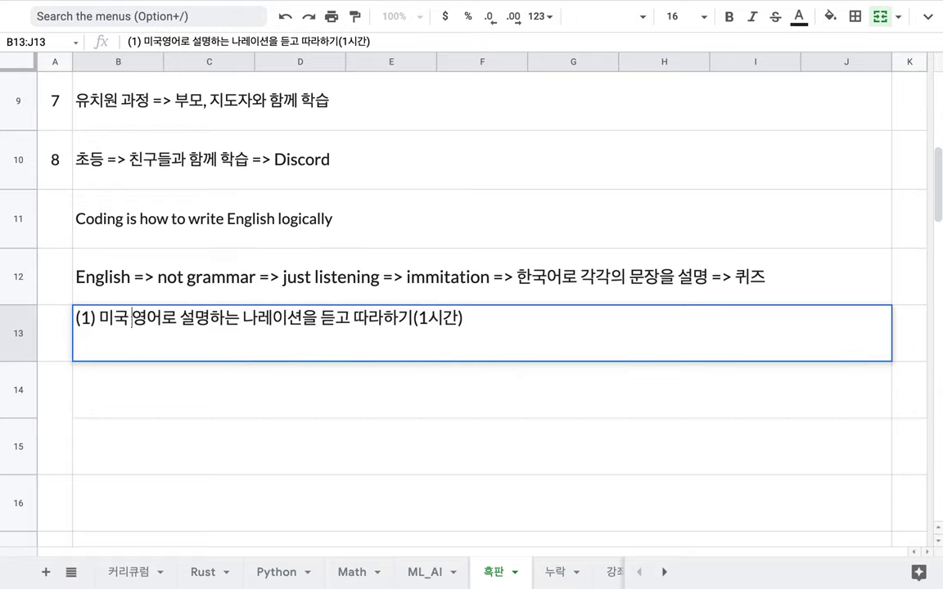
{"action": "type", "text": "들이"}
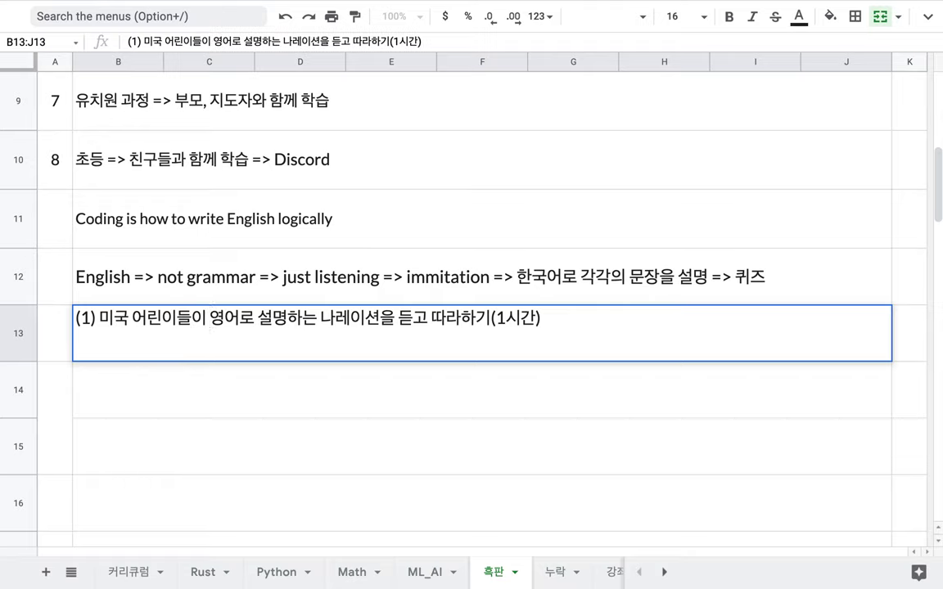
Insert "유치원생과 초등 1~2학년 어린이들이" before "듣고" in the note in row 13.
{"action": "left_click", "coordinate": [396, 322]}
{"action": "type", "text": "유치원생과 ㅊ"}
{"action": "type", "text": "ㅗ등 1"}
{"action": "type", "text": "~2학년"}
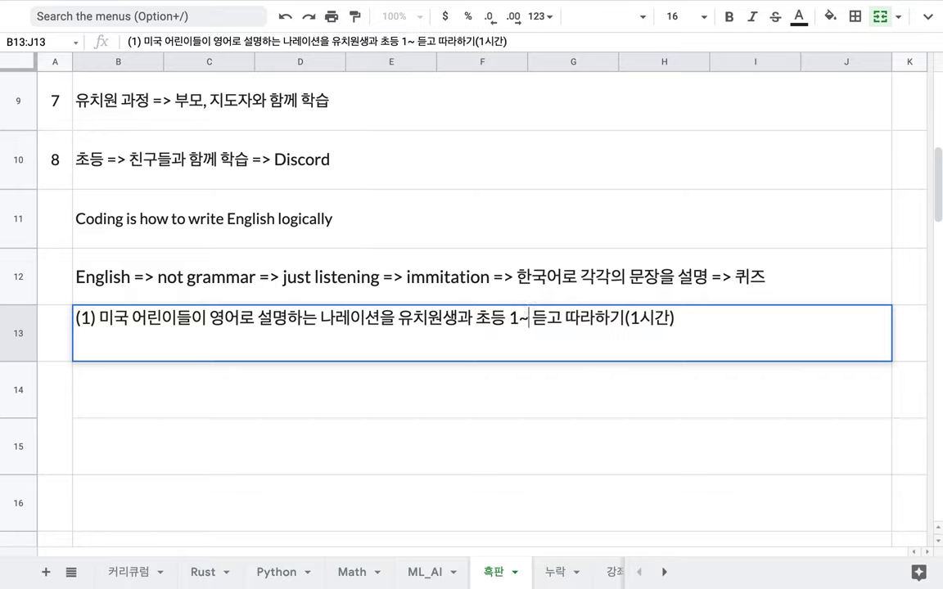
{"action": "key", "text": "BackSpace"}
{"action": "key", "text": "BackSpace"}
{"action": "key", "text": "BackSpace"}
{"action": "key", "text": "BackSpace"}
{"action": "key", "text": "BackSpace"}
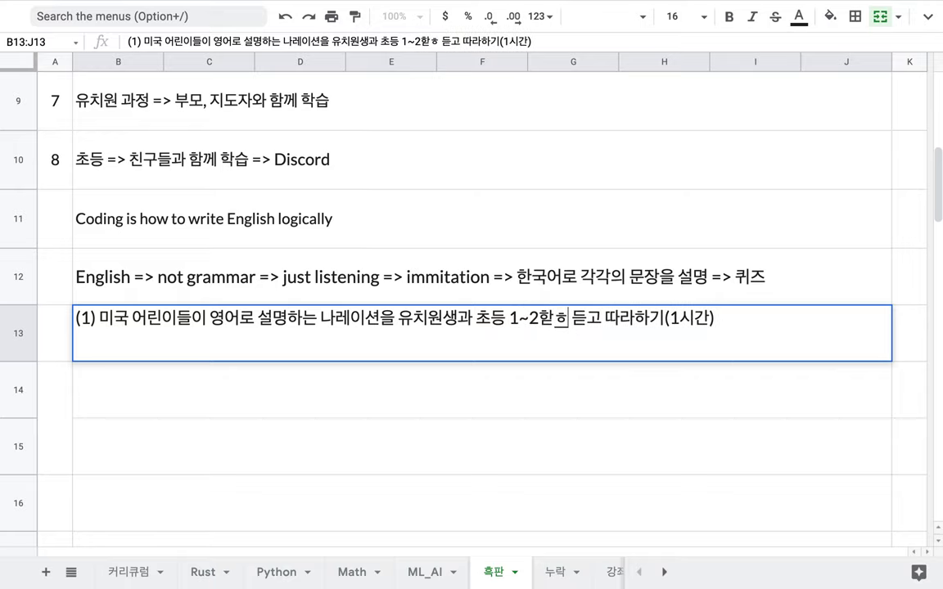
{"action": "type", "text": "학년 어"}
{"action": "type", "text": "린ㅇ"}
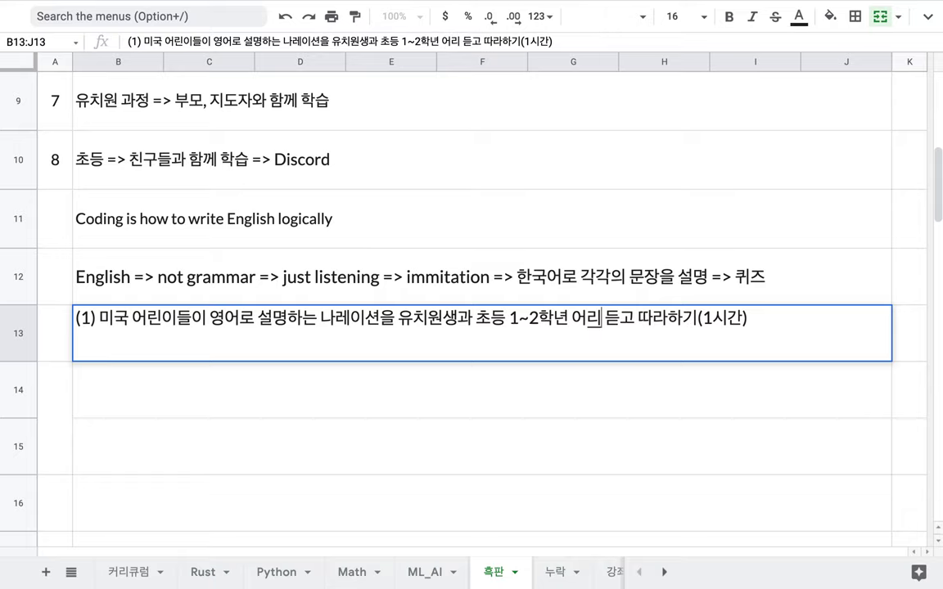
{"action": "type", "text": "이들이"}
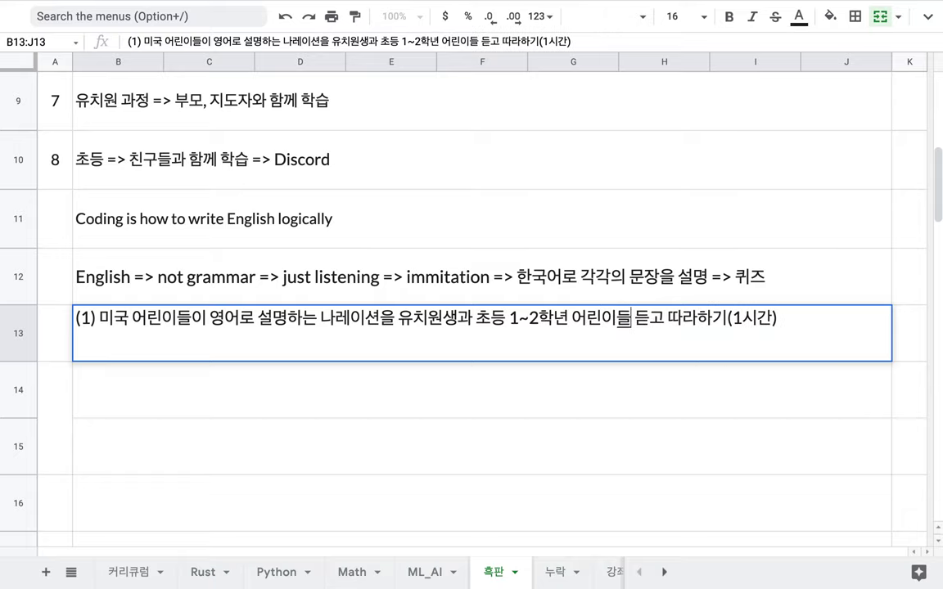
Write "(2) 한국어로 설명하는 것을 듣고 각각의 단어와 문장을 이해하기." in the merged cell of row 14.
{"action": "left_click", "coordinate": [564, 393]}
{"action": "type", "text": "(@"}
{"action": "key", "text": "BackSpace"}
{"action": "type", "text": "2) 한국어로 설며명하는 것을 듣고 각각의 단어와 문장을 ㅇ이해하기."}
{"action": "left_click", "coordinate": [600, 348]}
Switch to the Scratch project and look through the Motion blocks of the Bullet sprite.
{"action": "key", "text": "ctrl+Right"}
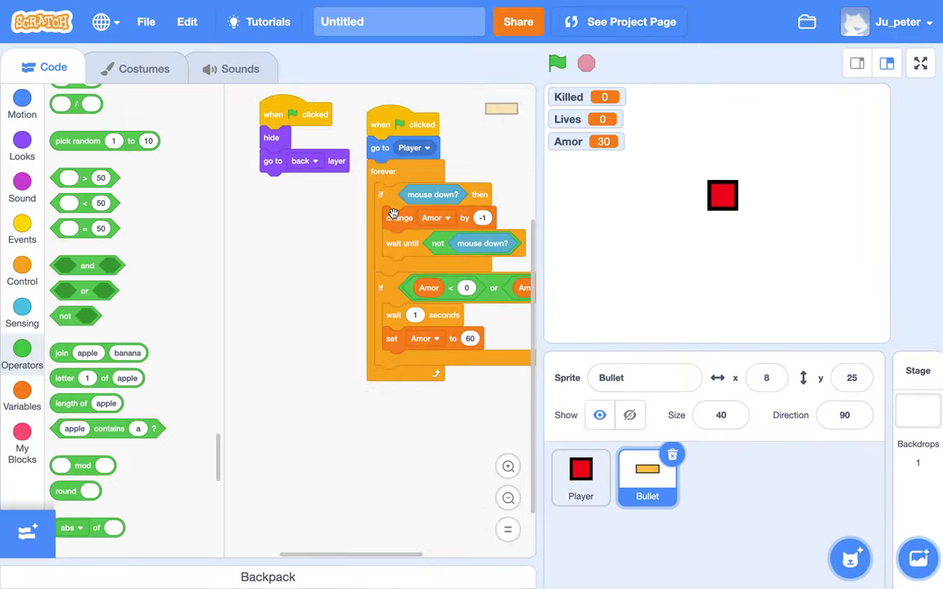
{"action": "left_click", "coordinate": [28, 103]}
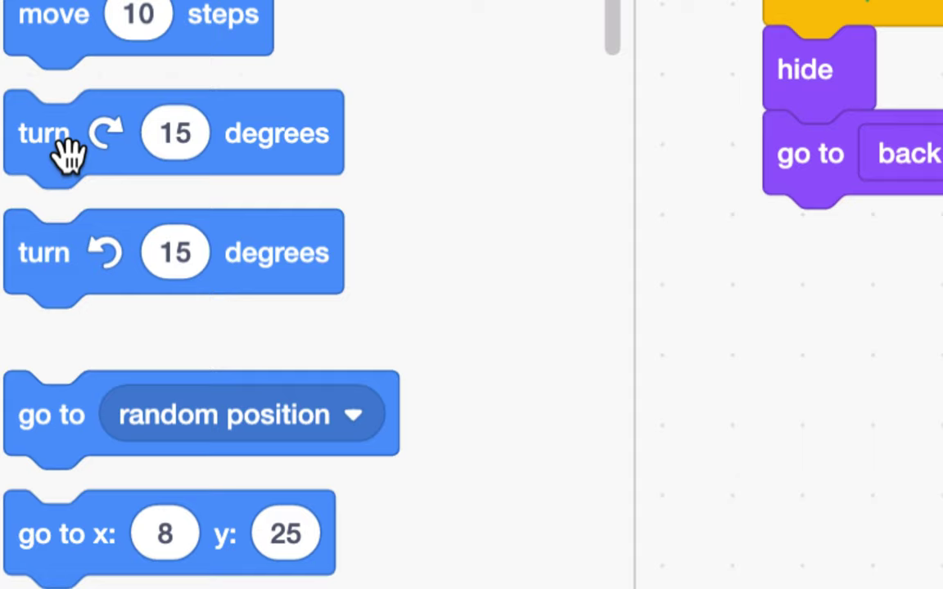
{"action": "scroll", "coordinate": [164, 264], "scroll_direction": "down", "scroll_amount": 5}
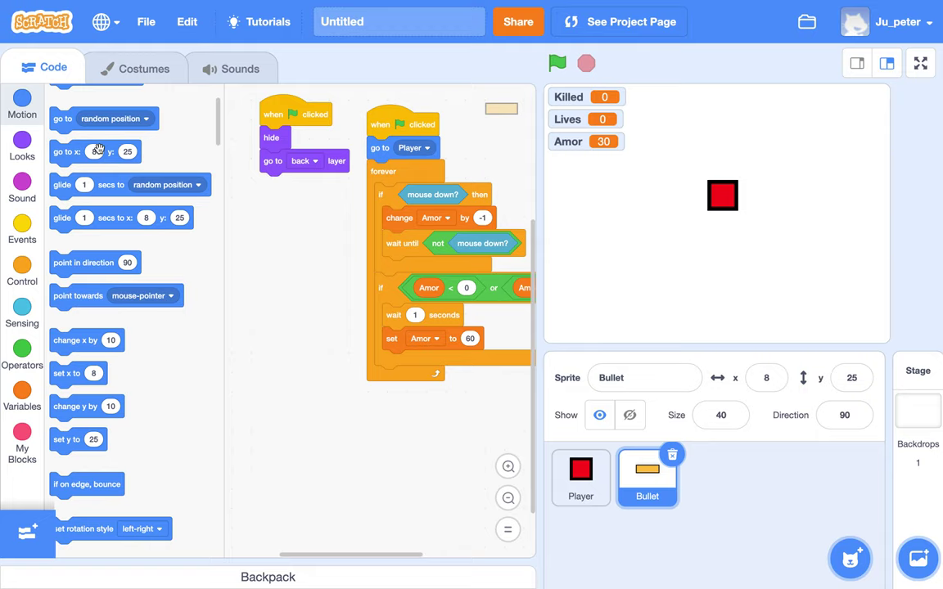
Return to the 흑판 sheet and replace the closing period of note (2) in row 14 with "(30분)".
{"action": "key", "text": "ctrl+Left"}
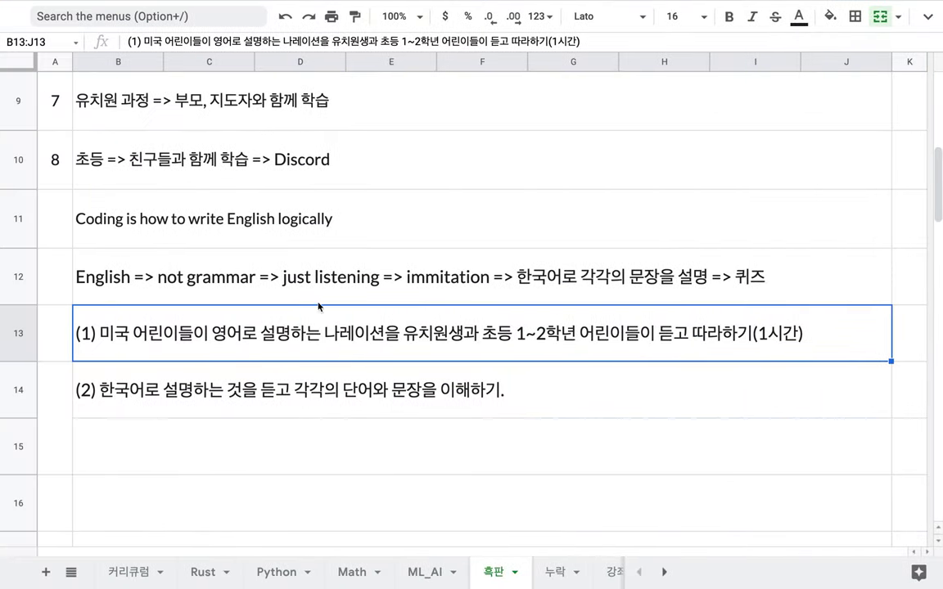
{"action": "double_click", "coordinate": [543, 383]}
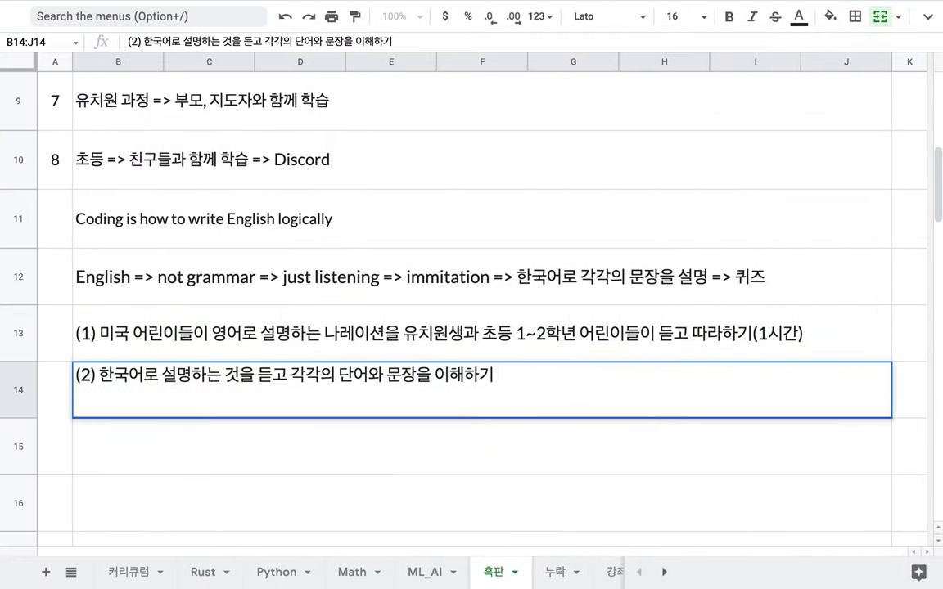
{"action": "type", "text": "(30ㅂㅜㄴ)"}
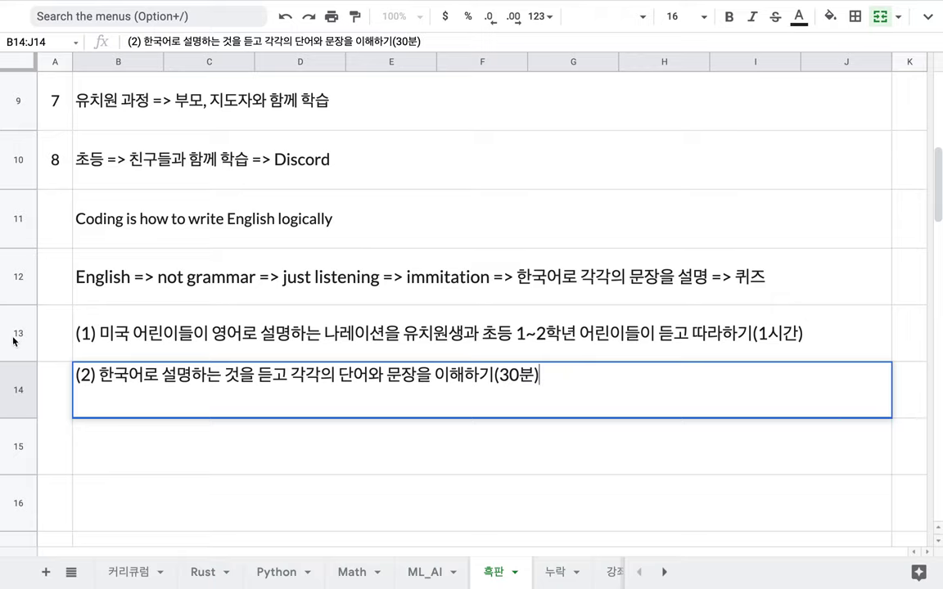
Insert a row above note (1) and merge cells B13 to J13 in it.
{"action": "left_click", "coordinate": [15, 309]}
{"action": "right_click", "coordinate": [15, 309]}
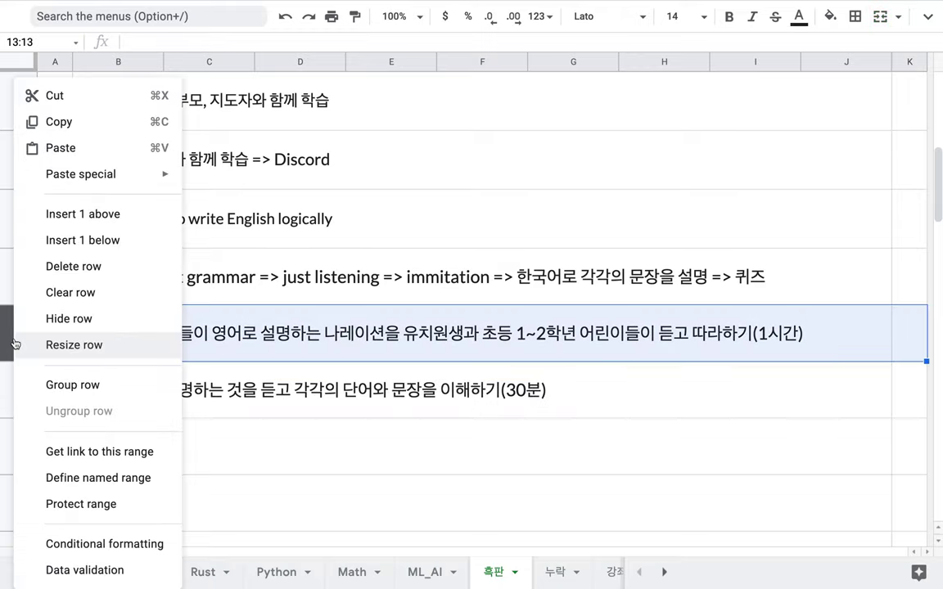
{"action": "left_click", "coordinate": [84, 214]}
{"action": "left_click_drag", "start_coordinate": [131, 352], "coordinate": [858, 332]}
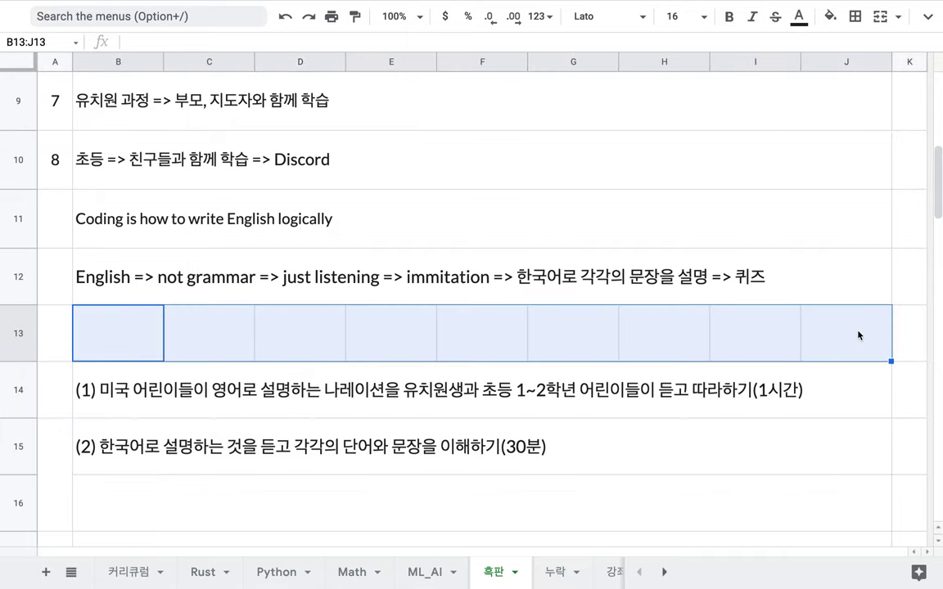
{"action": "left_click", "coordinate": [880, 17]}
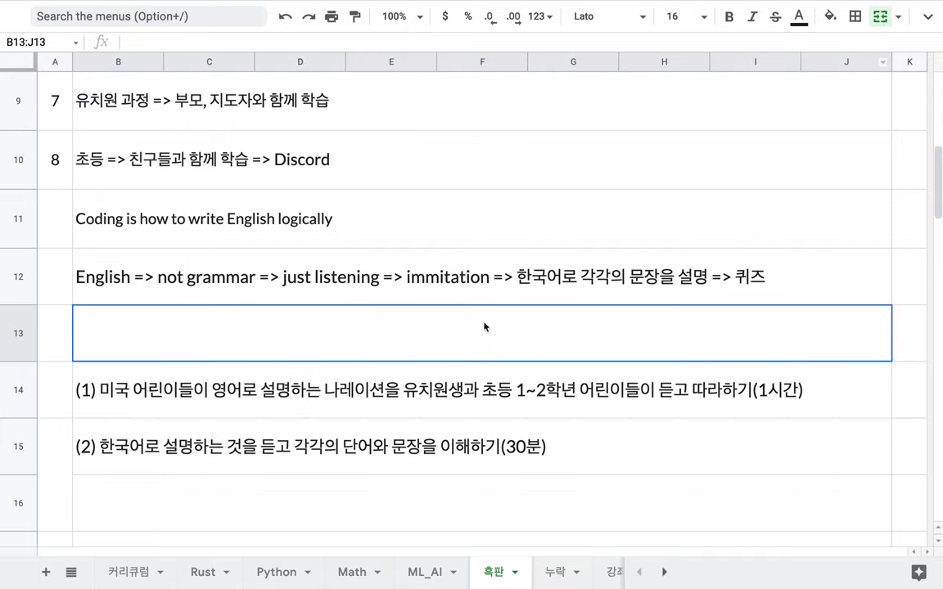
Write "600개 에피소드 각각에 대해;" in the merged cell of the new row 13.
{"action": "type", "text": "600"}
{"action": "type", "text": "개"}
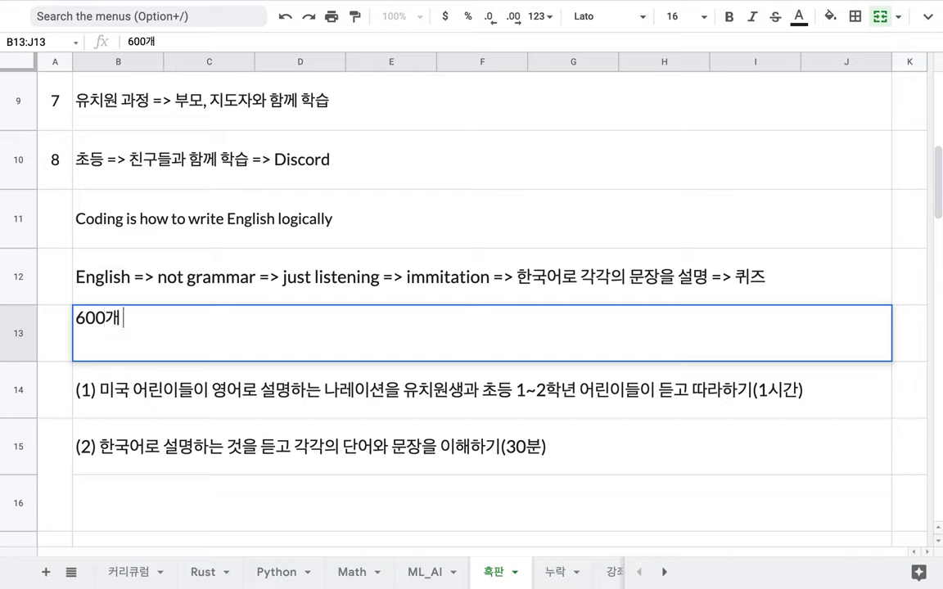
{"action": "type", "text": " 에피소드 각각에 대해"}
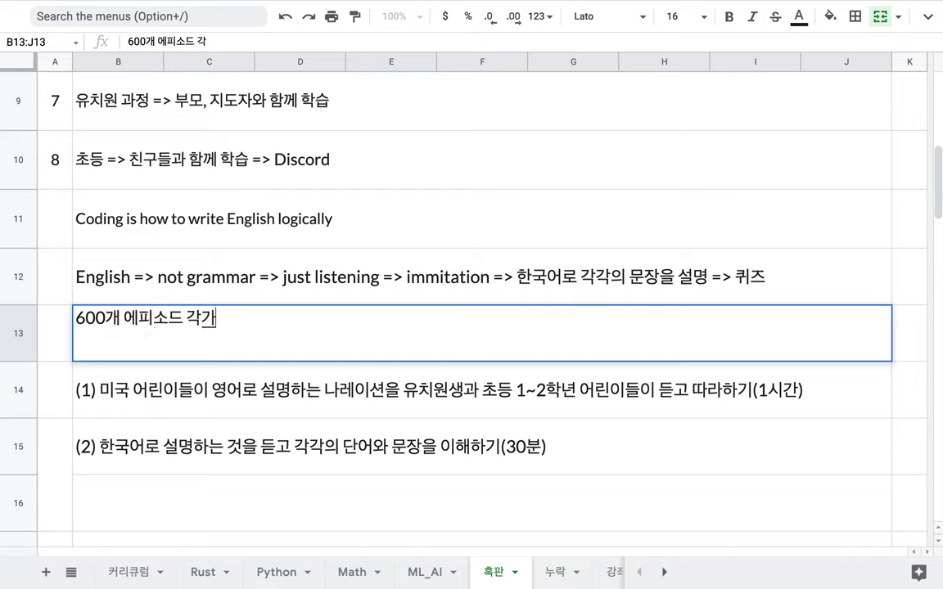
{"action": "type", "text": ";"}
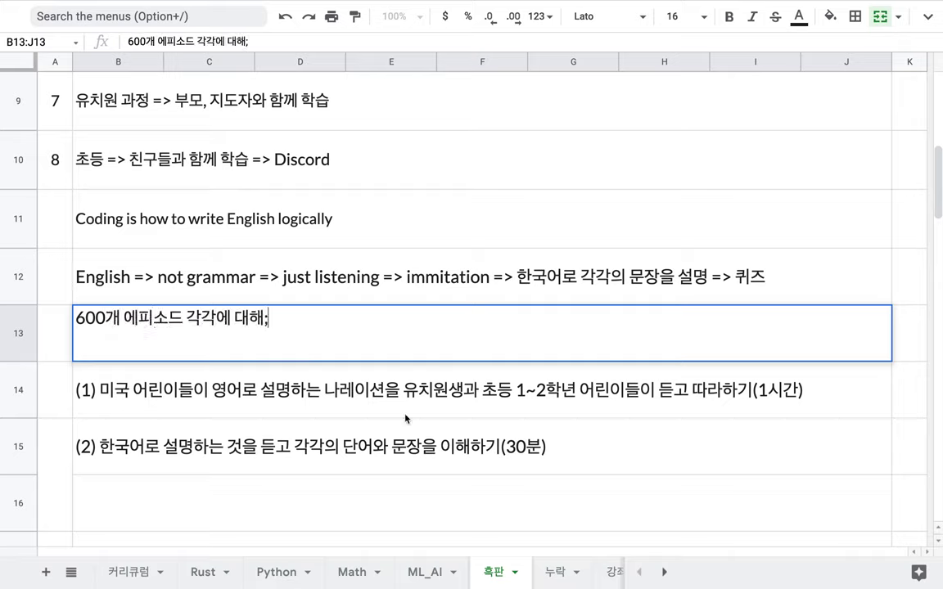
Write "(3) 연습 문제와 퀴즈를 풀이하기(영어," in the merged cell of row 16.
{"action": "left_click", "coordinate": [370, 390]}
{"action": "left_click", "coordinate": [355, 440]}
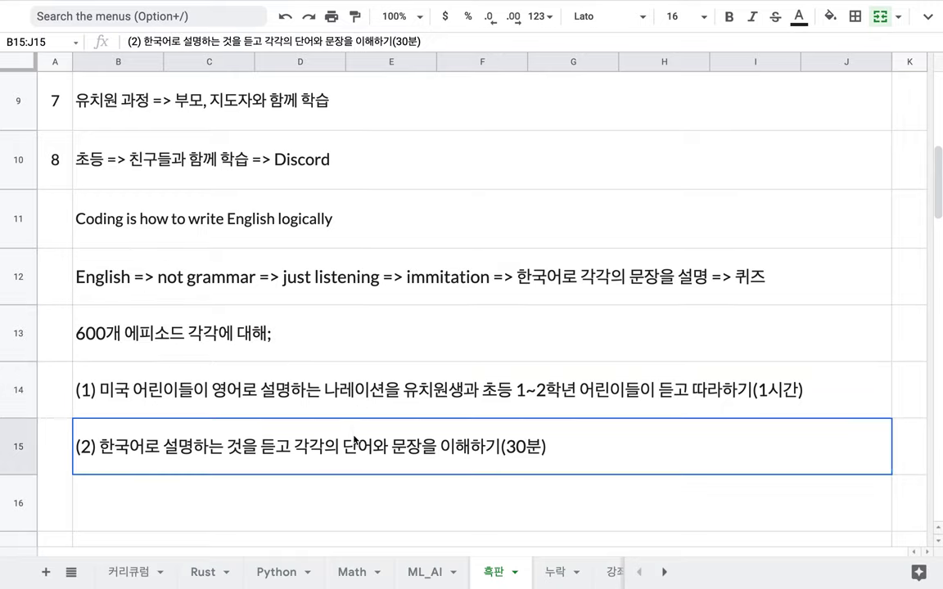
{"action": "left_click", "coordinate": [258, 503]}
{"action": "type", "text": "(3) "}
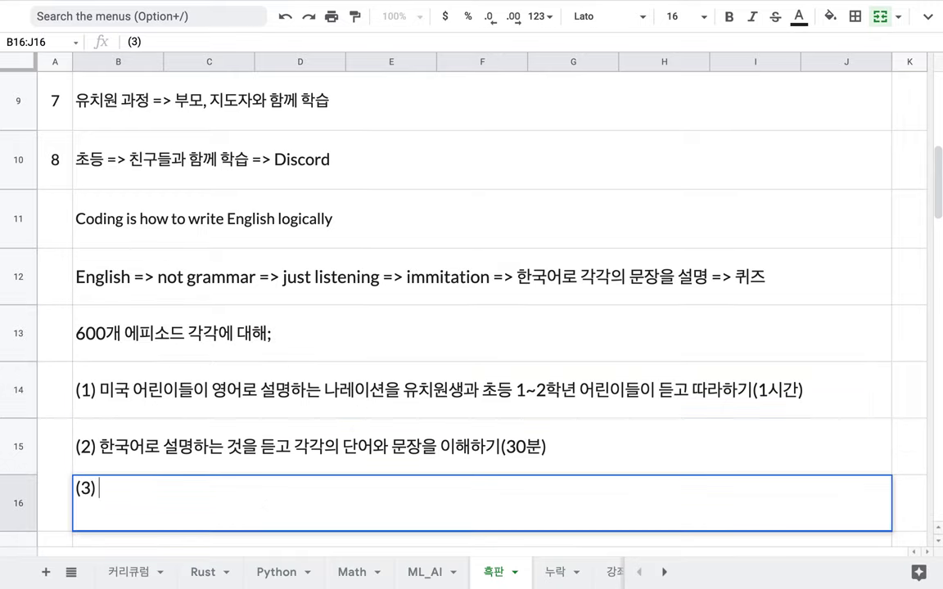
{"action": "type", "text": "연습 문제와"}
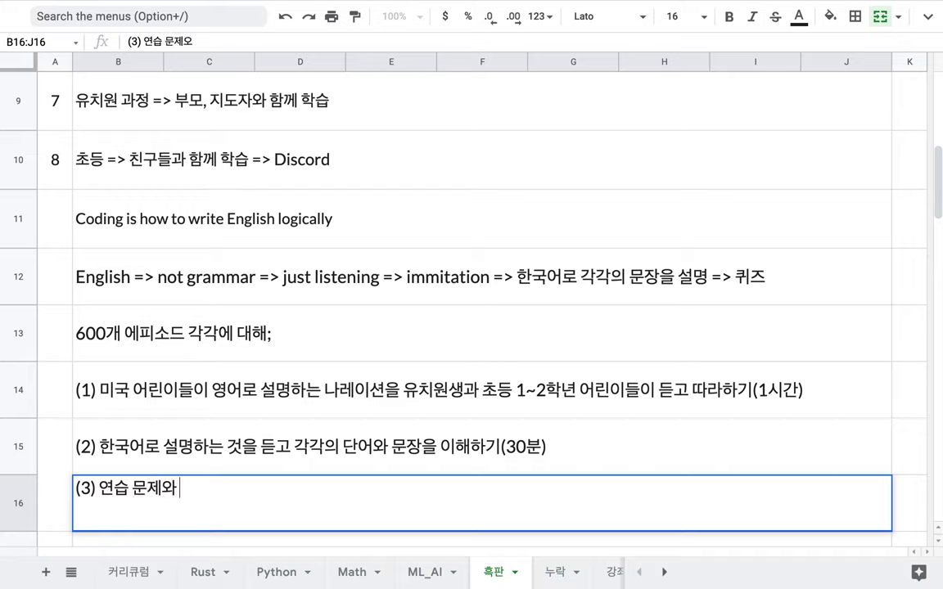
{"action": "type", "text": " 퀴즈를"}
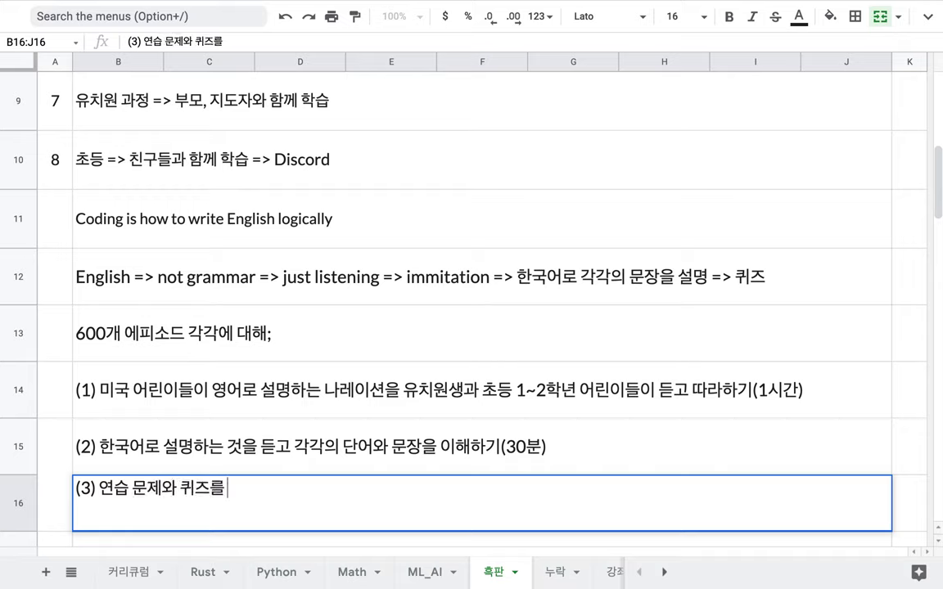
{"action": "type", "text": " 풀잃하기"}
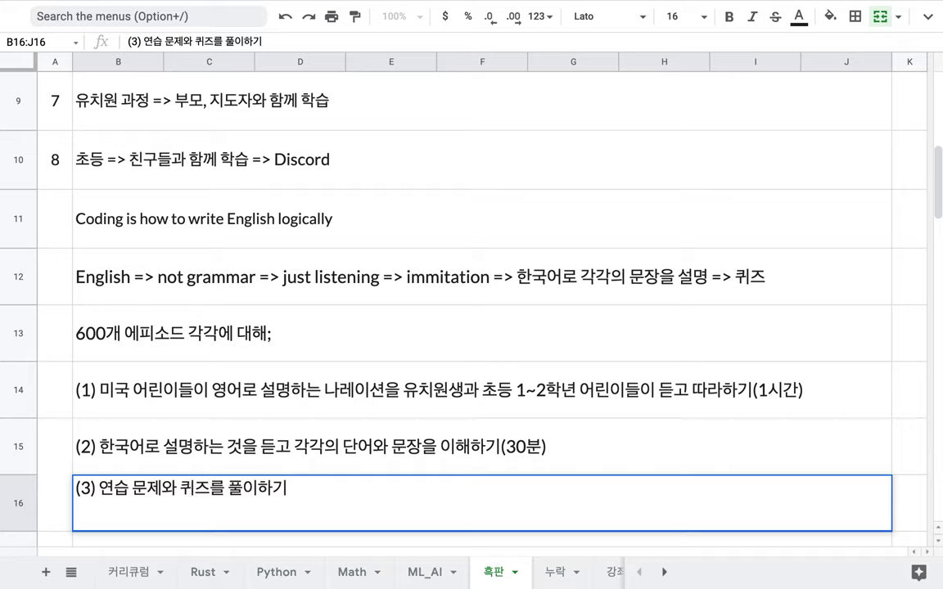
{"action": "type", "text": "(영어,"}
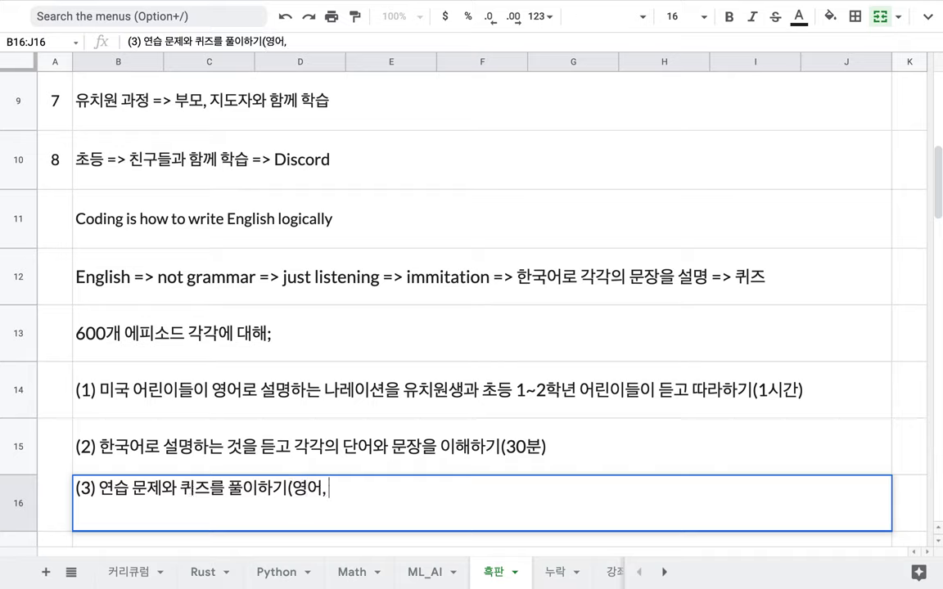
{"action": "key", "text": "Up"}
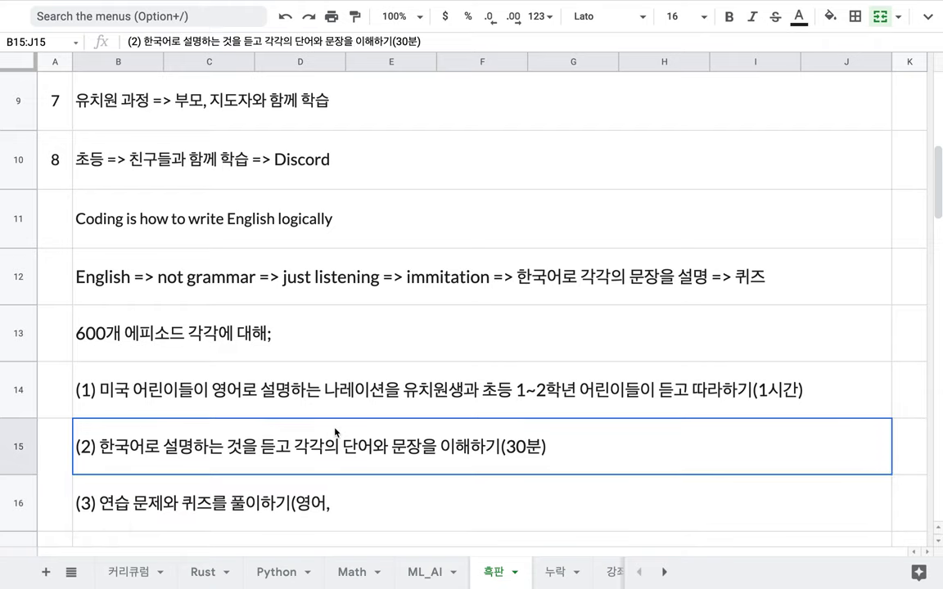
Look through the Scratch project's blocks, and extend the bracketed subject list of note (3) in row 16 with "코딩, 산수".
{"action": "key", "text": "ctrl+Right"}
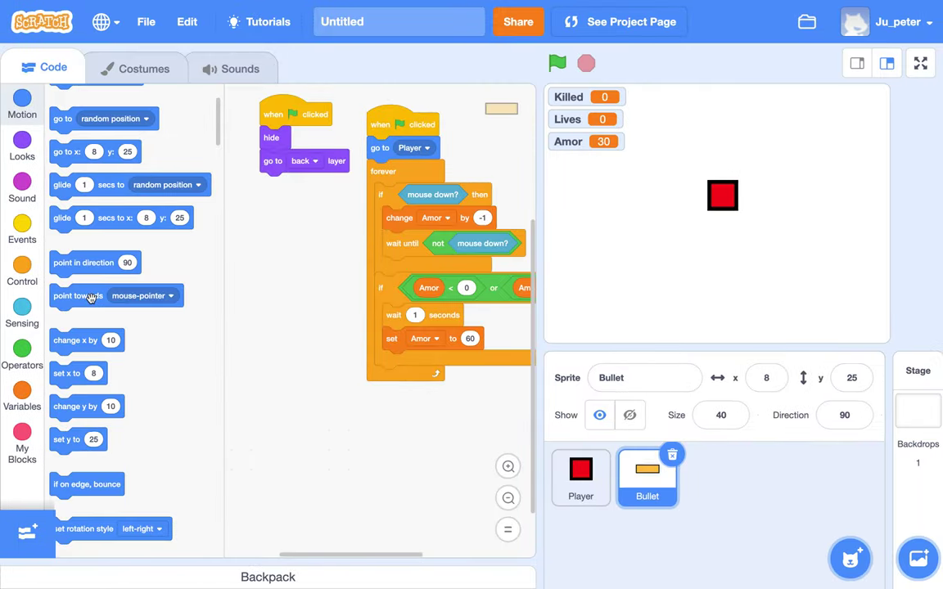
{"action": "scroll", "coordinate": [91, 298], "scroll_direction": "down", "scroll_amount": 10}
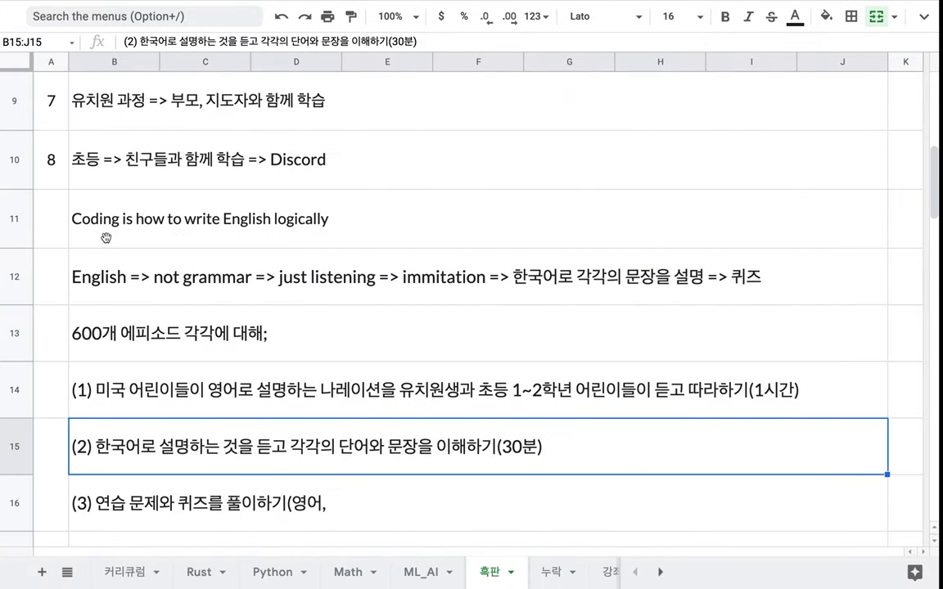
{"action": "double_click", "coordinate": [340, 509]}
{"action": "type", "text": "코딩,"}
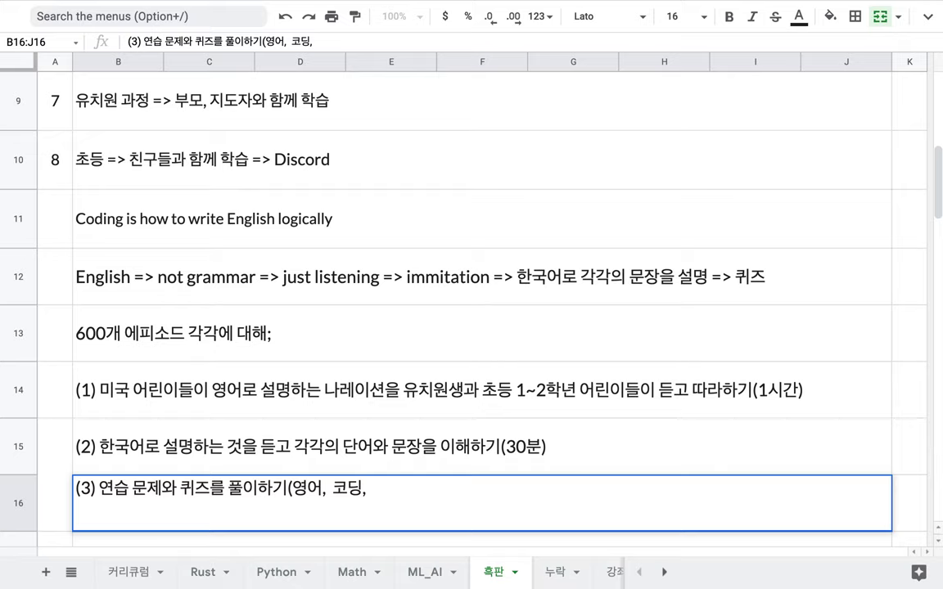
{"action": "type", "text": "산수"}
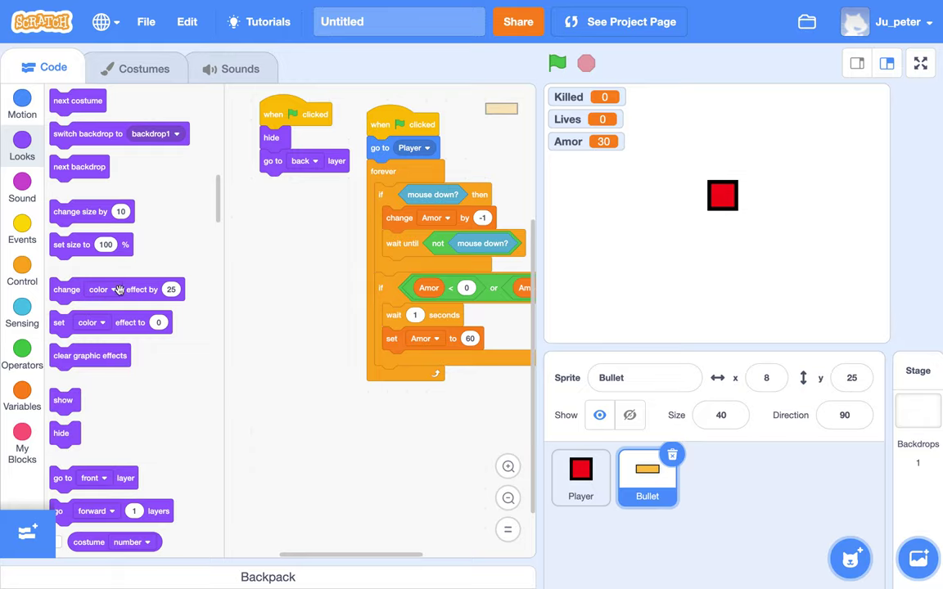
Show the Operators blocks in the Scratch project, and return to the 흑판 sheet to close the bracket of note (3) with ")".
{"action": "left_click", "coordinate": [22, 354]}
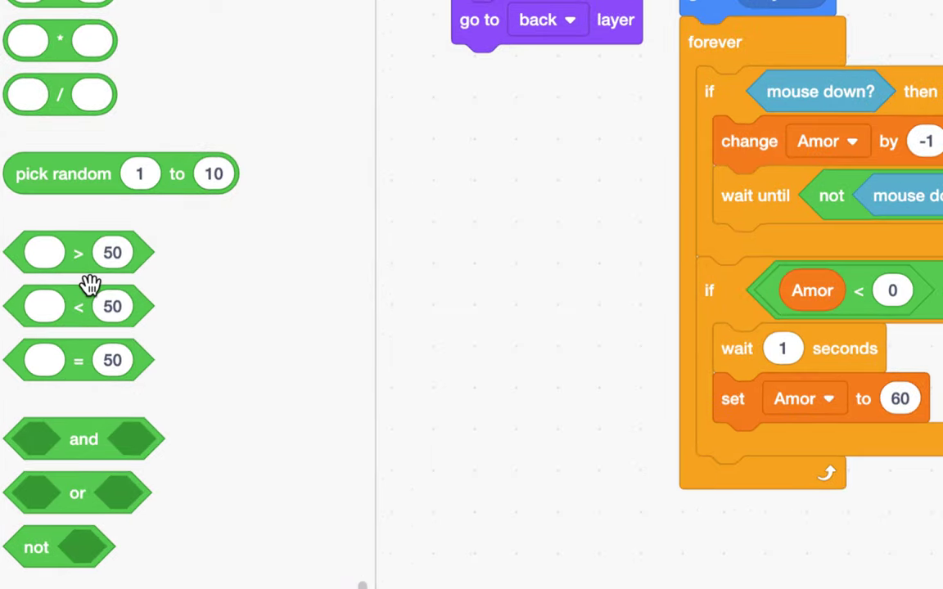
{"action": "scroll", "coordinate": [90, 284], "scroll_direction": "down", "scroll_amount": 10}
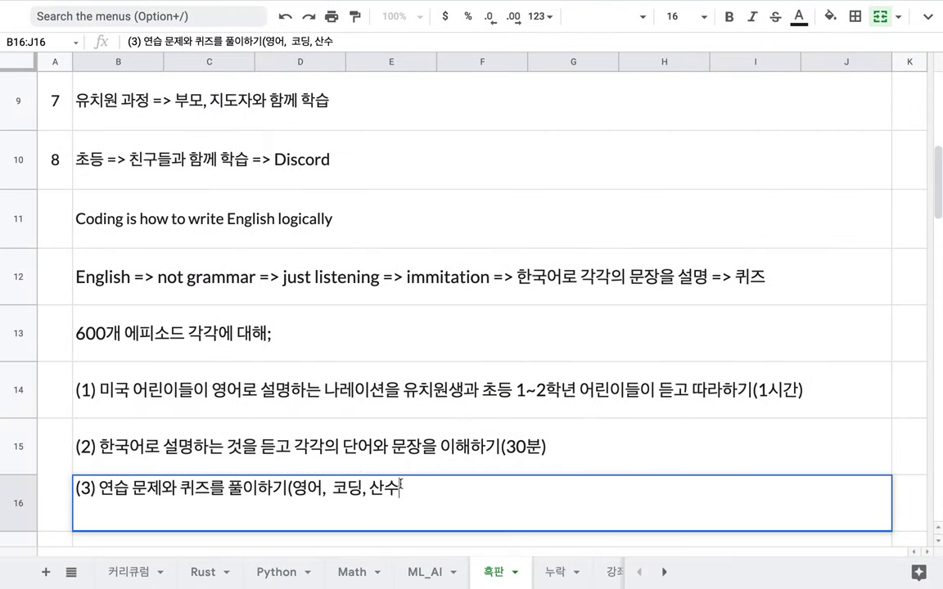
{"action": "type", "text": ")"}
Review the episode outline in rows 13 to 16, highlighting the subjects 영어, 코딩 and 산수 in note (3).
{"action": "left_click_drag", "start_coordinate": [292, 489], "coordinate": [398, 489]}
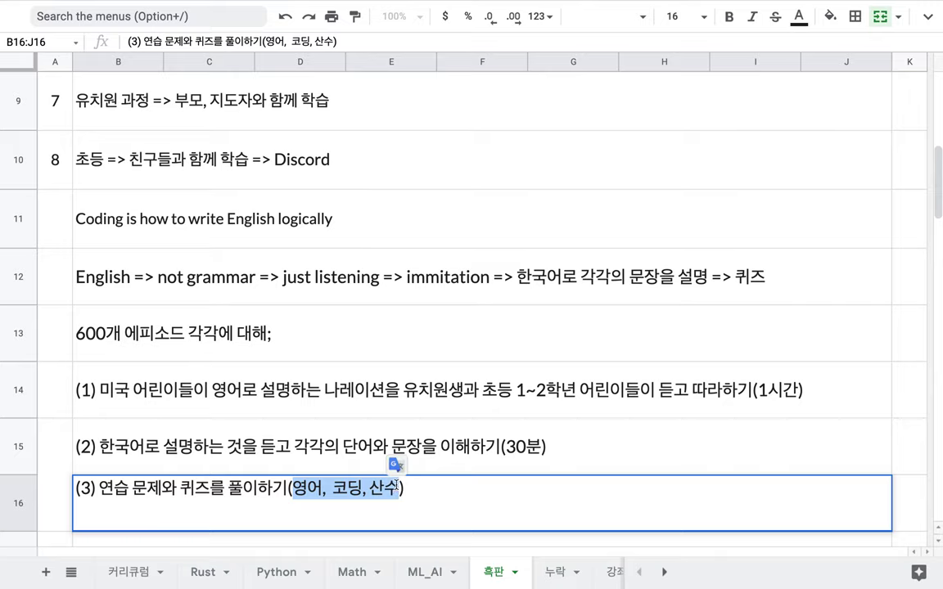
{"action": "mouse_move", "coordinate": [204, 327]}
{"action": "left_mouse_down"}
{"action": "mouse_move", "coordinate": [193, 367]}
{"action": "mouse_move", "coordinate": [218, 486]}
{"action": "left_mouse_up"}
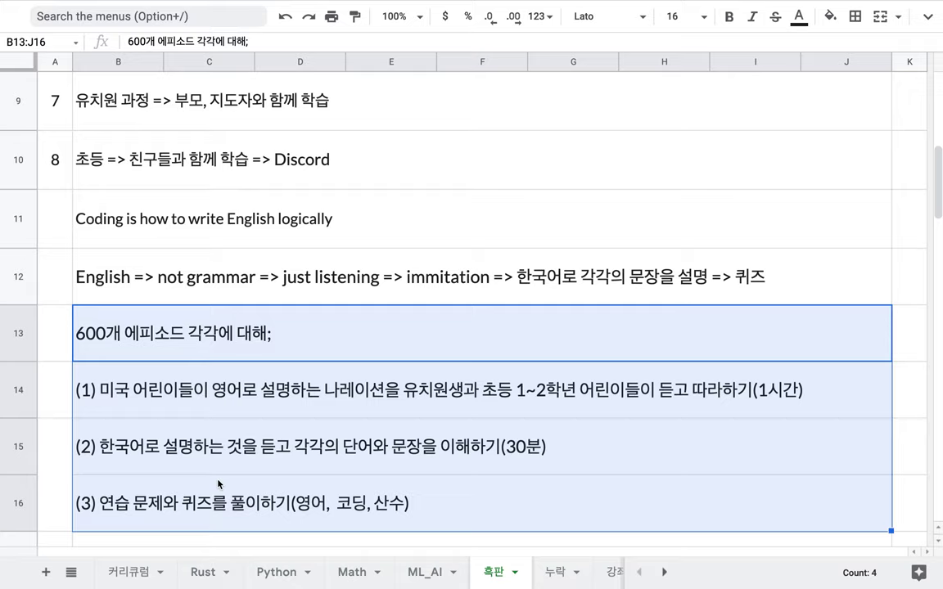
{"action": "left_click", "coordinate": [361, 326]}
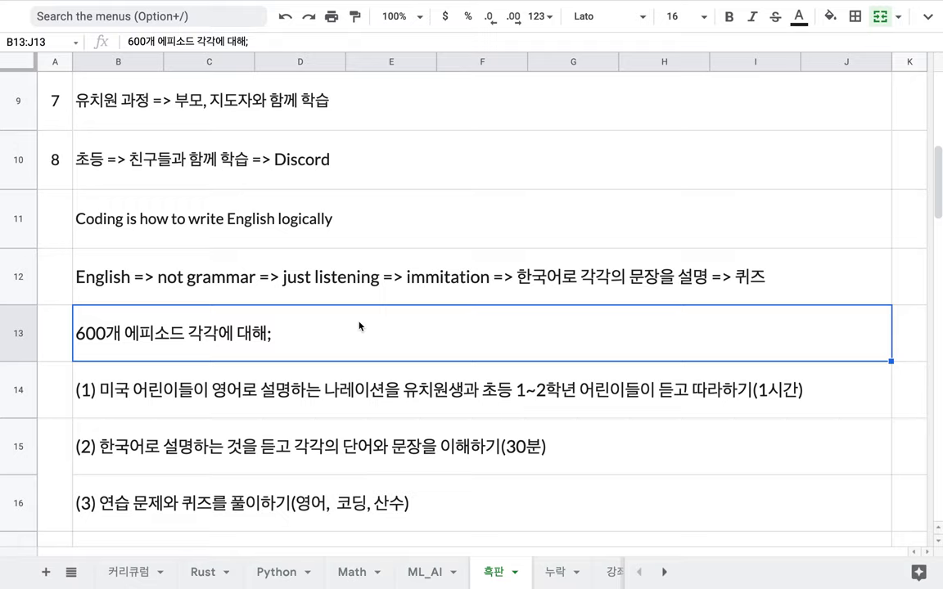
{"action": "left_click_drag", "start_coordinate": [312, 355], "coordinate": [304, 487]}
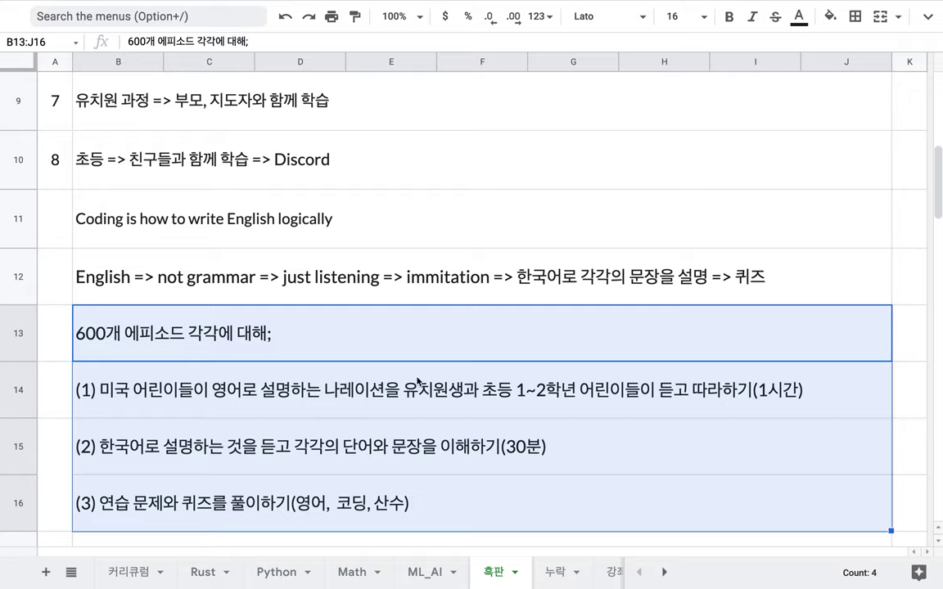
{"action": "double_click", "coordinate": [373, 497]}
{"action": "left_click_drag", "start_coordinate": [292, 489], "coordinate": [393, 492]}
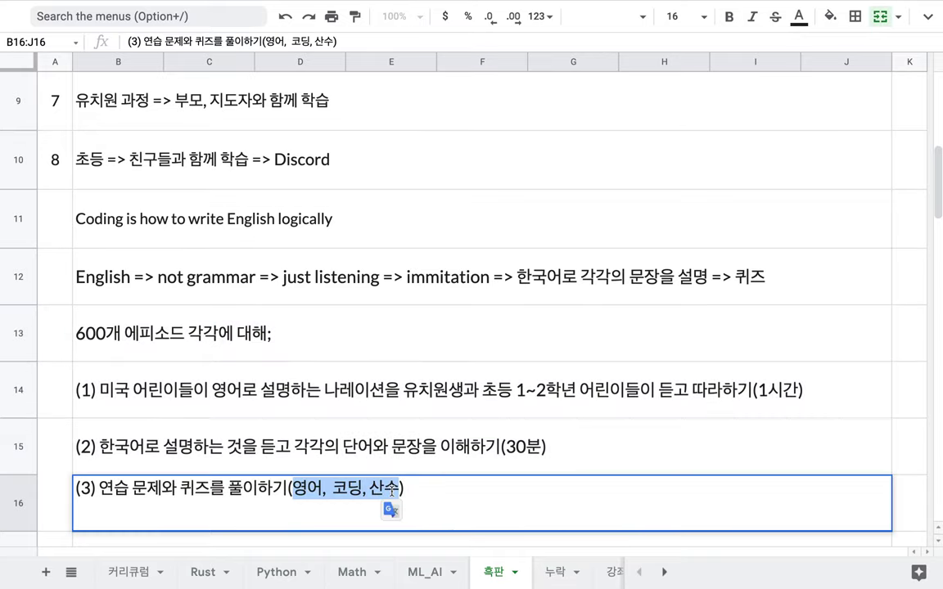
{"action": "double_click", "coordinate": [304, 489]}
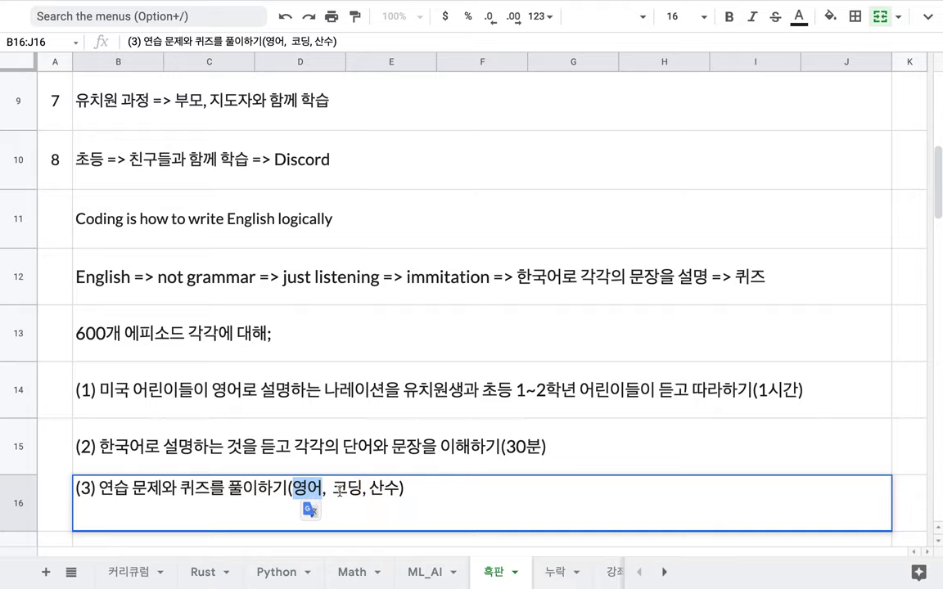
{"action": "left_click", "coordinate": [342, 494]}
{"action": "double_click", "coordinate": [342, 492]}
{"action": "left_click", "coordinate": [360, 491]}
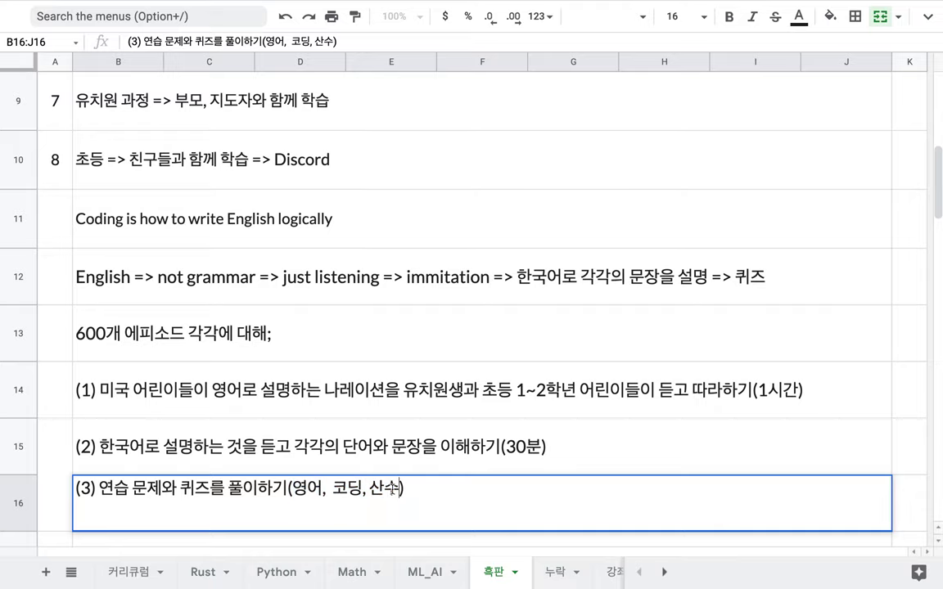
{"action": "left_click", "coordinate": [478, 320]}
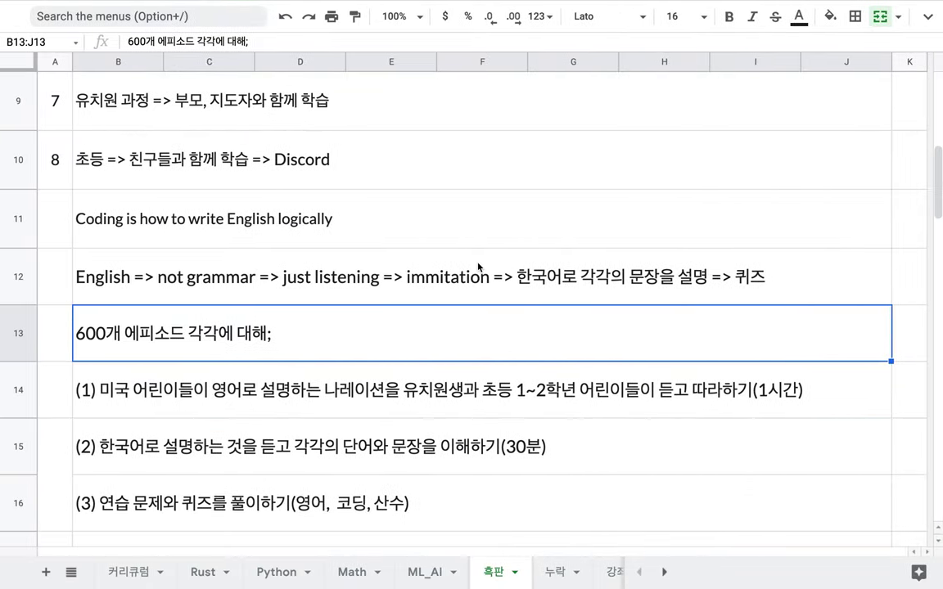
Switch to the Ref sheets and look through the numbered lists of Scratch episodes.
{"action": "left_click", "coordinate": [478, 267]}
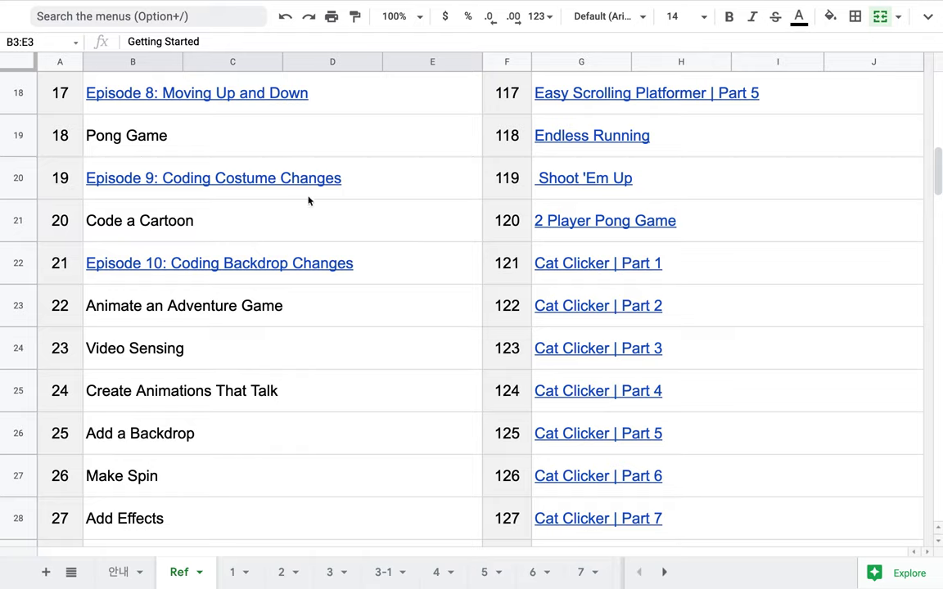
{"action": "left_click", "coordinate": [307, 215]}
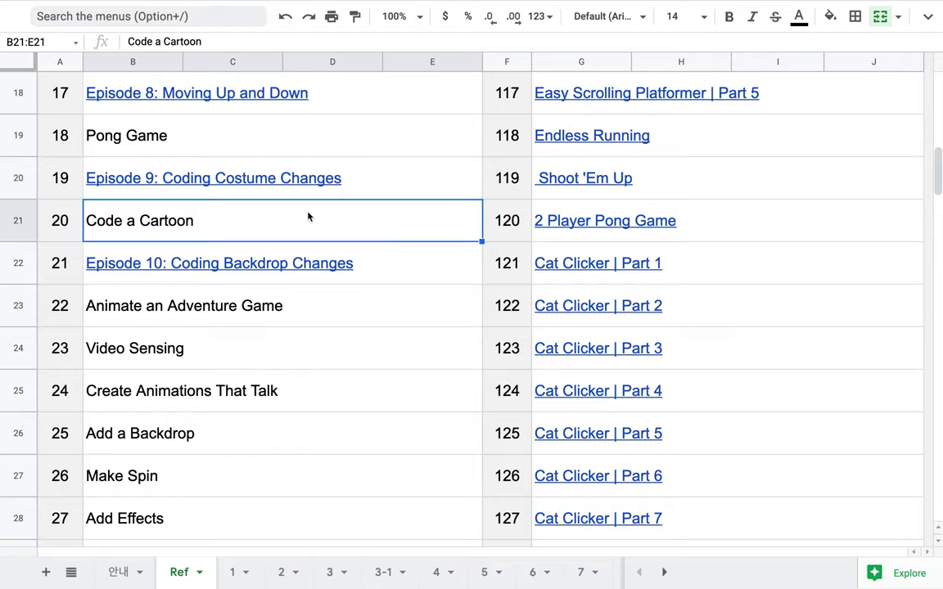
{"action": "left_click", "coordinate": [317, 296]}
{"action": "left_click", "coordinate": [339, 337]}
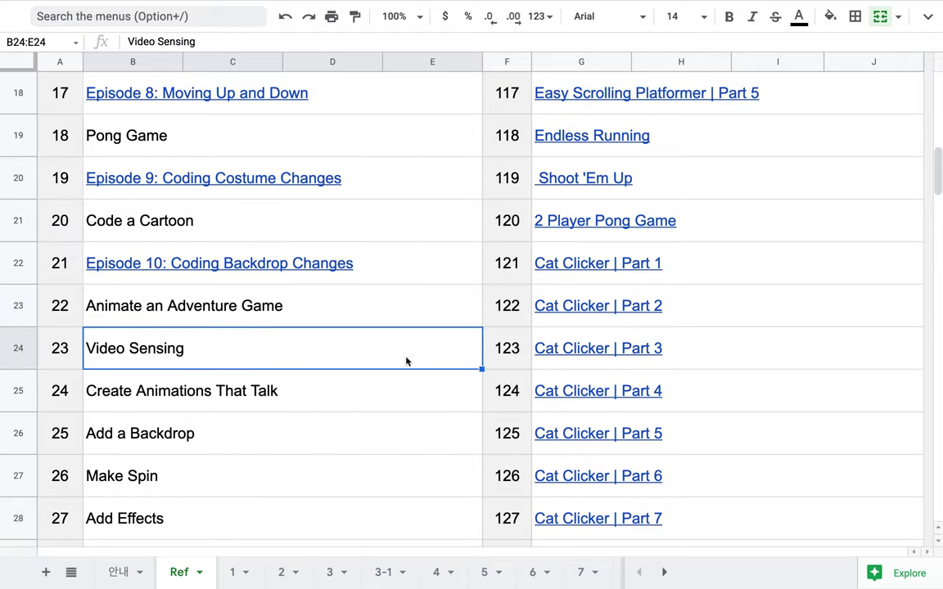
{"action": "left_click", "coordinate": [616, 265]}
{"action": "scroll", "coordinate": [617, 266], "scroll_direction": "down", "scroll_amount": 5}
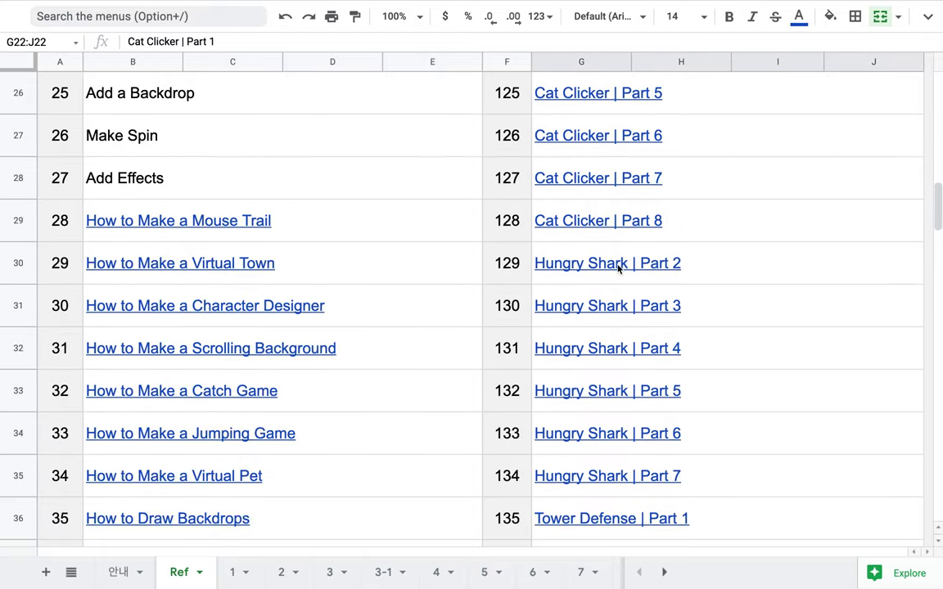
{"action": "scroll", "coordinate": [617, 268], "scroll_direction": "down", "scroll_amount": 8}
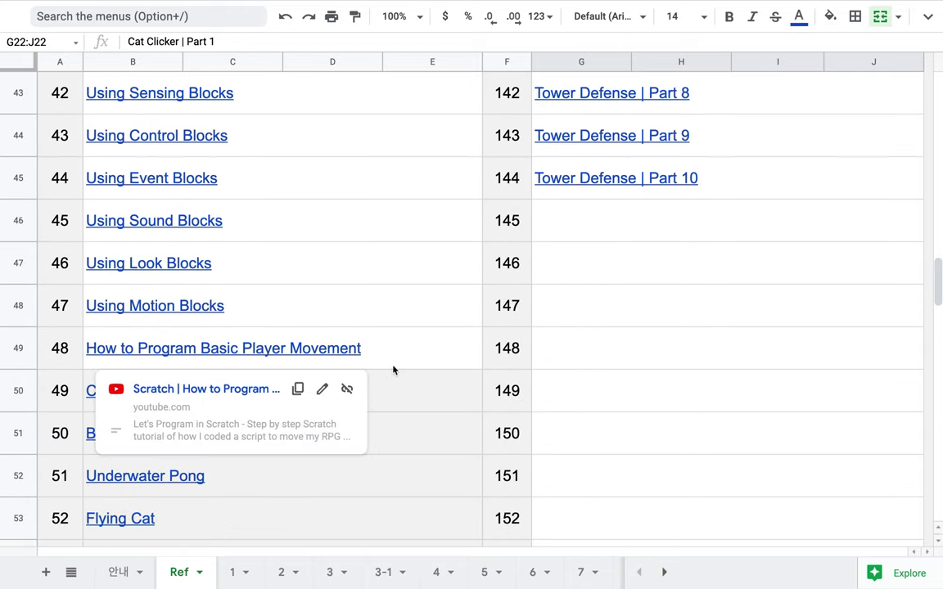
{"action": "scroll", "coordinate": [393, 371], "scroll_direction": "up", "scroll_amount": 6}
{"action": "scroll", "coordinate": [393, 370], "scroll_direction": "up", "scroll_amount": 15}
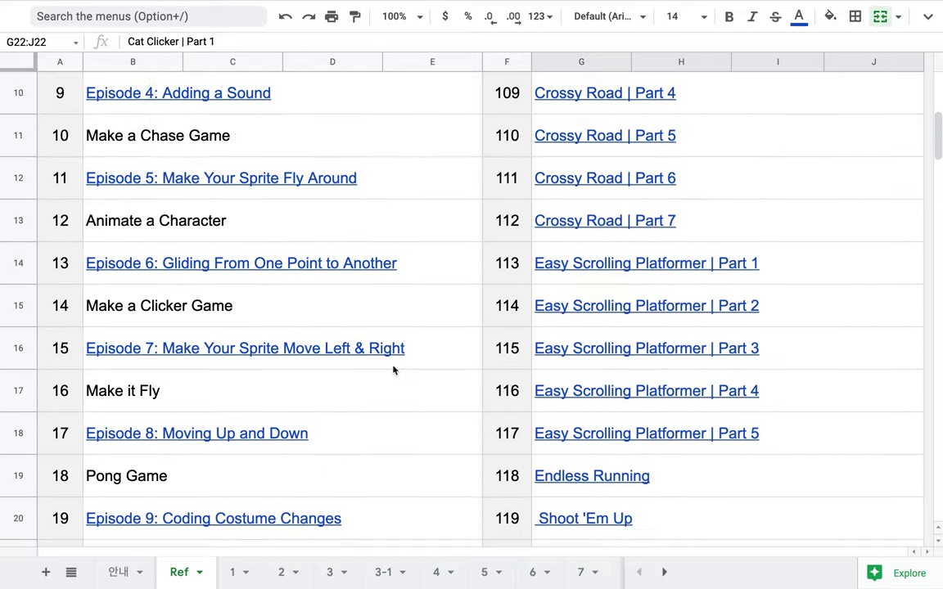
{"action": "scroll", "coordinate": [393, 371], "scroll_direction": "down", "scroll_amount": 4}
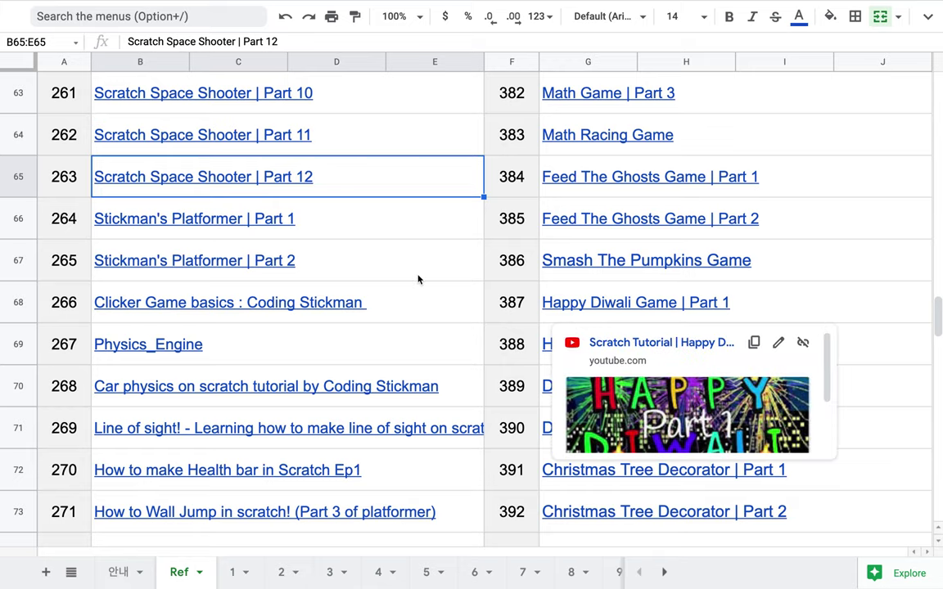
{"action": "mouse_move", "coordinate": [419, 279]}
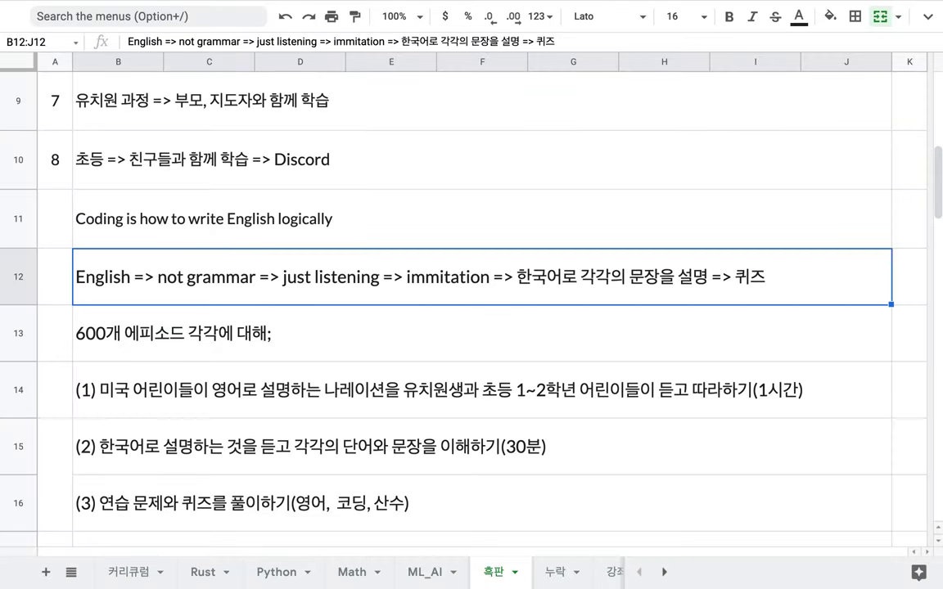
Return to the 흑판 sheet and begin note (4) in row 17 with "(4) 어린이들이 직접".
{"action": "scroll", "coordinate": [364, 442], "scroll_direction": "down", "scroll_amount": 2}
{"action": "left_click", "coordinate": [365, 442]}
{"action": "type", "text": "($)-ㅈ"}
{"action": "key", "text": "BackSpace"}
{"action": "key", "text": "BackSpace"}
{"action": "key", "text": "BackSpace"}
{"action": "key", "text": "BackSpace"}
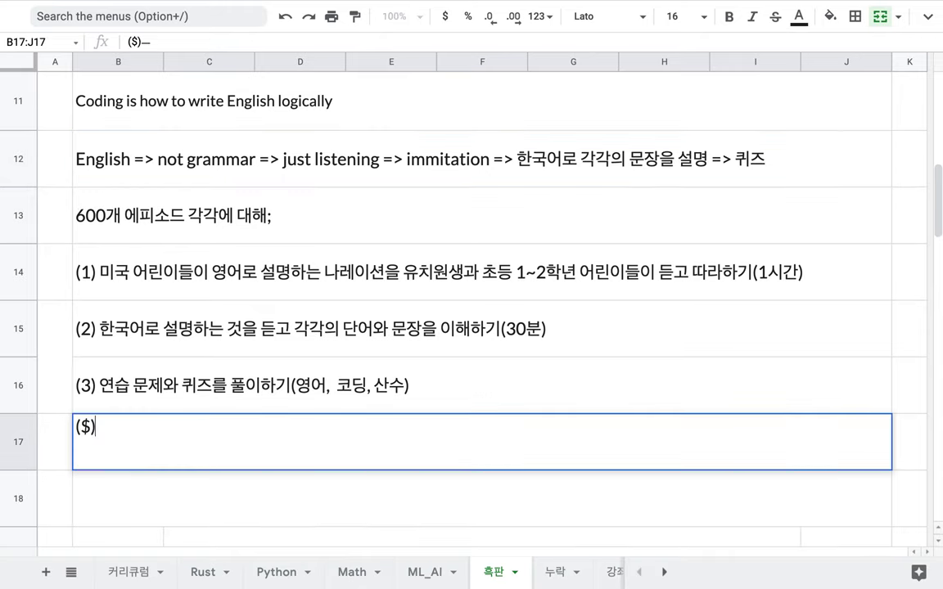
{"action": "type", "text": "4) wlr"}
{"action": "key", "text": "BackSpace"}
{"action": "key", "text": "BackSpace"}
{"action": "key", "text": "BackSpace"}
{"action": "key", "text": "BackSpace"}
{"action": "type", "text": "어리ㄴ이들이 직접"}
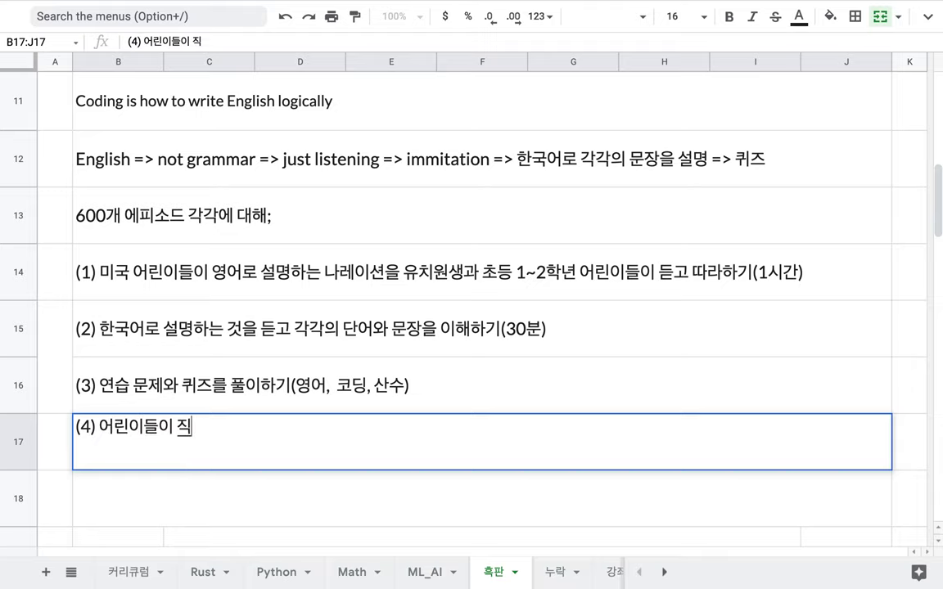
Continue note (4) in row 17 with "게임을 코딩하는 과정".
{"action": "type", "text": " 게이"}
{"action": "key", "text": "BackSpace"}
{"action": "key", "text": "BackSpace"}
{"action": "type", "text": "임으"}
{"action": "key", "text": "BackSpace"}
{"action": "type", "text": "을 코"}
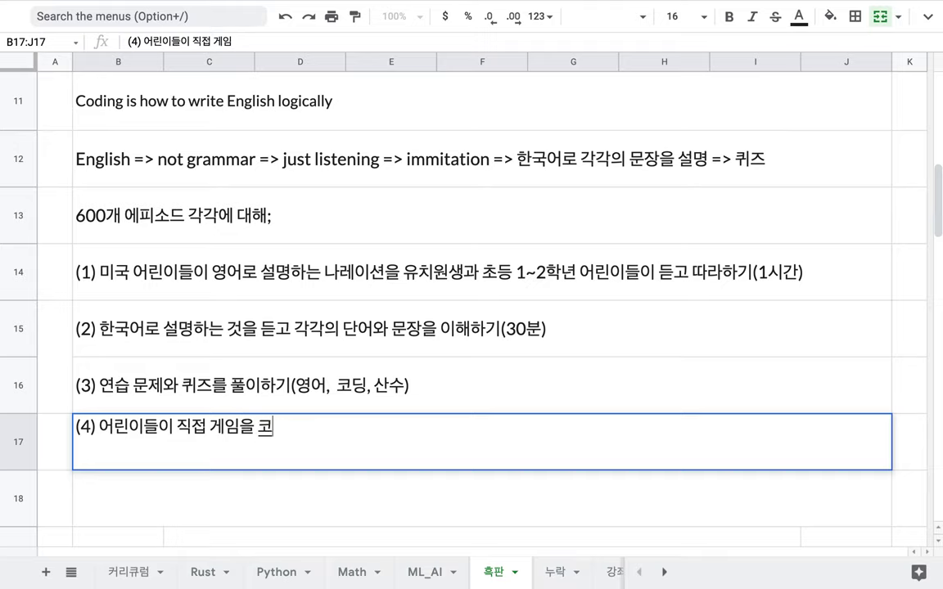
{"action": "type", "text": "딩하는 고과정"}
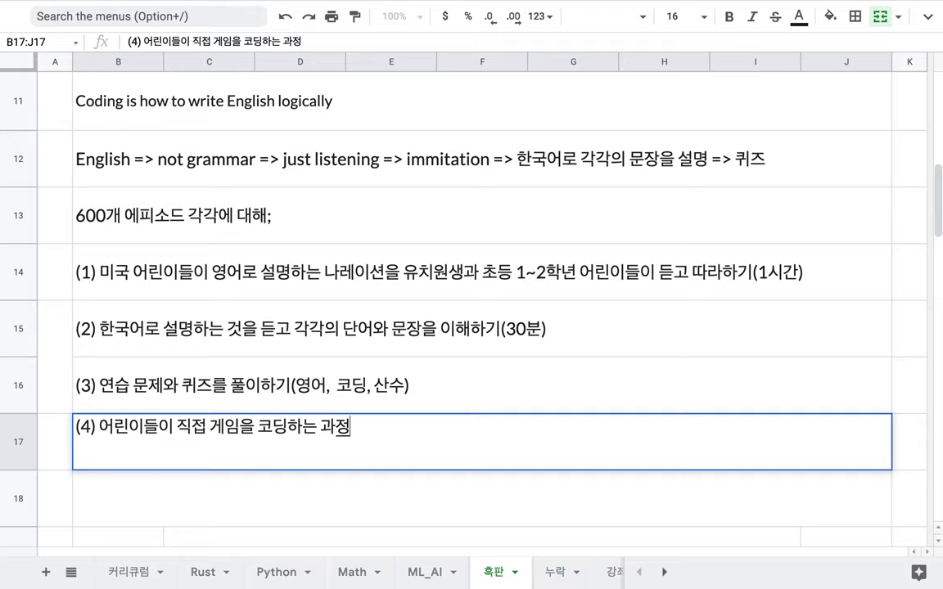
Finish note (4) in row 17 with "을 통해 자연스레 영어, 산수, 물리, 코딩의 개념들을 유전자 속에 각인".
{"action": "type", "text": "을 통해 ㅈ자연스"}
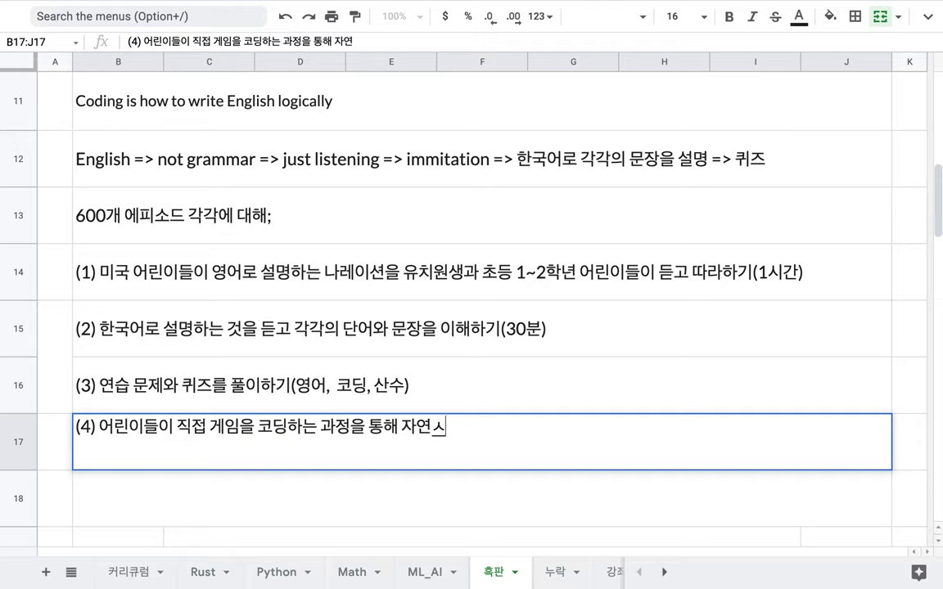
{"action": "type", "text": "레 영어, 산"}
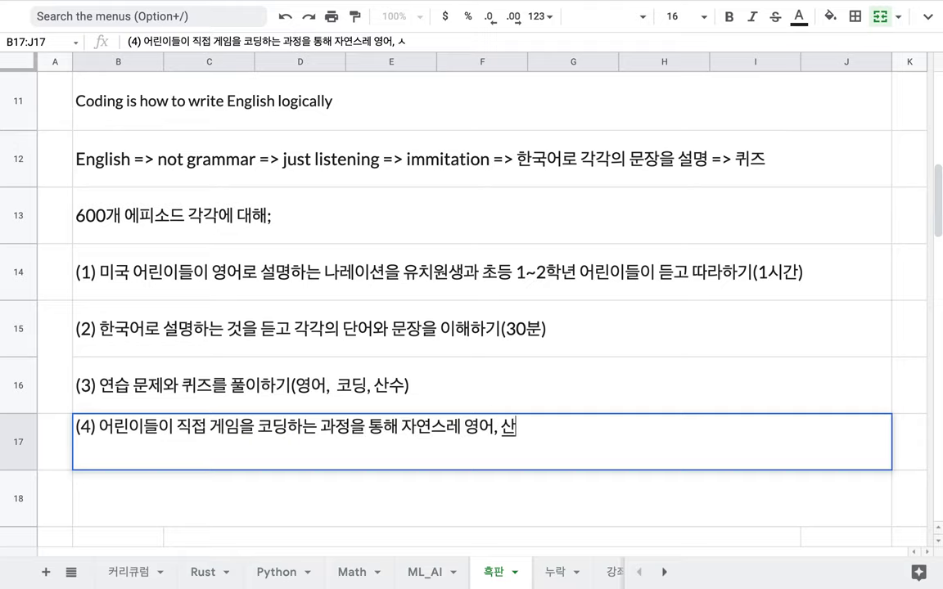
{"action": "type", "text": "수, 물리,"}
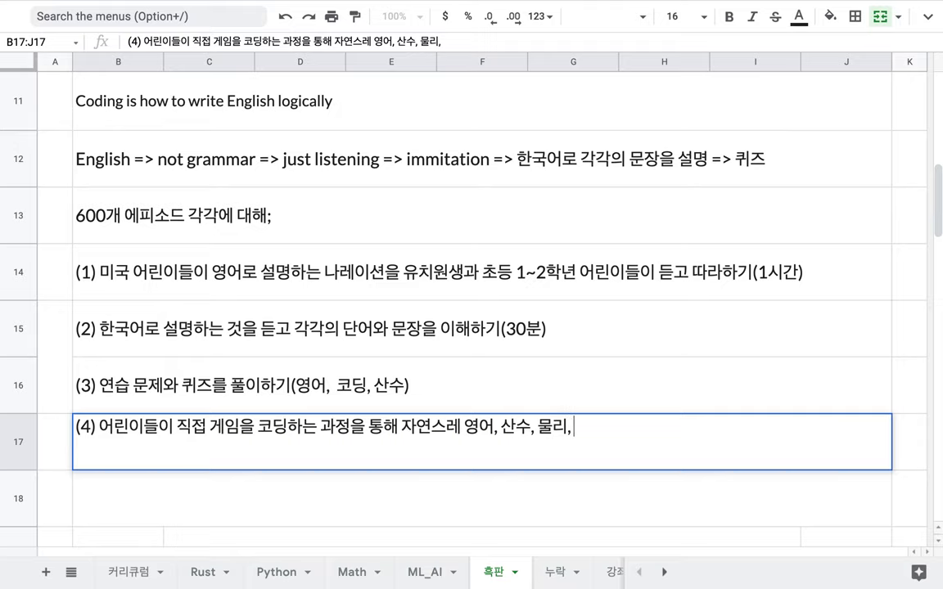
{"action": "type", "text": " 코딩의 개념"}
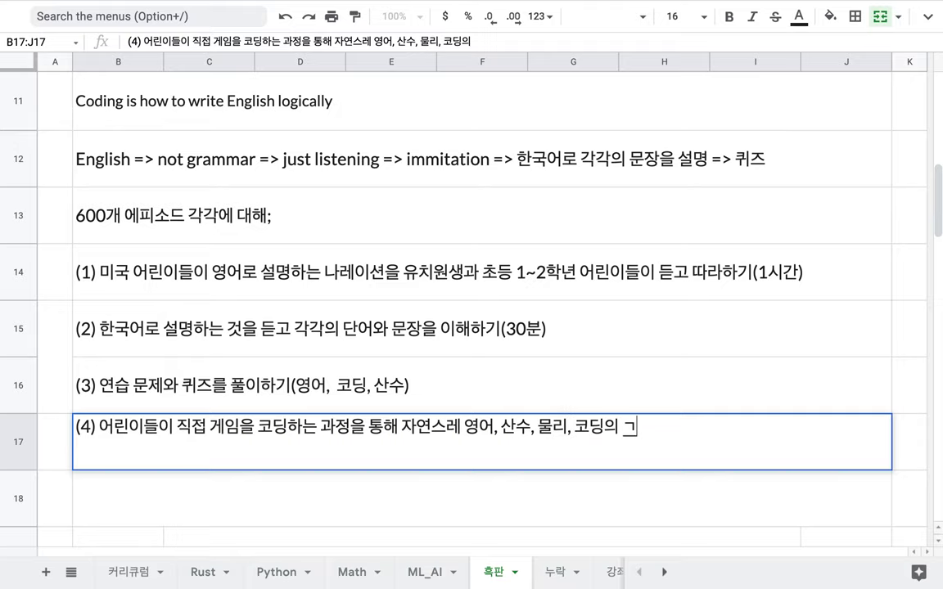
{"action": "type", "text": "들을"}
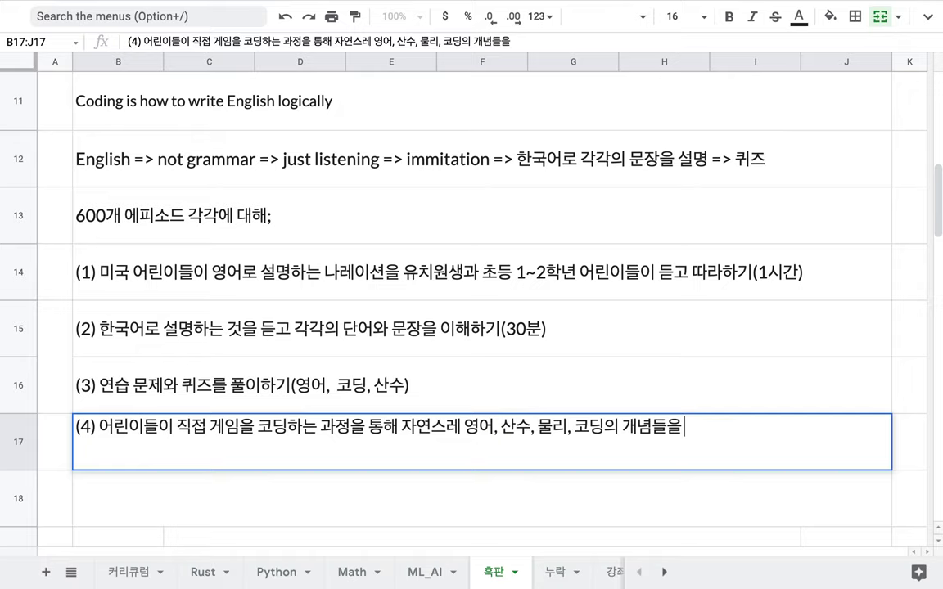
{"action": "type", "text": " 유전자"}
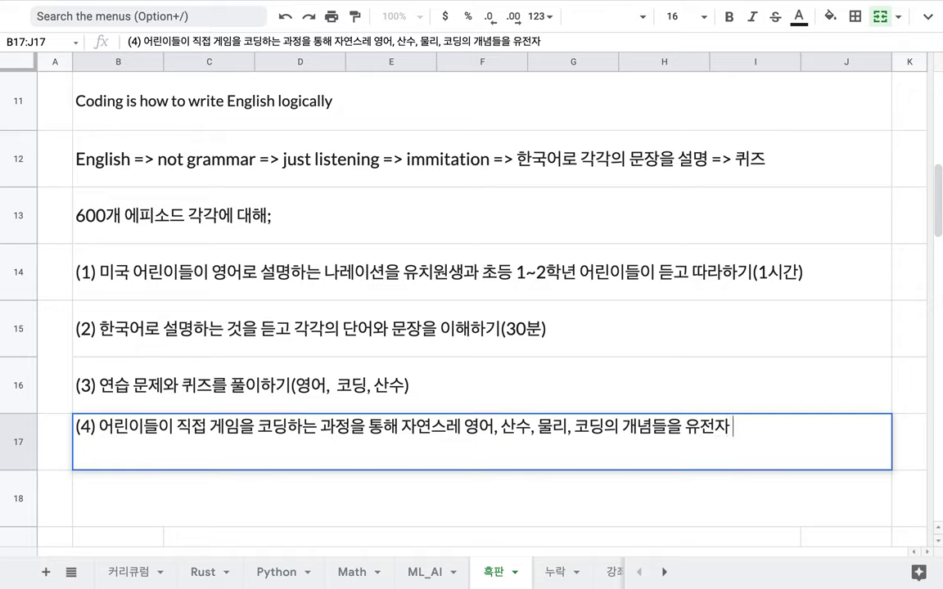
{"action": "type", "text": " 속에 각인"}
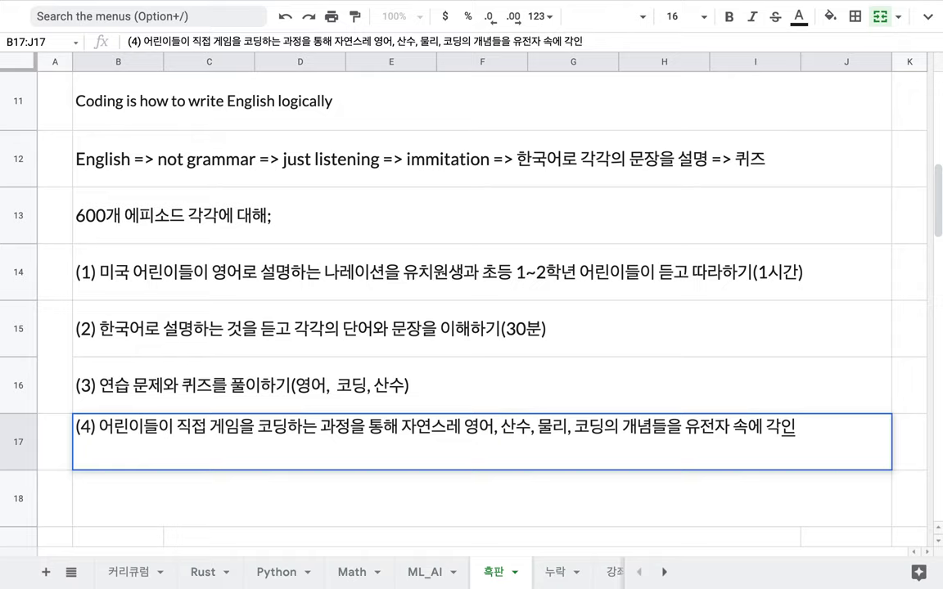
{"action": "left_click", "coordinate": [404, 372]}
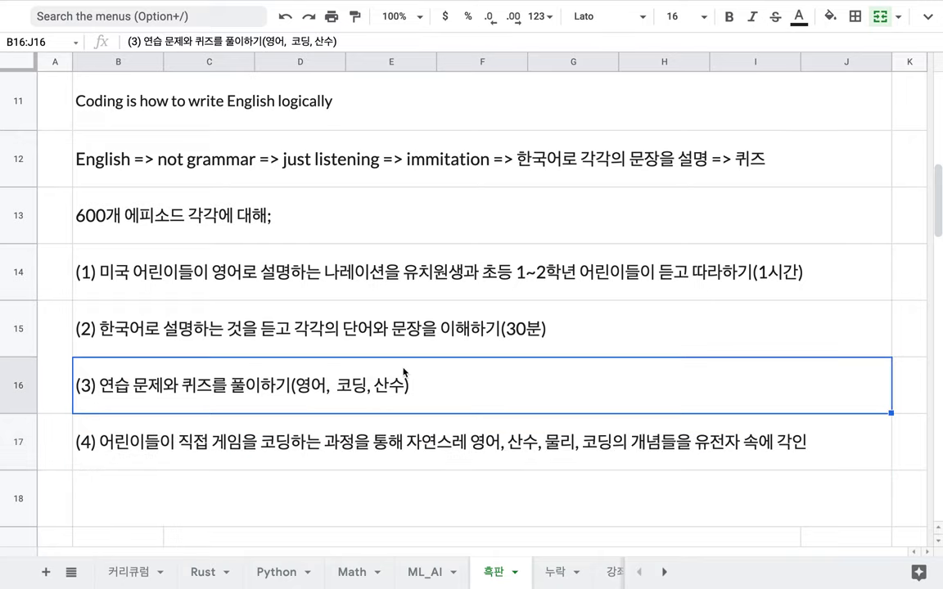
{"action": "left_click", "coordinate": [427, 292]}
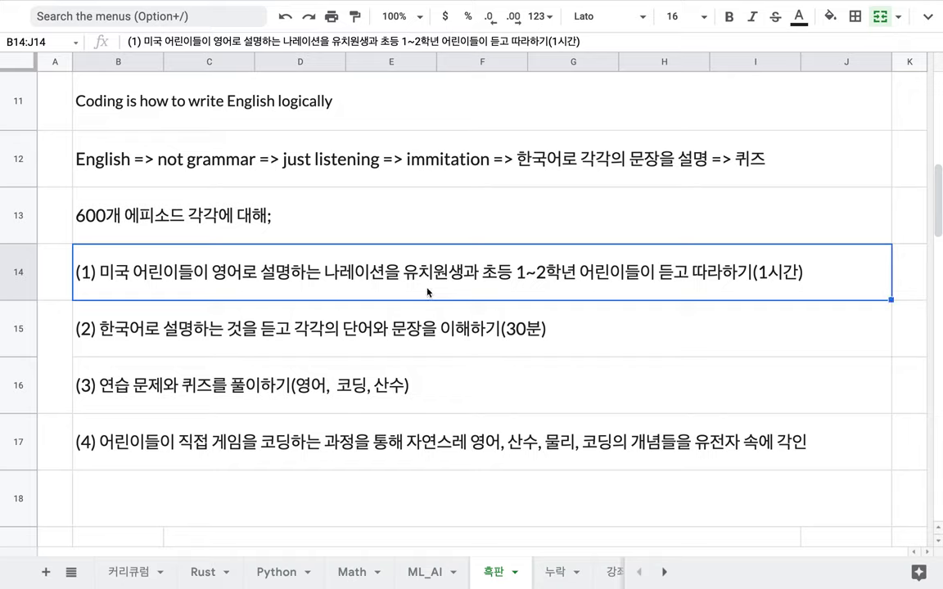
Append "=> 부모와 함께 공부 => 지도자가 지도" to the kindergarten (유치원) entry in row 2.
{"action": "scroll", "coordinate": [427, 293], "scroll_direction": "up", "scroll_amount": 5}
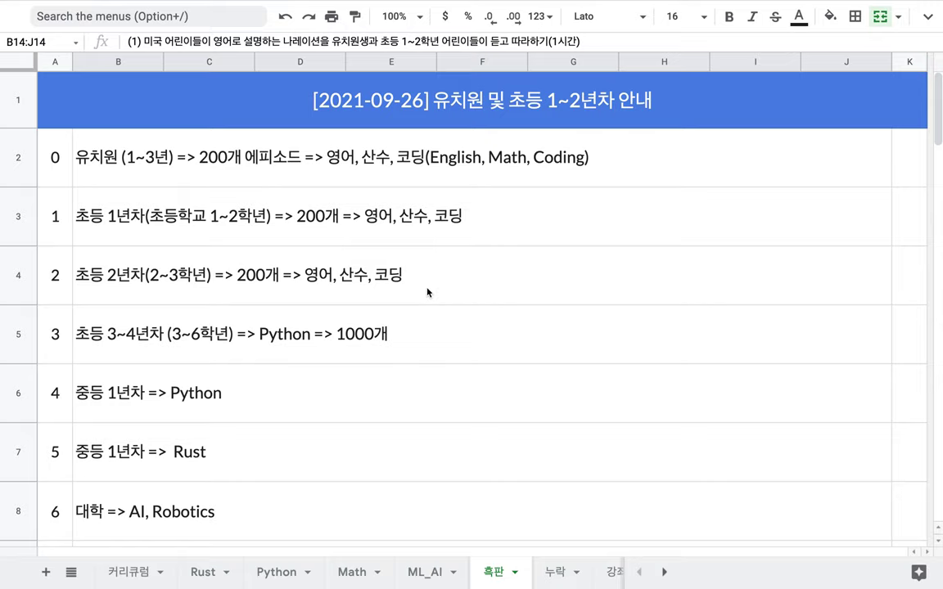
{"action": "double_click", "coordinate": [646, 158]}
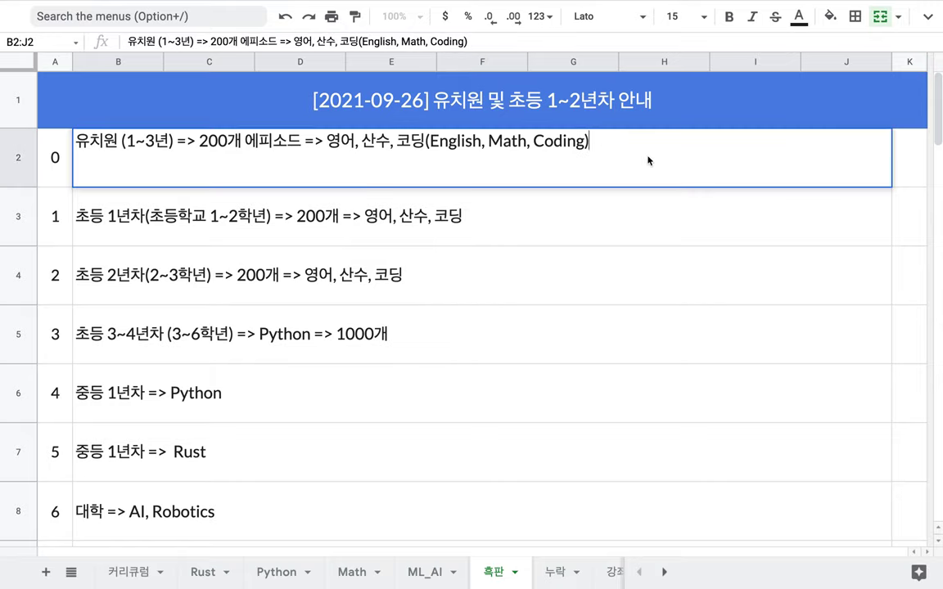
{"action": "type", "text": "=> ㅁ"}
{"action": "type", "text": "부모와 함게"}
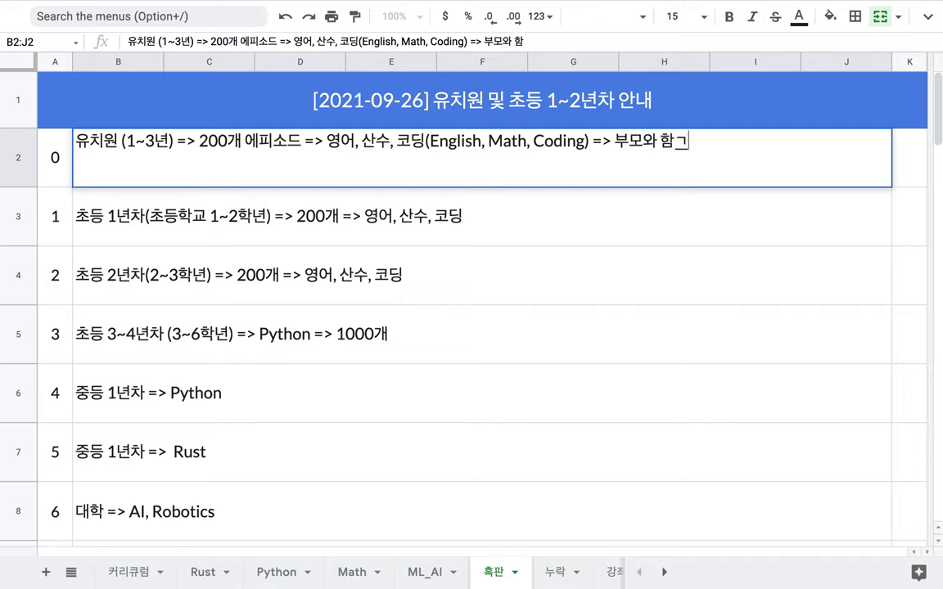
{"action": "key", "text": "BackSpace"}
{"action": "type", "text": "께 공"}
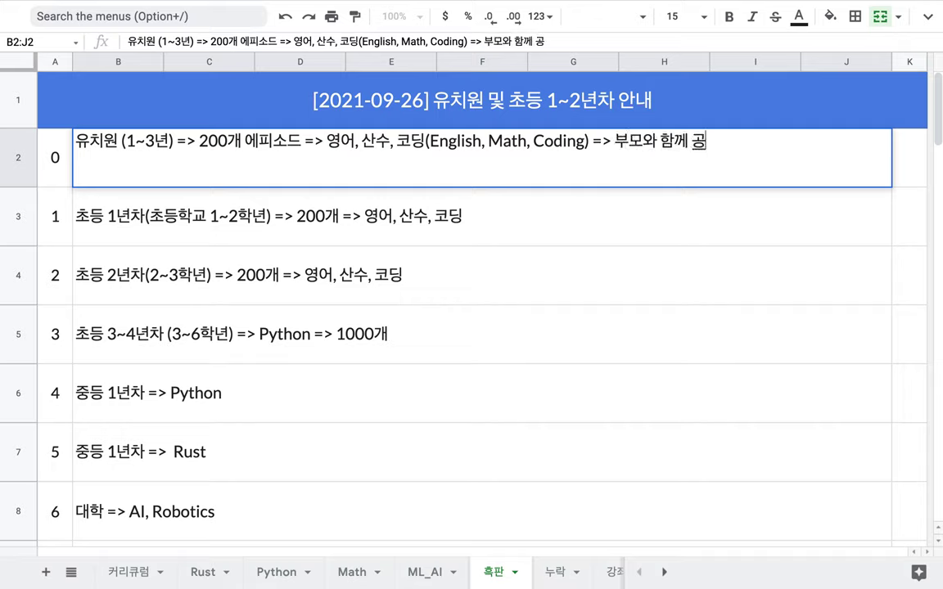
{"action": "type", "text": "ㅂㅜ"}
{"action": "type", "text": "=> 지"}
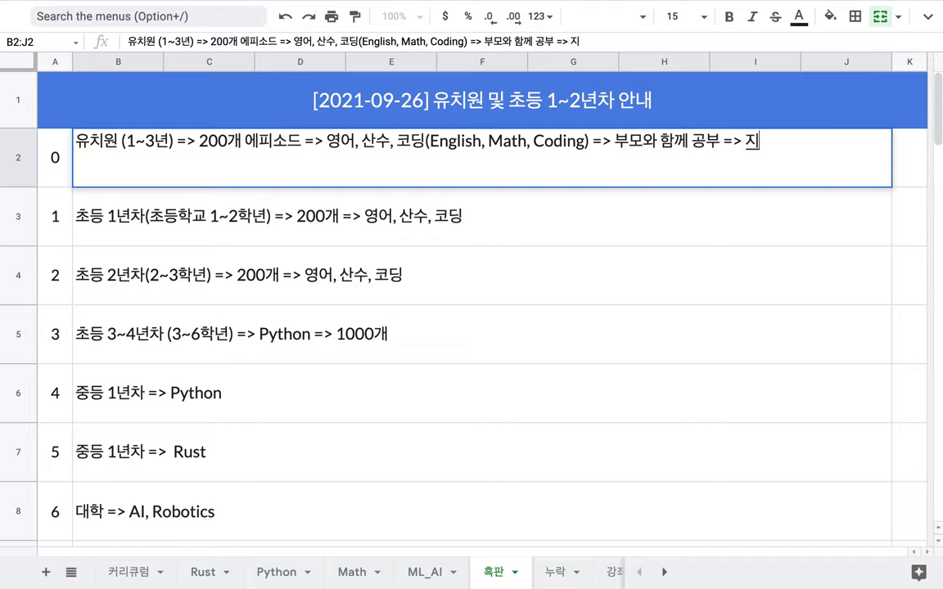
{"action": "type", "text": "도자가 지도"}
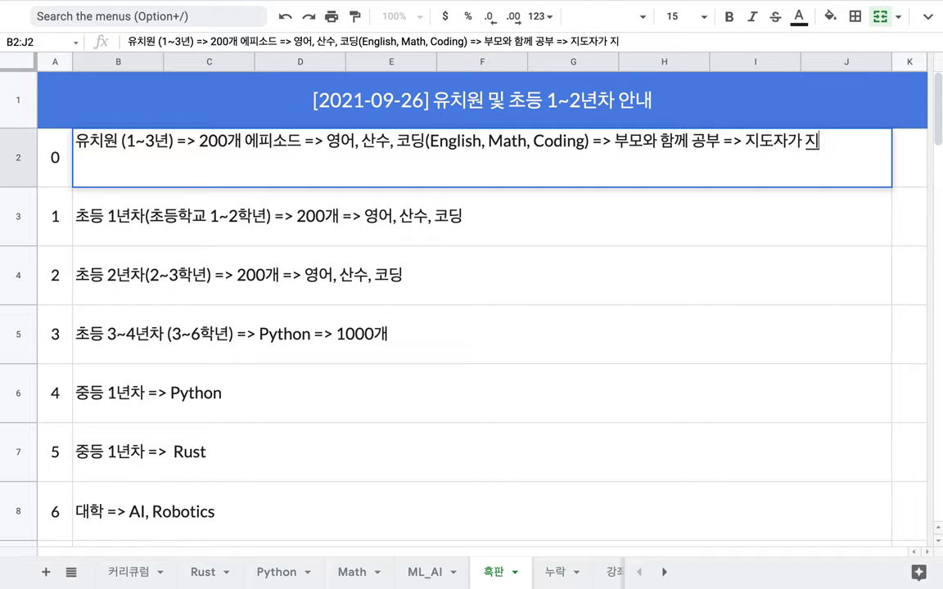
{"action": "left_click", "coordinate": [196, 143]}
Append "=> 친구들과 함께 스스로 학습 => Discord" to the 초등 1년차 entry in row 3.
{"action": "double_click", "coordinate": [521, 221]}
{"action": "type", "text": "=>"}
{"action": "type", "text": " 친구들과 함"}
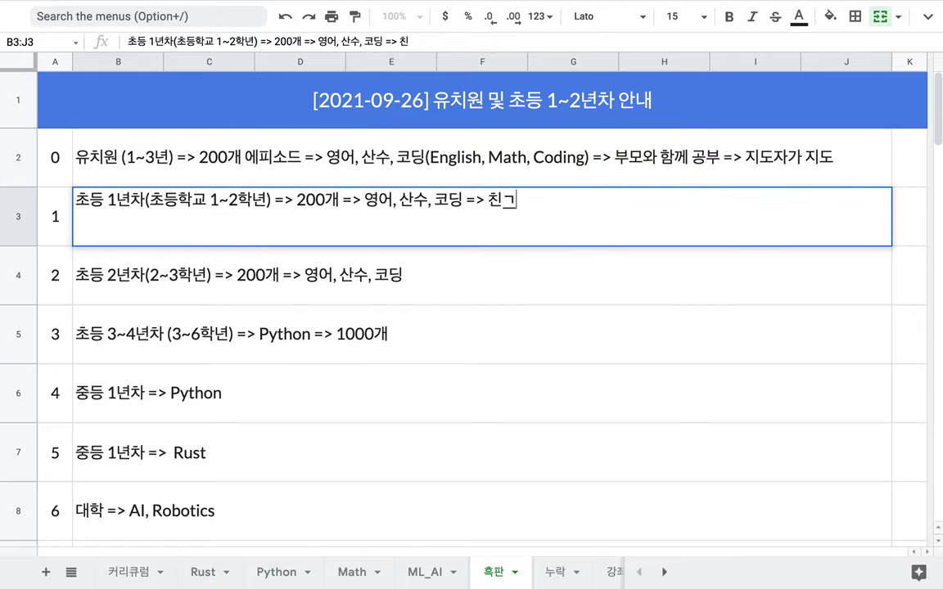
{"action": "type", "text": "께"}
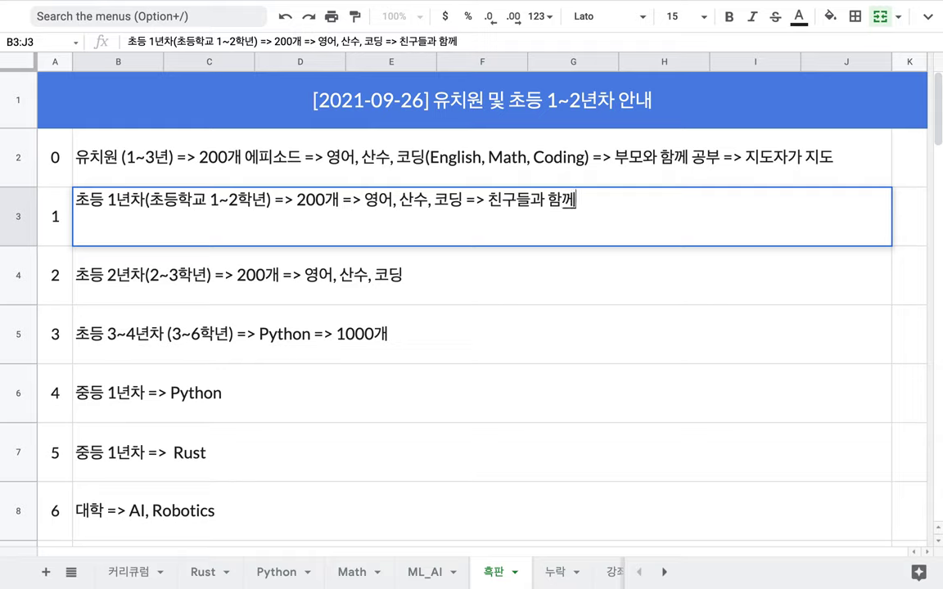
{"action": "type", "text": " 스스로 학스ㅂ =>"}
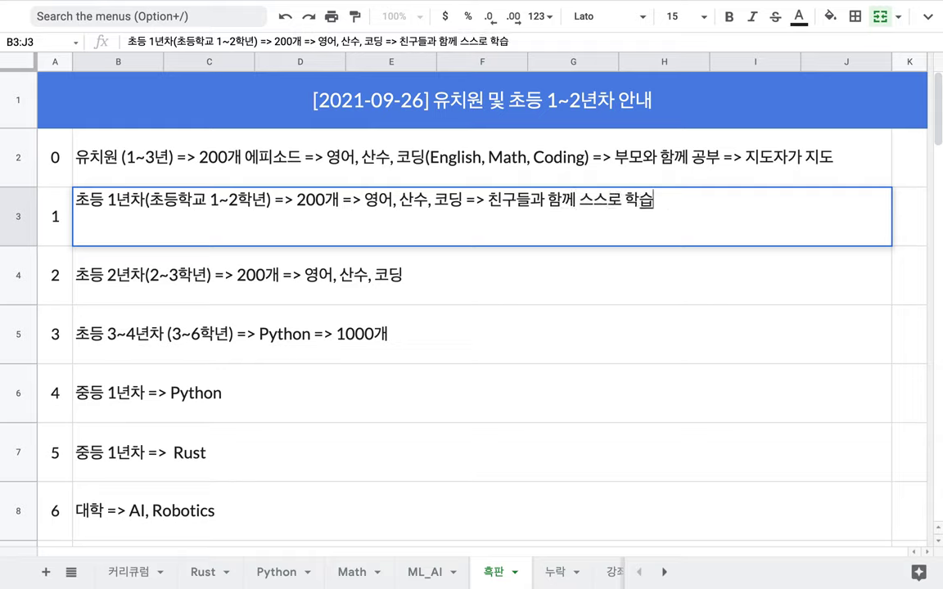
{"action": "type", "text": " Discord"}
Insert "전세계" before "친구들과" in the 초등 1년차 entry in row 3.
{"action": "left_click", "coordinate": [487, 200]}
{"action": "type", "text": "w"}
{"action": "key", "text": "BackSpace"}
{"action": "type", "text": "전세계"}
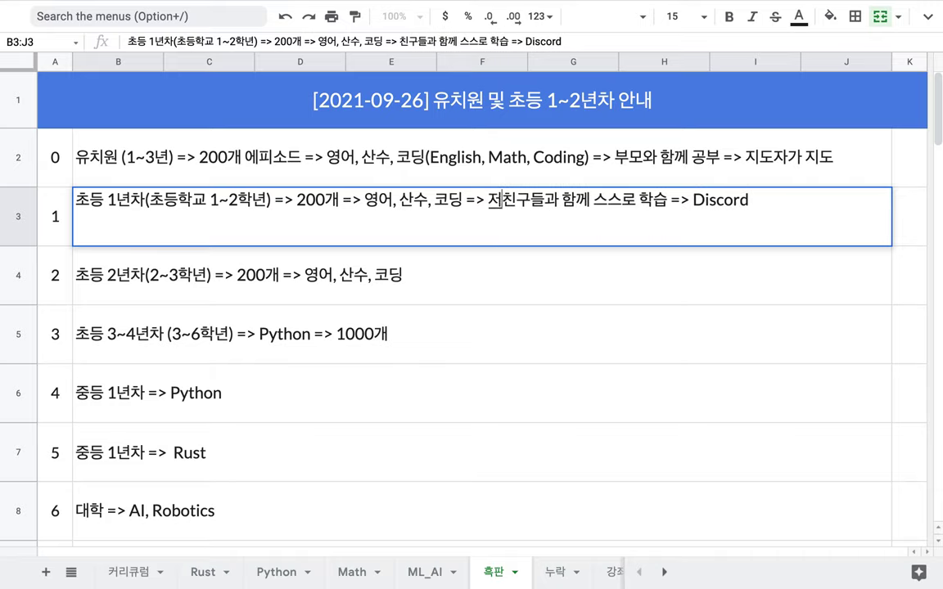
{"action": "left_click", "coordinate": [386, 300]}
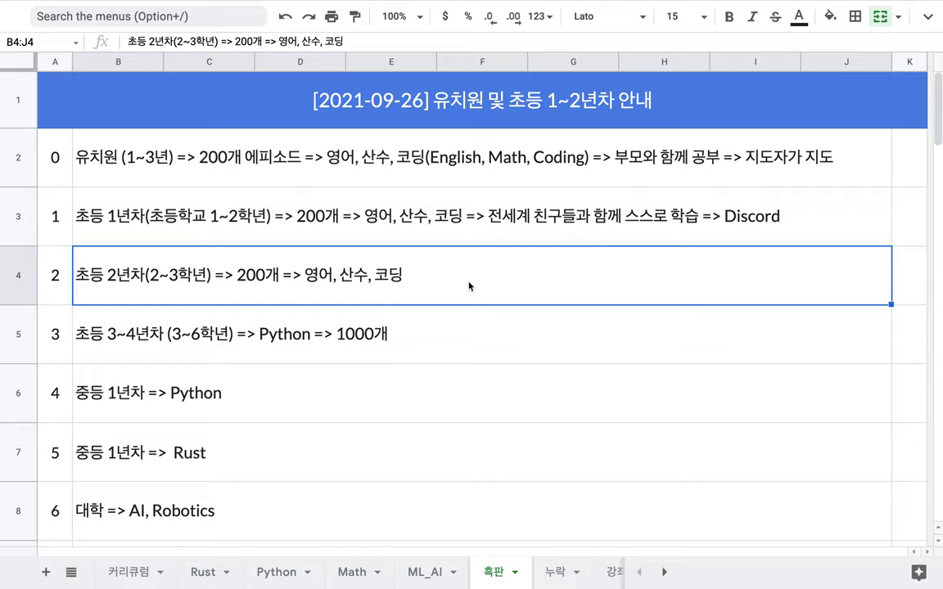
Switch to Discord, open the Scratch Server and look through the messages in its ask-for-help channel.
{"action": "mouse_move", "coordinate": [655, 573]}
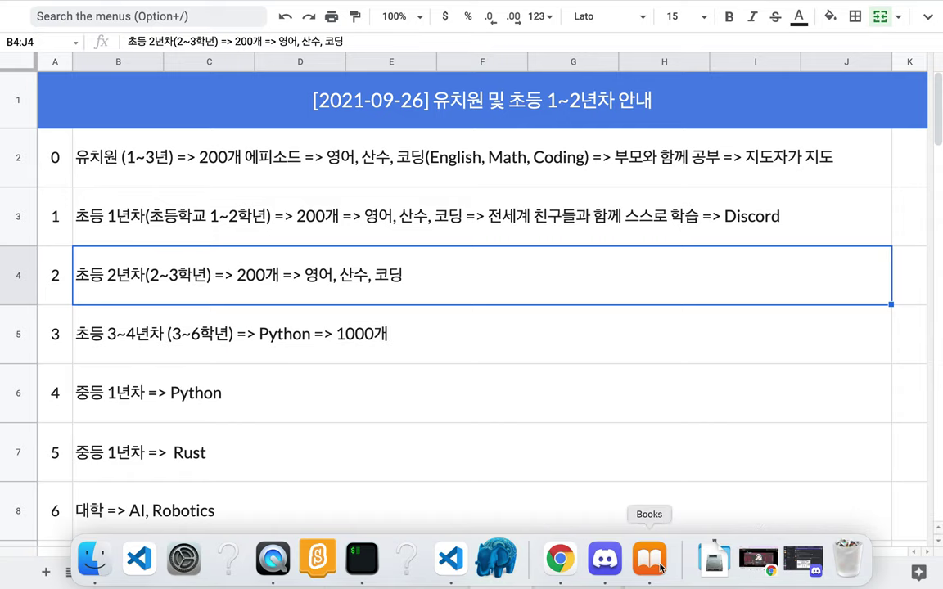
{"action": "left_click", "coordinate": [605, 559]}
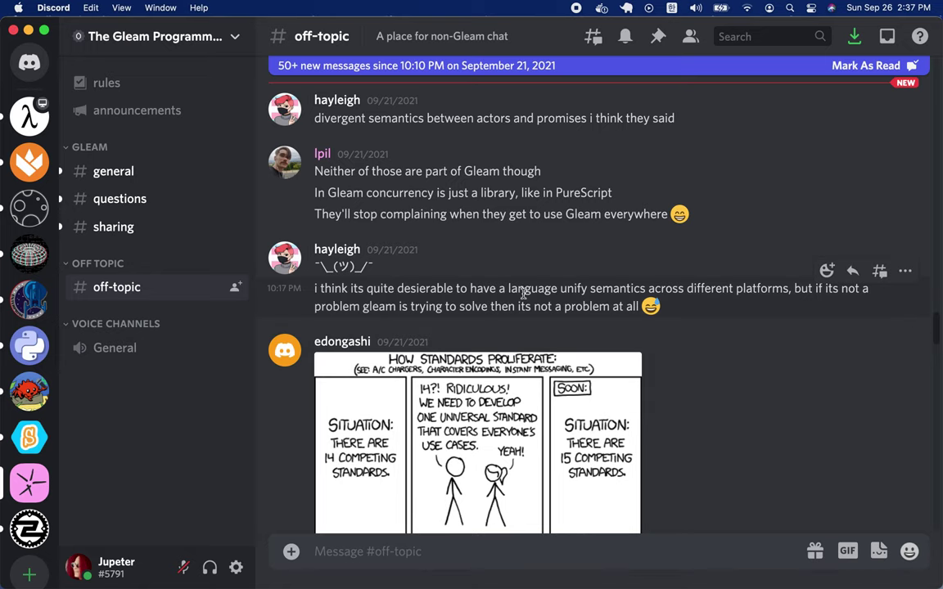
{"action": "left_click", "coordinate": [29, 440]}
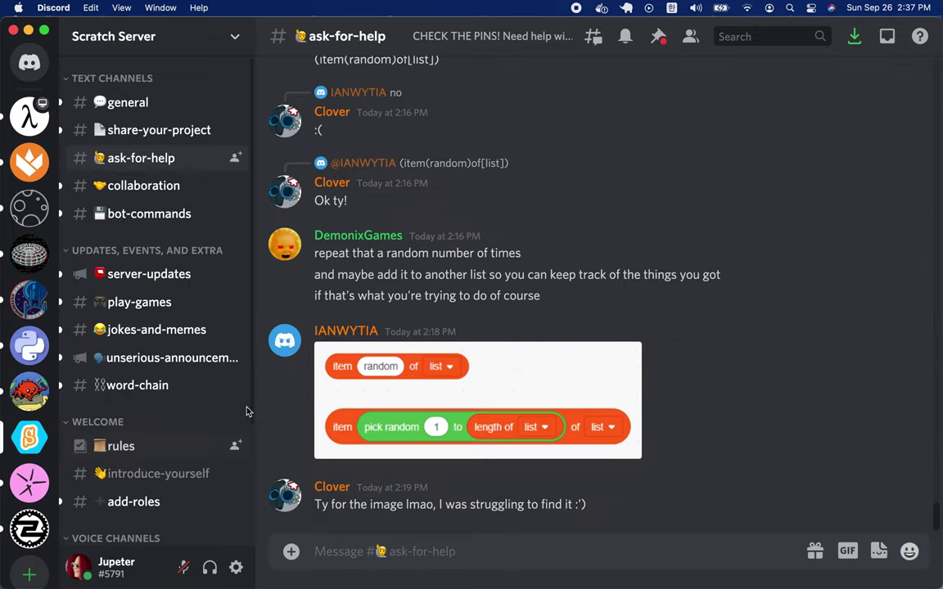
{"action": "scroll", "coordinate": [453, 268], "scroll_direction": "up", "scroll_amount": 15}
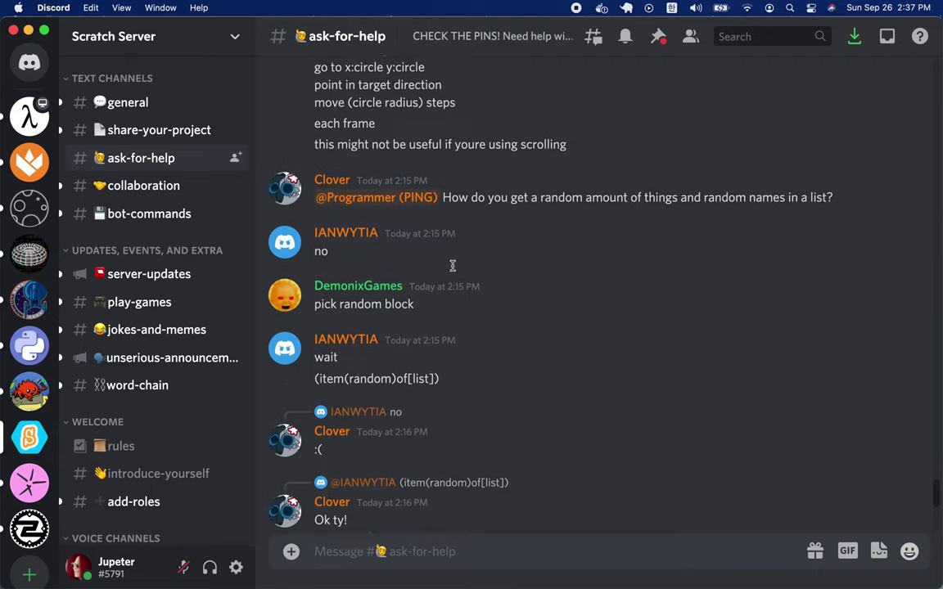
{"action": "scroll", "coordinate": [452, 268], "scroll_direction": "up", "scroll_amount": 10}
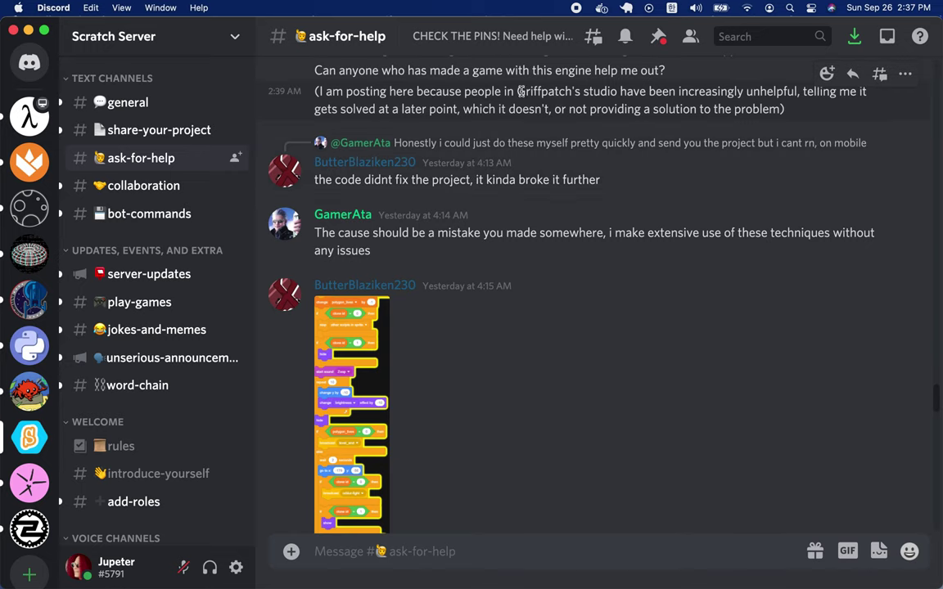
{"action": "scroll", "coordinate": [475, 167], "scroll_direction": "up", "scroll_amount": 5}
{"action": "scroll", "coordinate": [453, 151], "scroll_direction": "up", "scroll_amount": 2}
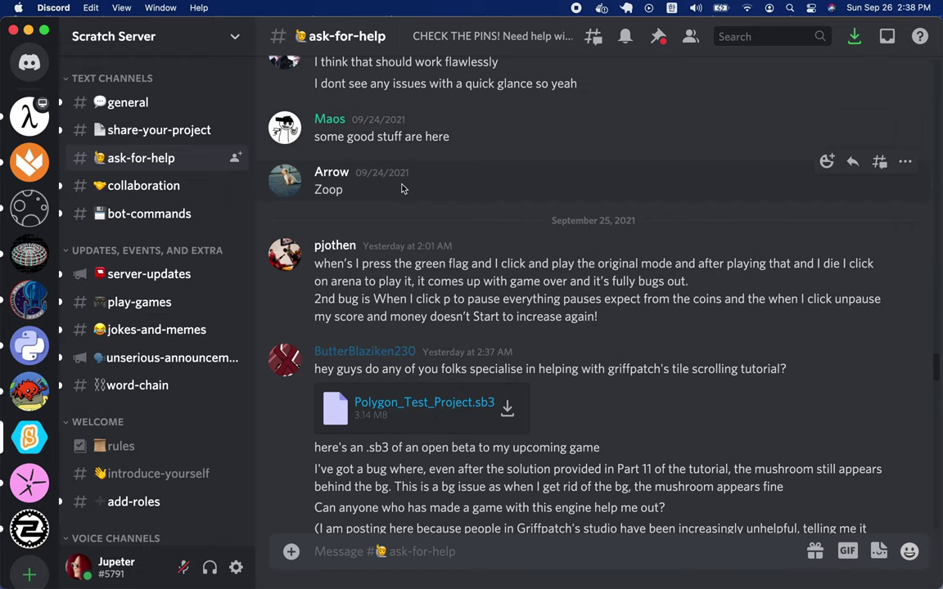
{"action": "scroll", "coordinate": [401, 188], "scroll_direction": "down", "scroll_amount": 5}
{"action": "scroll", "coordinate": [401, 188], "scroll_direction": "down", "scroll_amount": 2}
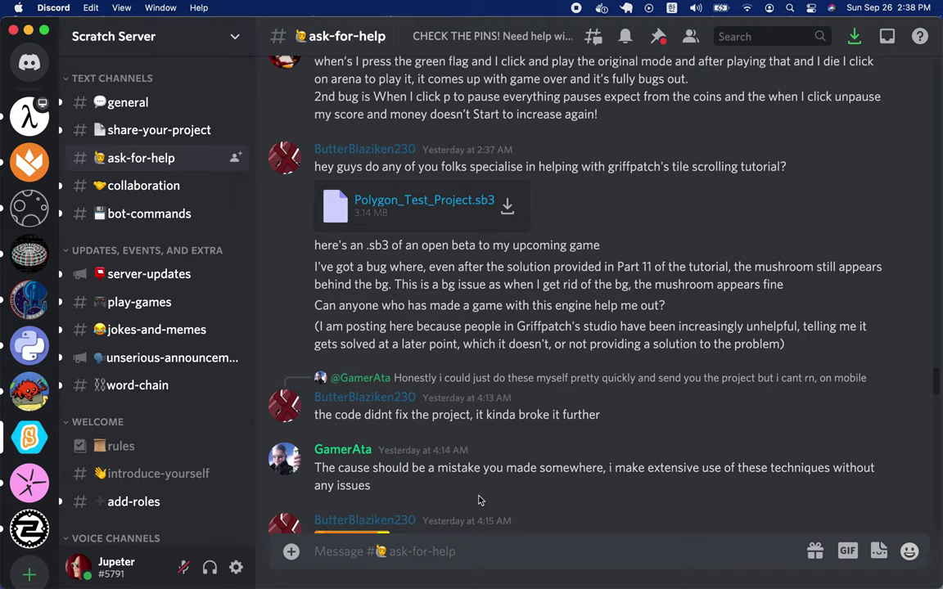
Return to the 흑판 sheet in Chrome, review the kindergarten entry and notes (1) to (4), and open note (1) in row 14 for editing.
{"action": "mouse_move", "coordinate": [577, 573]}
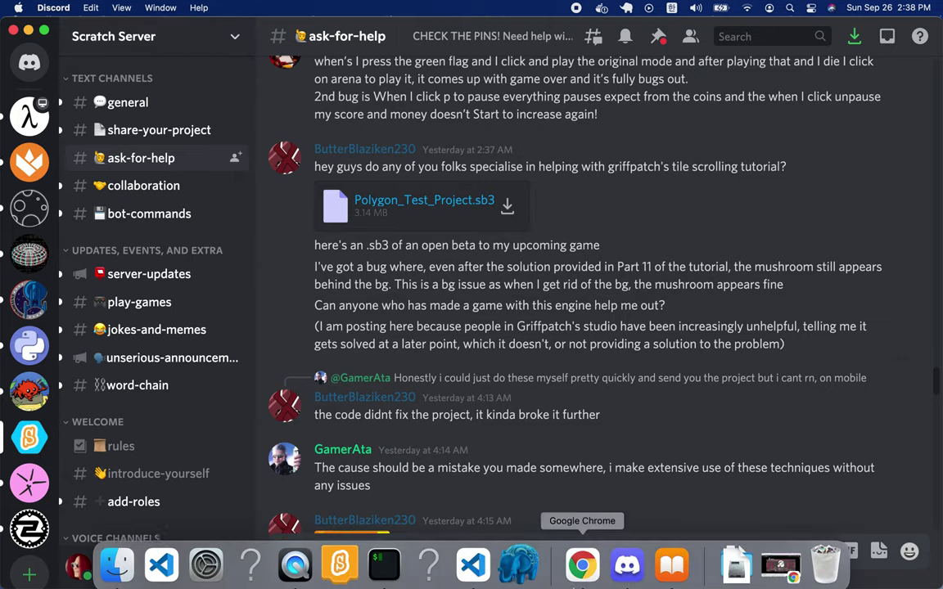
{"action": "left_click", "coordinate": [583, 563]}
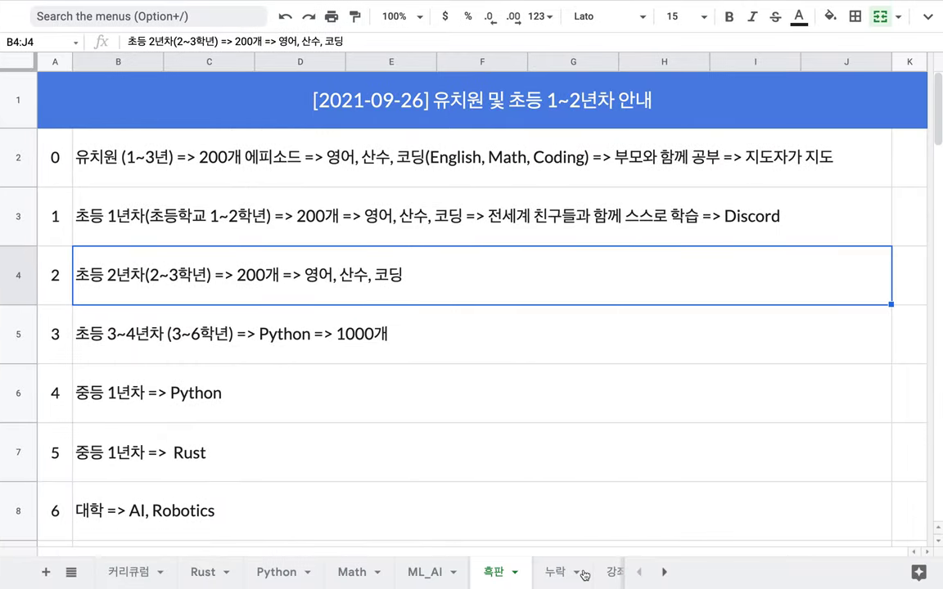
{"action": "left_click", "coordinate": [493, 361]}
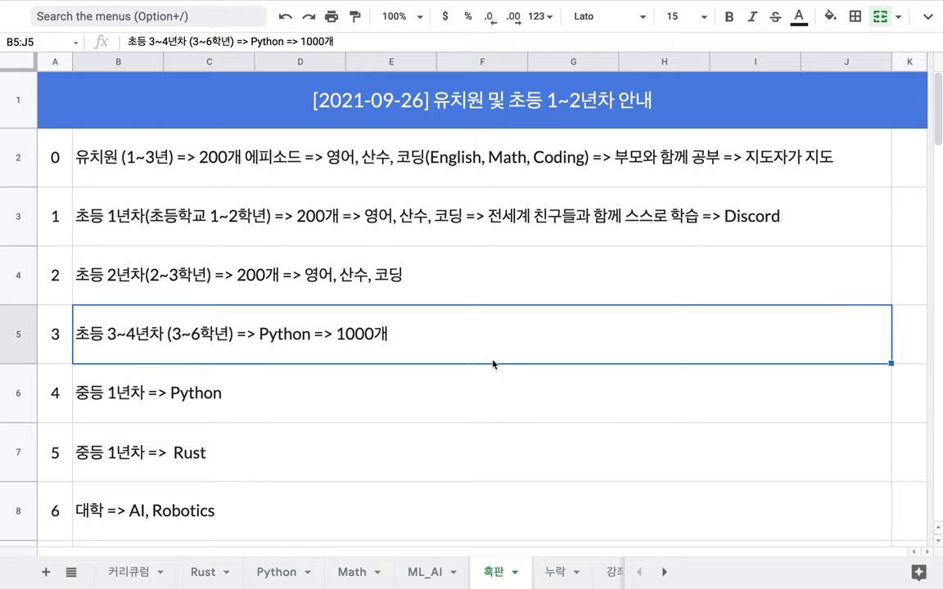
{"action": "scroll", "coordinate": [492, 364], "scroll_direction": "down", "scroll_amount": 1}
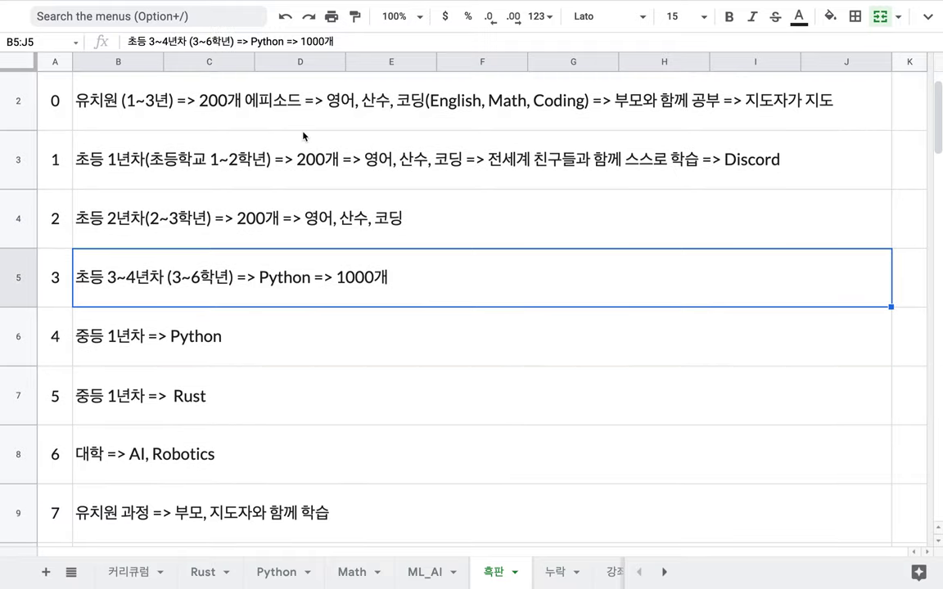
{"action": "left_click", "coordinate": [272, 131]}
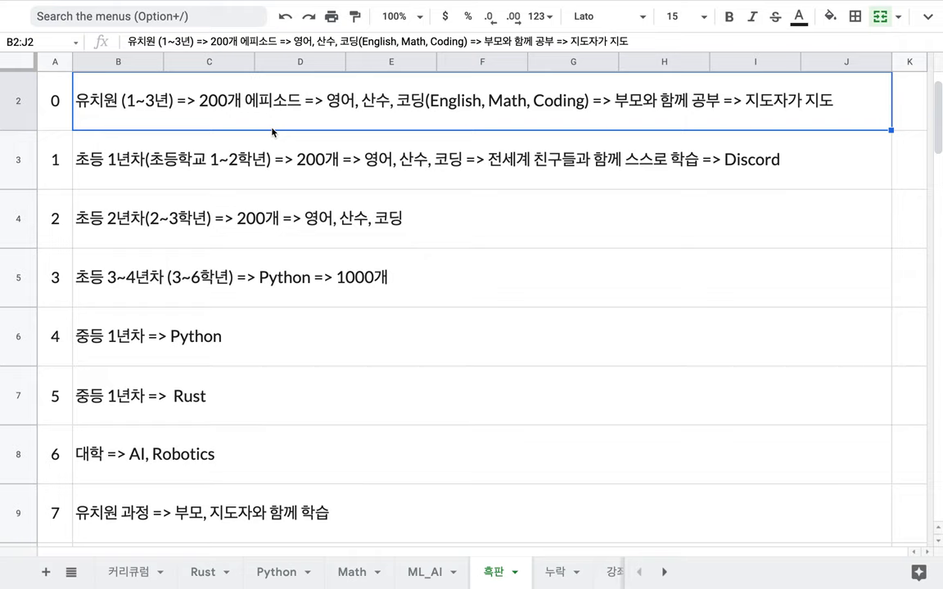
{"action": "scroll", "coordinate": [272, 145], "scroll_direction": "down", "scroll_amount": 10}
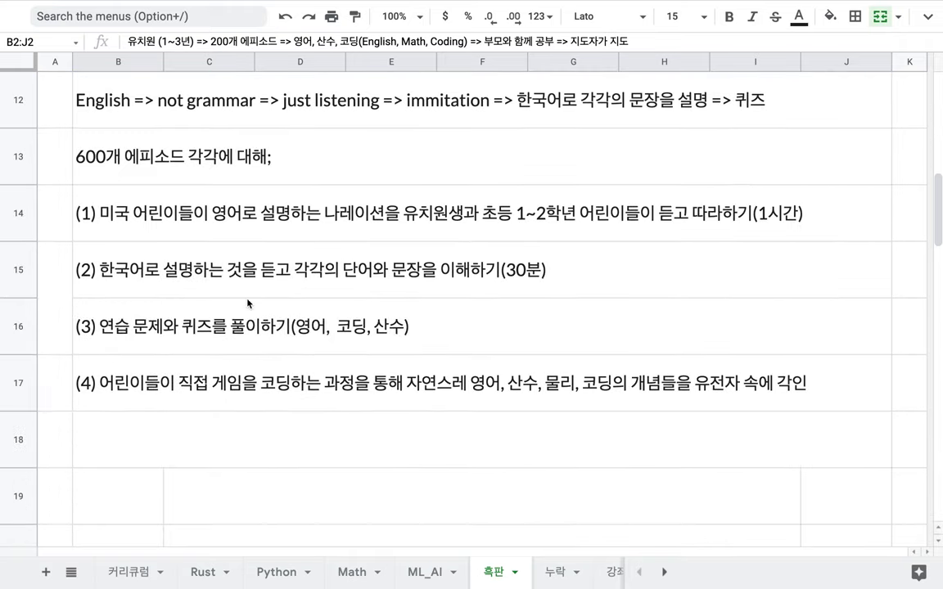
{"action": "left_click_drag", "start_coordinate": [157, 199], "coordinate": [189, 368]}
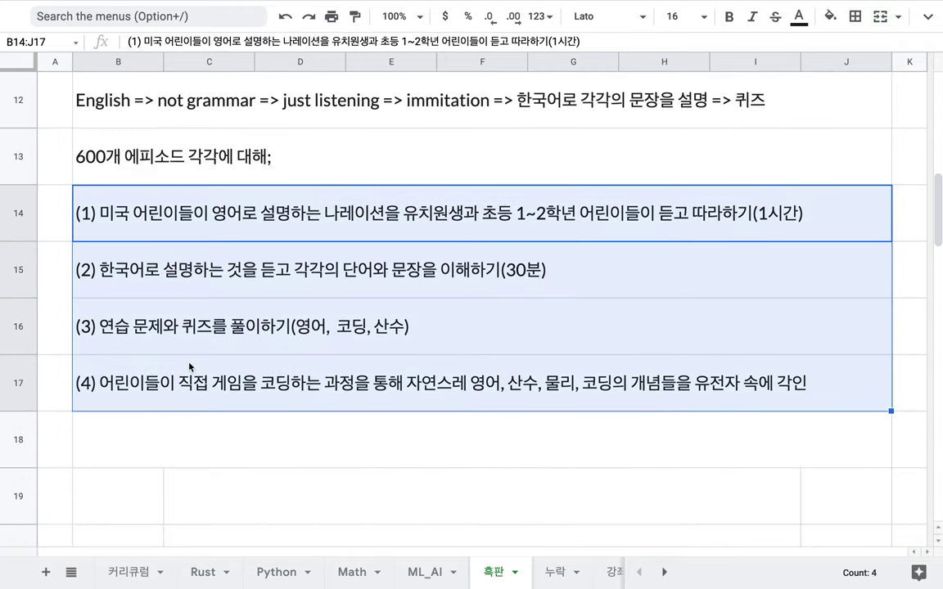
{"action": "double_click", "coordinate": [212, 208]}
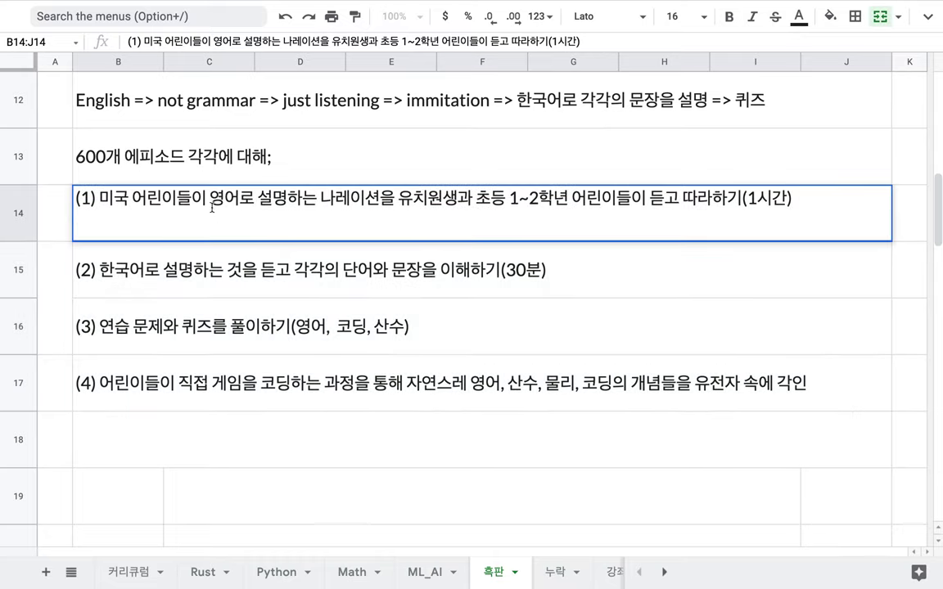